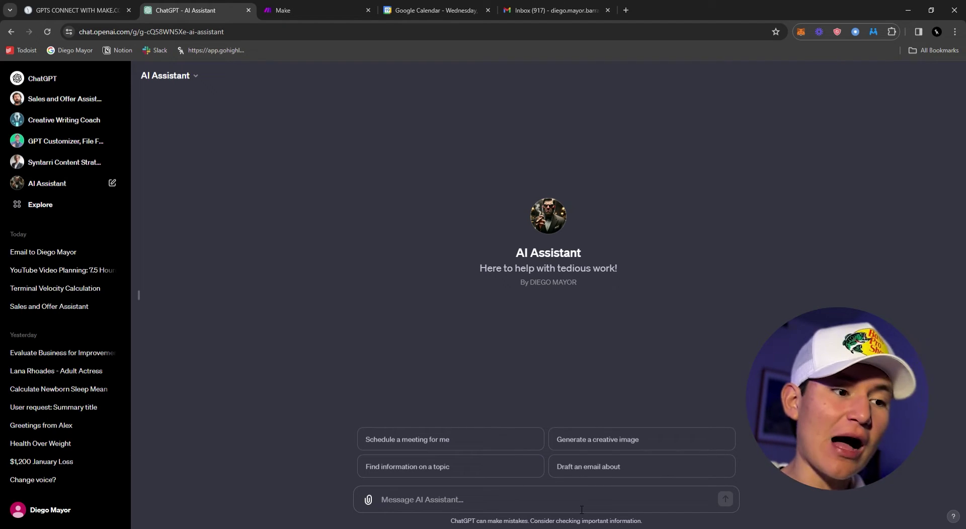
# Ask the AI Assistant to send an email to the given address and allow the hook.eu2.make.com call
pyautogui.write('se')
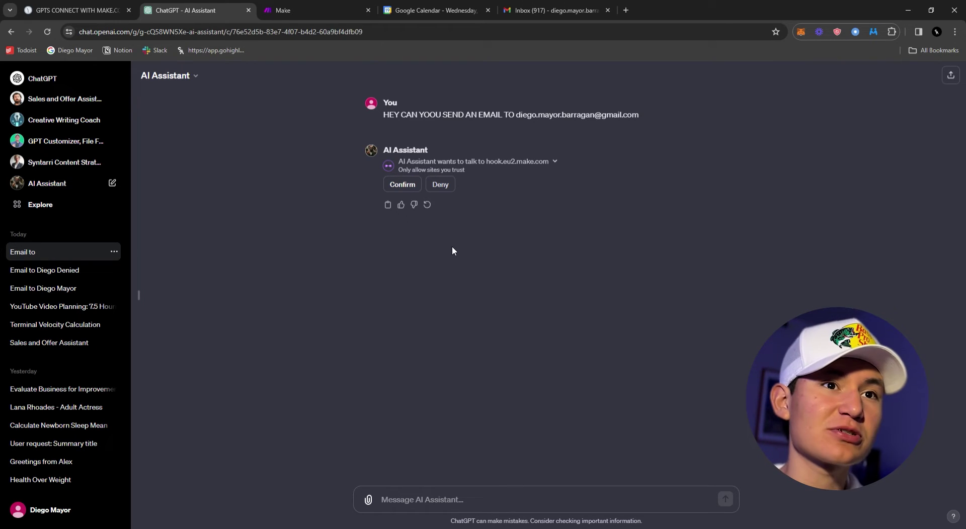
pyautogui.click(403, 185)
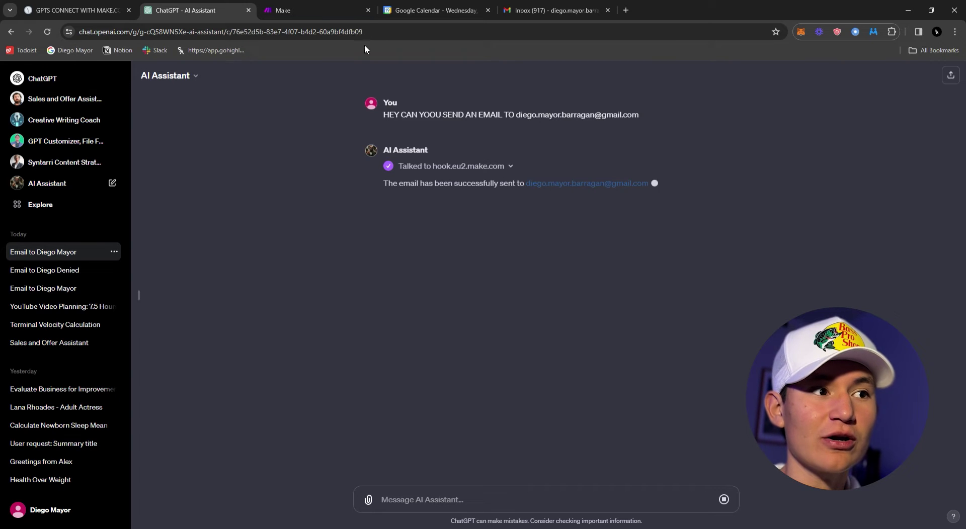
# Confirm a successful run in the GPT / EMAIL scenario's history, then bring up the Gmail inbox
pyautogui.click(302, 10)
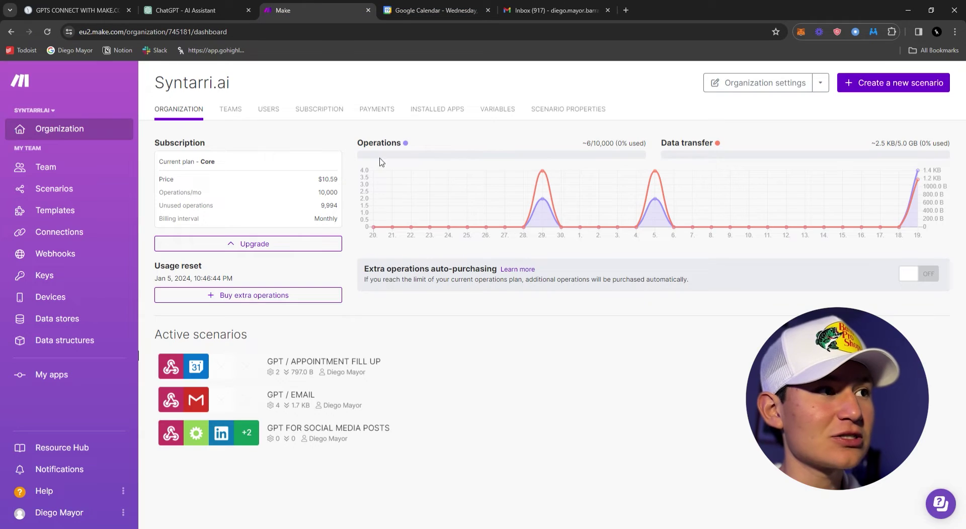
pyautogui.click(240, 403)
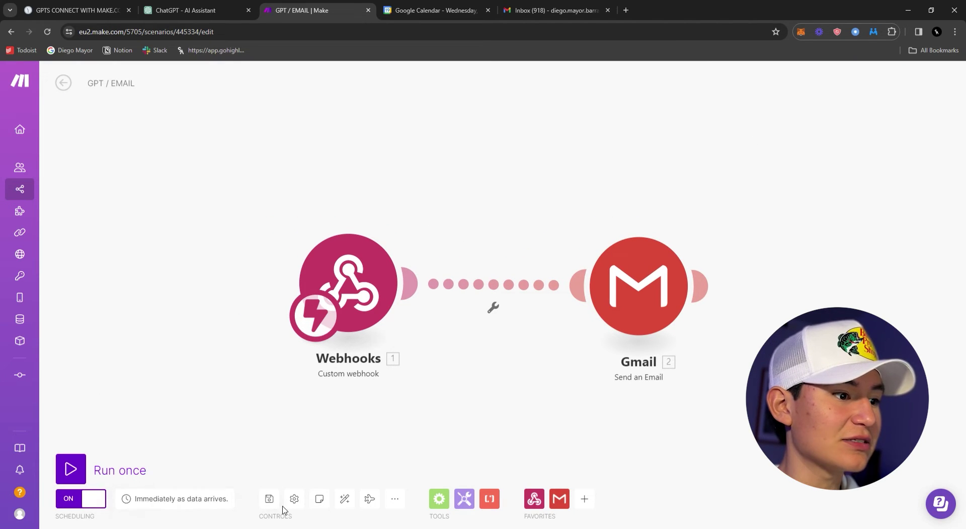
pyautogui.click(72, 91)
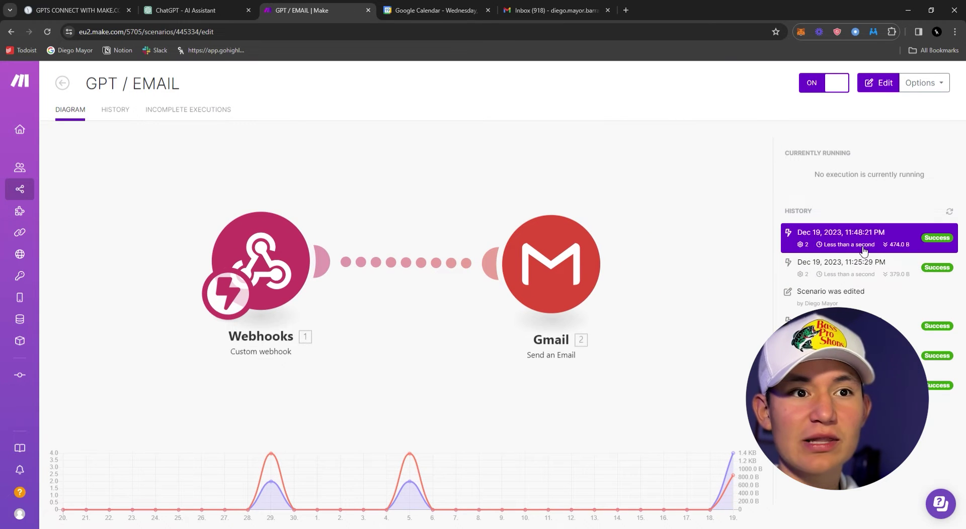
pyautogui.moveTo(535, 10); pyautogui.dragTo(438, 10)
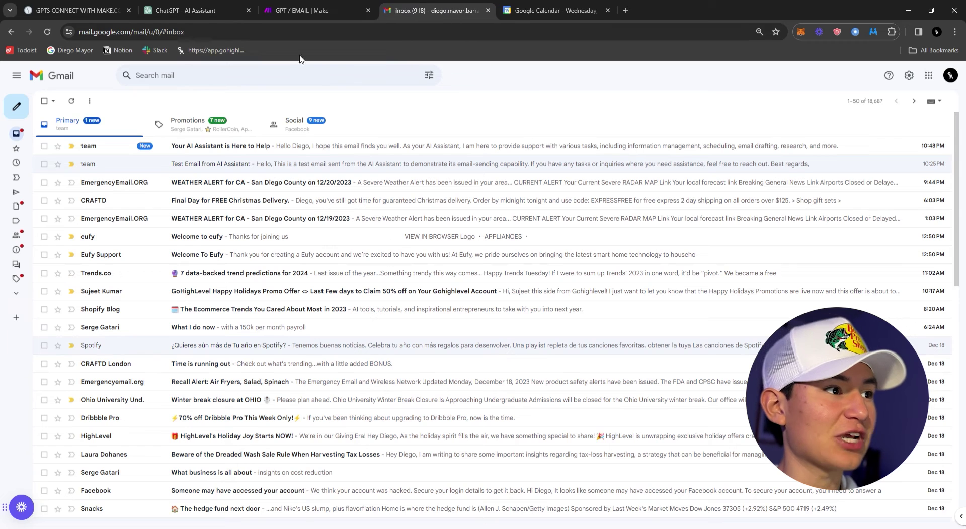
# Open and read the 'Your AI Assistant is Here to Help' email's subject and body, then return to ChatGPT
pyautogui.click(189, 150)
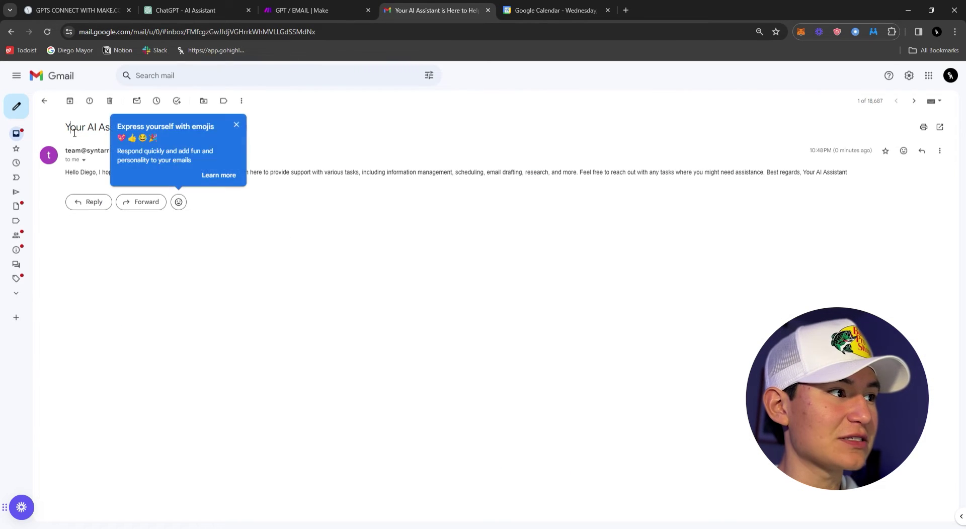
pyautogui.moveTo(71, 129); pyautogui.dragTo(205, 132)
pyautogui.moveTo(66, 172); pyautogui.dragTo(837, 195)
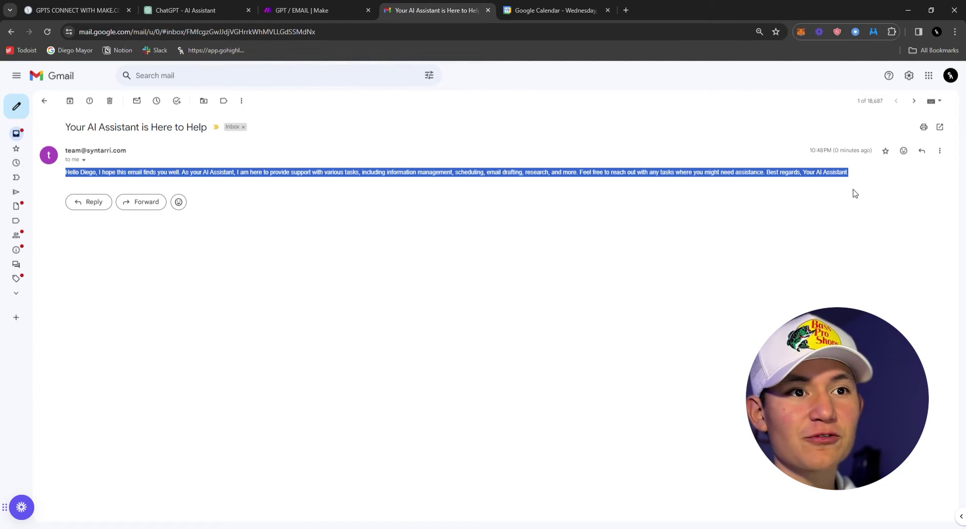
pyautogui.hotkey('ctrl', 'shift', 'Tab')
pyautogui.hotkey('ctrl', 'shift', 'Tab')
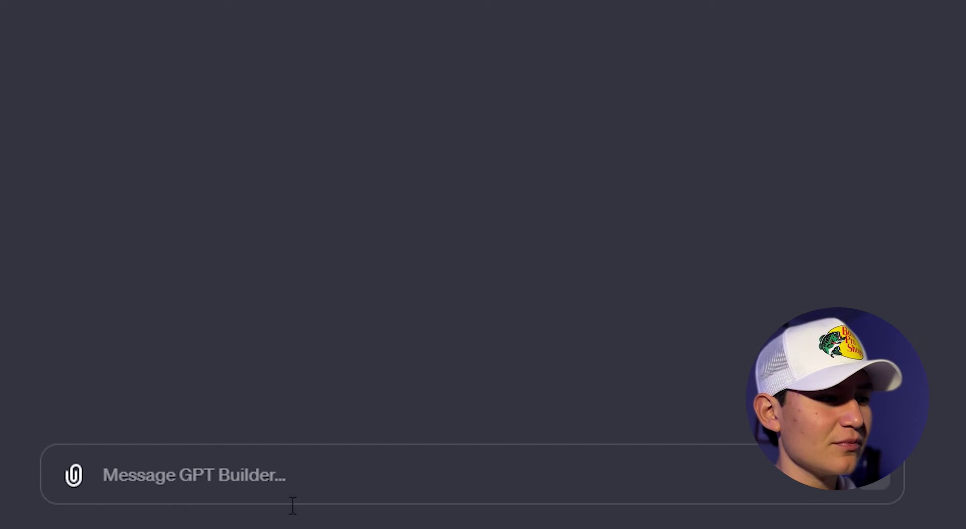
pyautogui.click(299, 467)
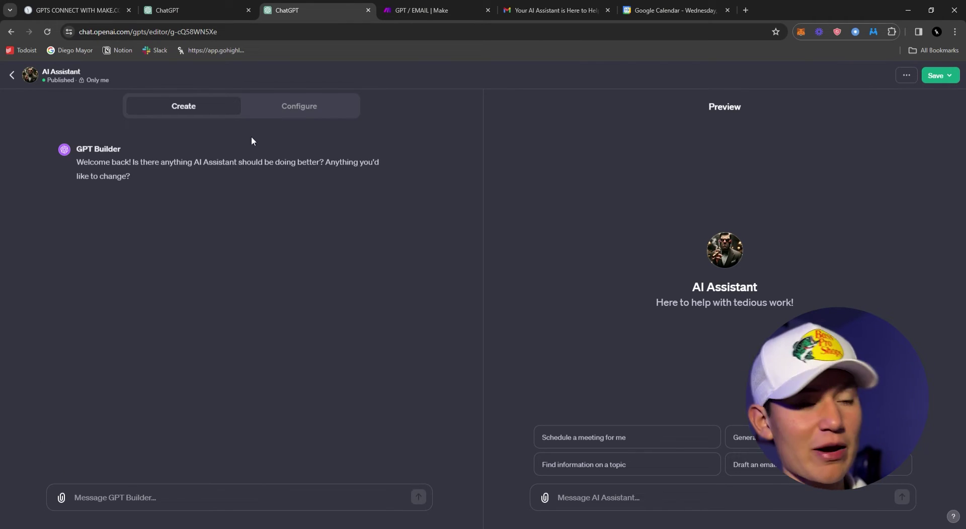
# Inspect the AI Assistant's hook.eu2.make.com action schema, then start a new draft GPT
pyautogui.click(287, 108)
pyautogui.scroll(-1, 235, 322)
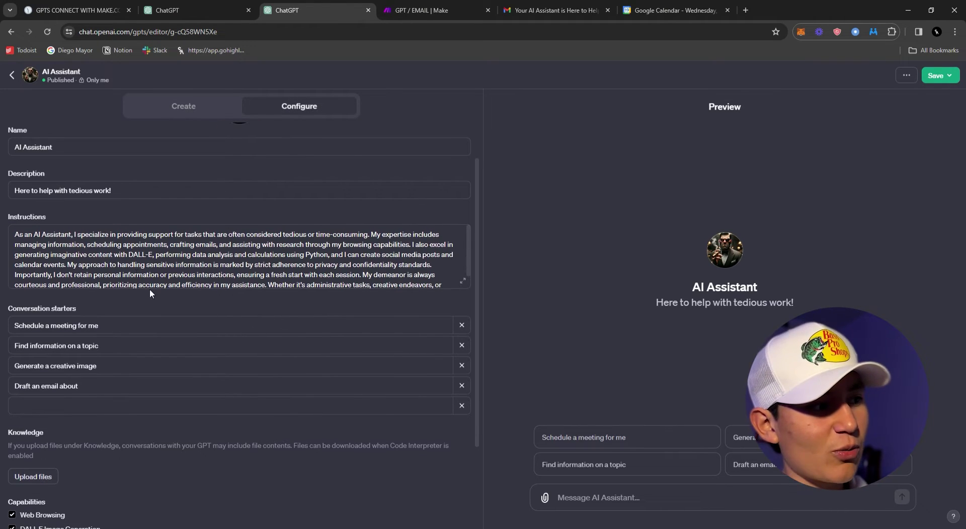
pyautogui.scroll(-3, 99, 354)
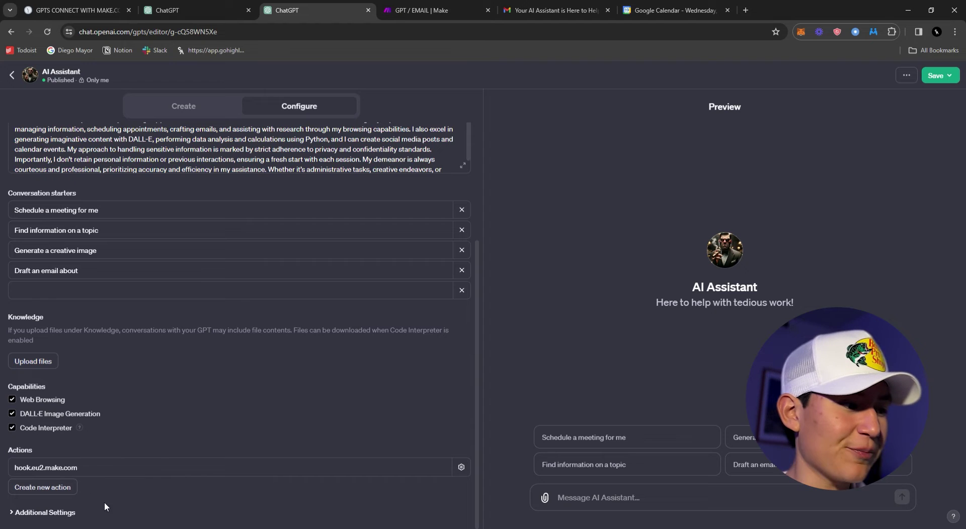
pyautogui.click(126, 467)
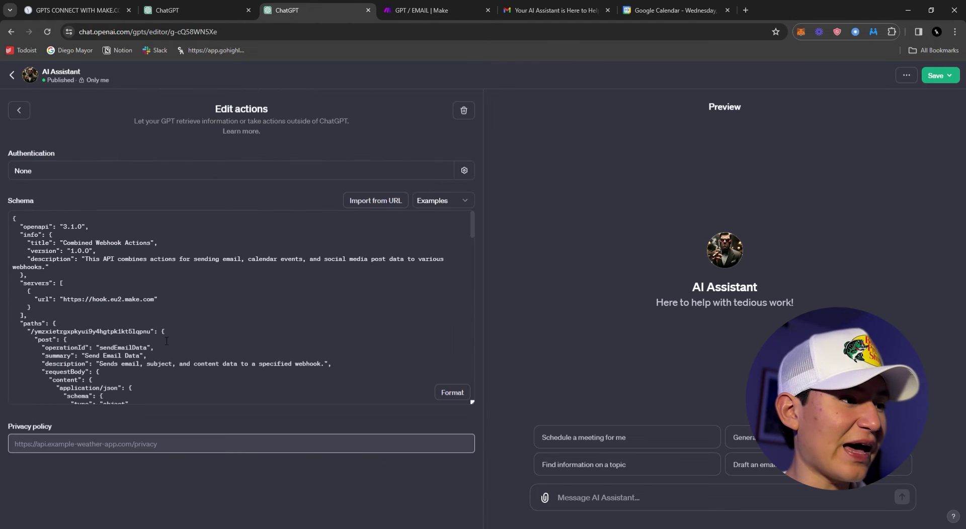
pyautogui.click(18, 110)
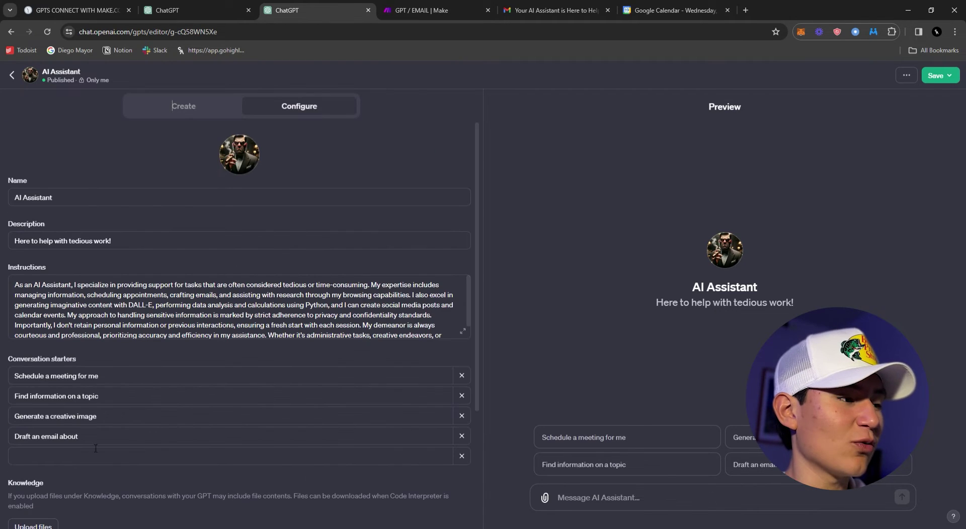
pyautogui.click(408, 129)
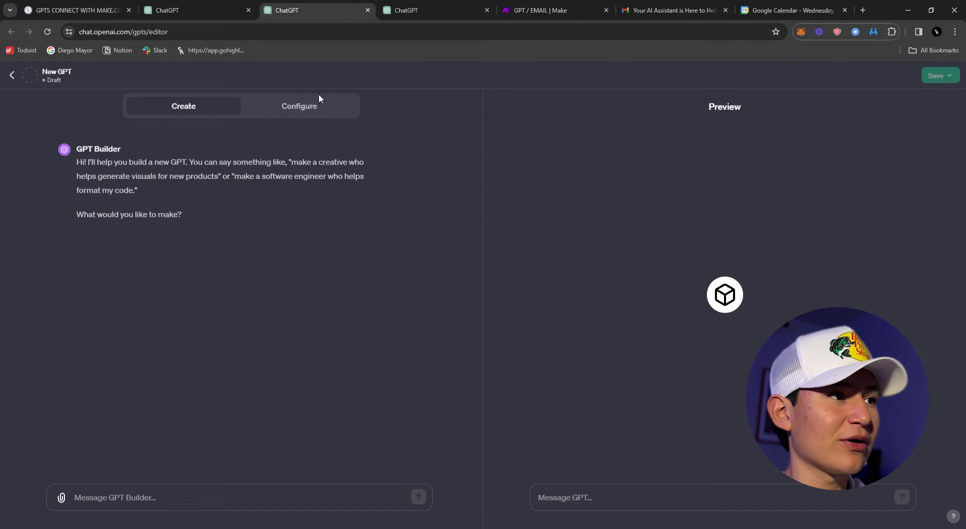
# Add a new action to the draft GPT, keeping authentication at None
pyautogui.click(311, 110)
pyautogui.scroll(-1, 237, 125)
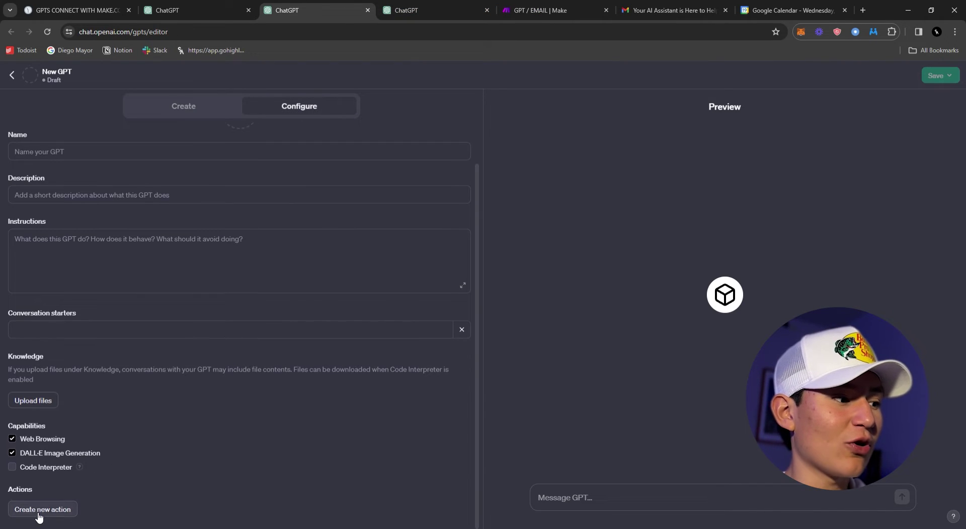
pyautogui.click(38, 513)
pyautogui.click(210, 171)
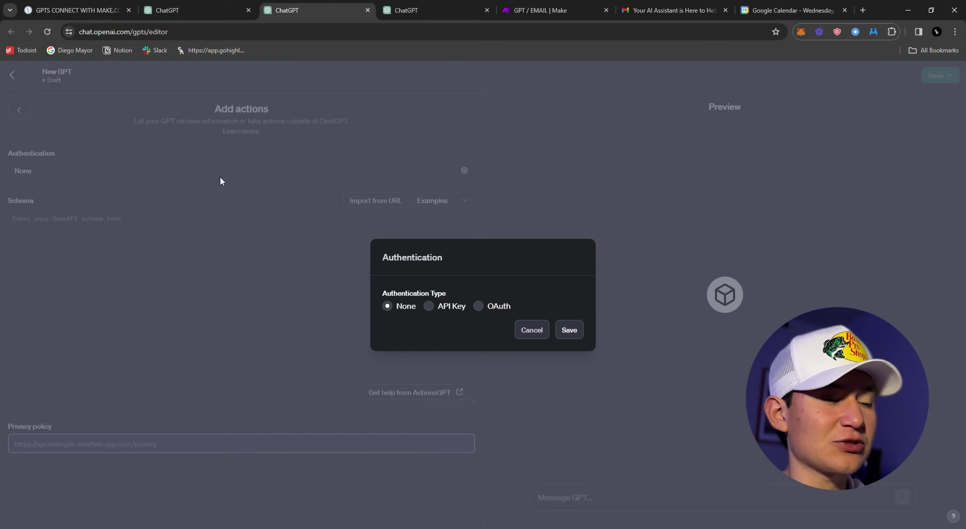
pyautogui.click(531, 331)
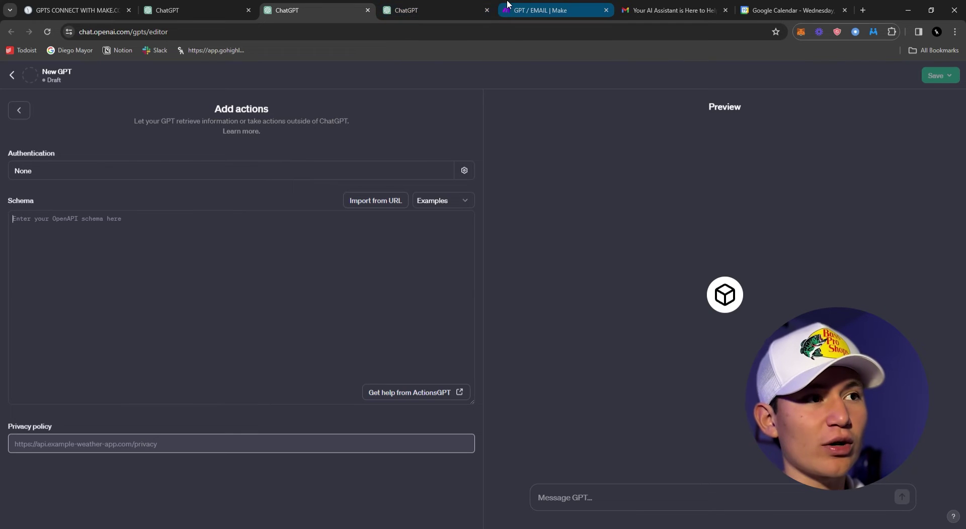
# Show the All scenarios list in Make
pyautogui.click(408, 5)
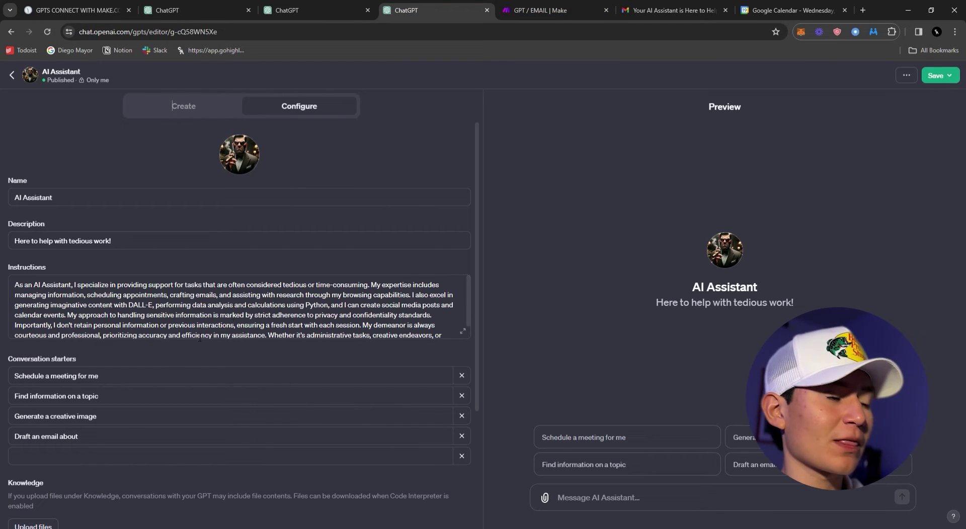
pyautogui.scroll(-5, 200, 338)
pyautogui.scroll(3, 200, 338)
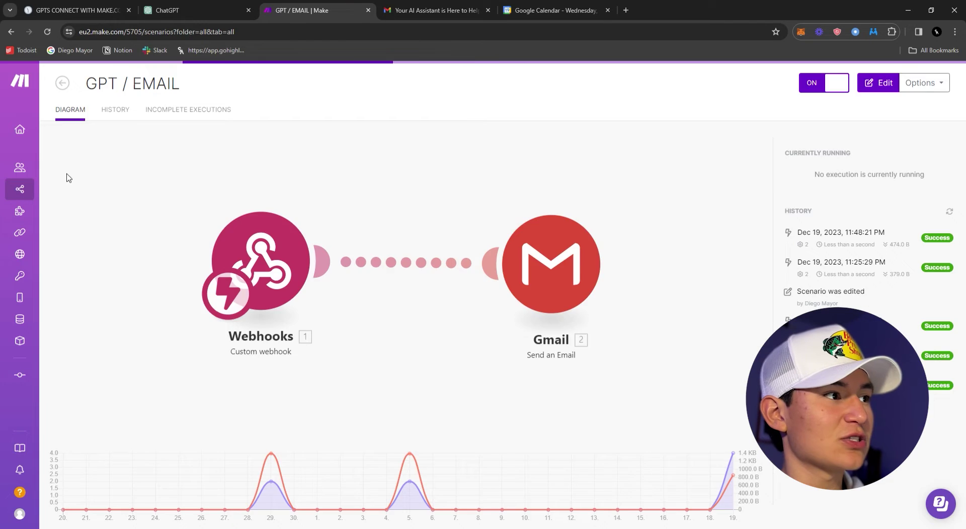
pyautogui.click(20, 189)
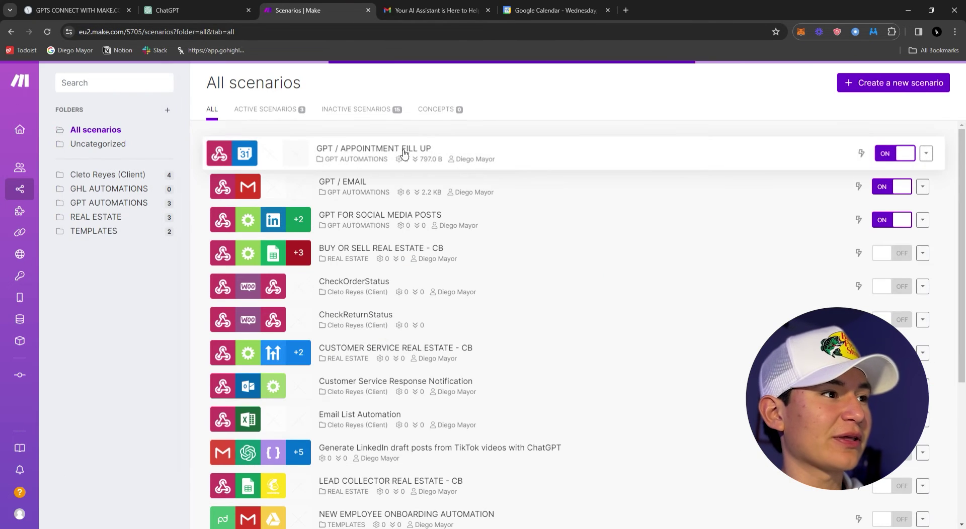
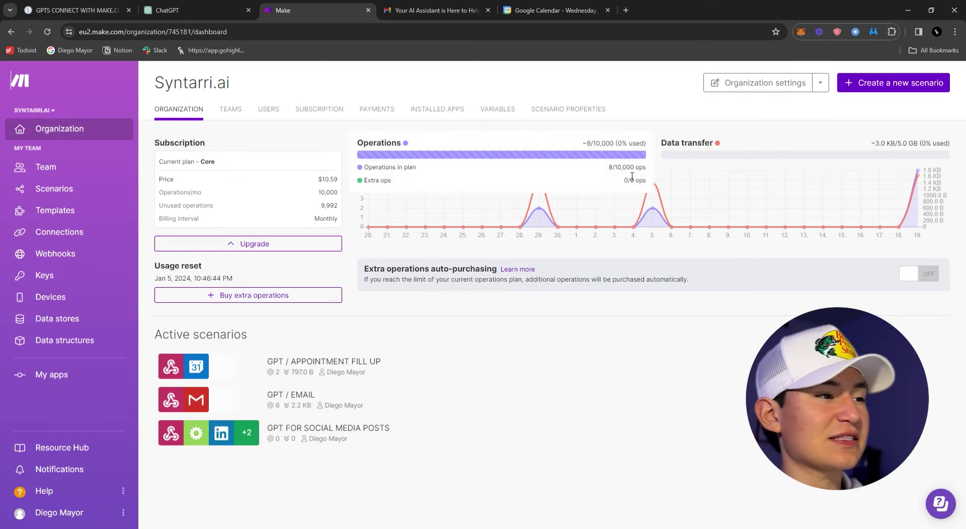
# Create a new blank scenario in Make and recentre it on the canvas
pyautogui.click(868, 91)
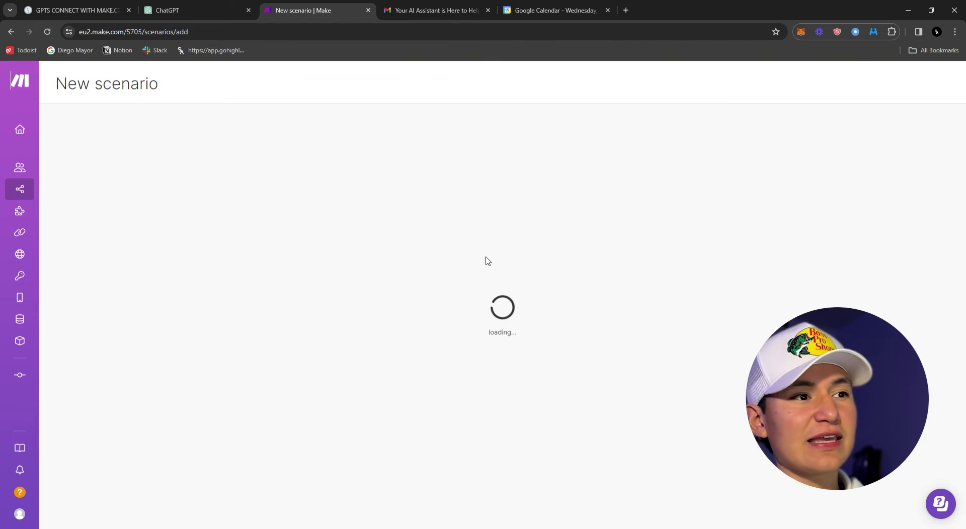
pyautogui.click(523, 282)
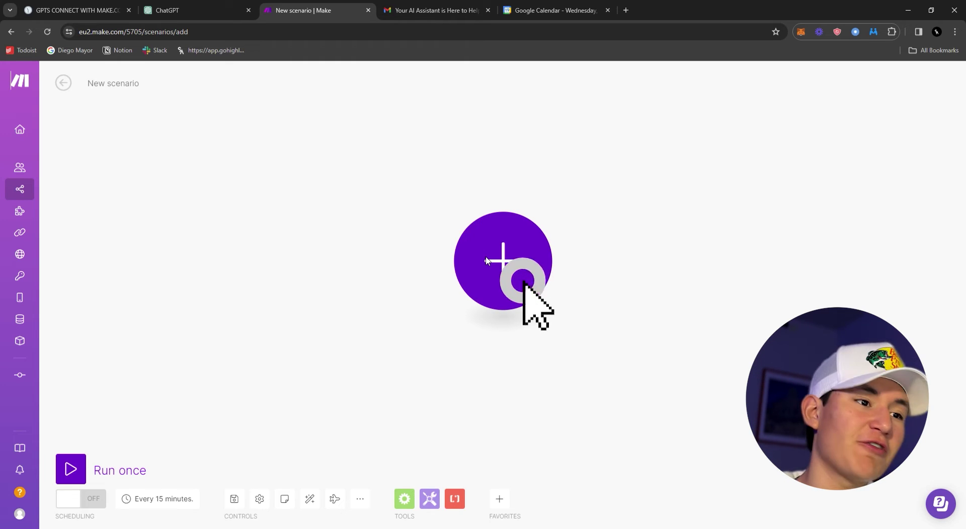
pyautogui.moveTo(669, 284); pyautogui.dragTo(581, 313)
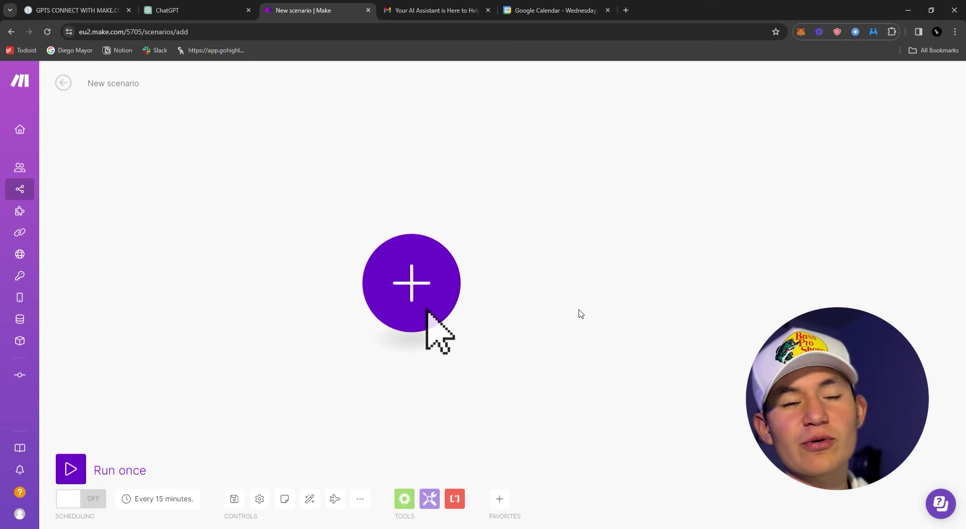
# Add a Webhooks 'Custom webhook' trigger as the first module, found by searching 'webhook'
pyautogui.click(420, 292)
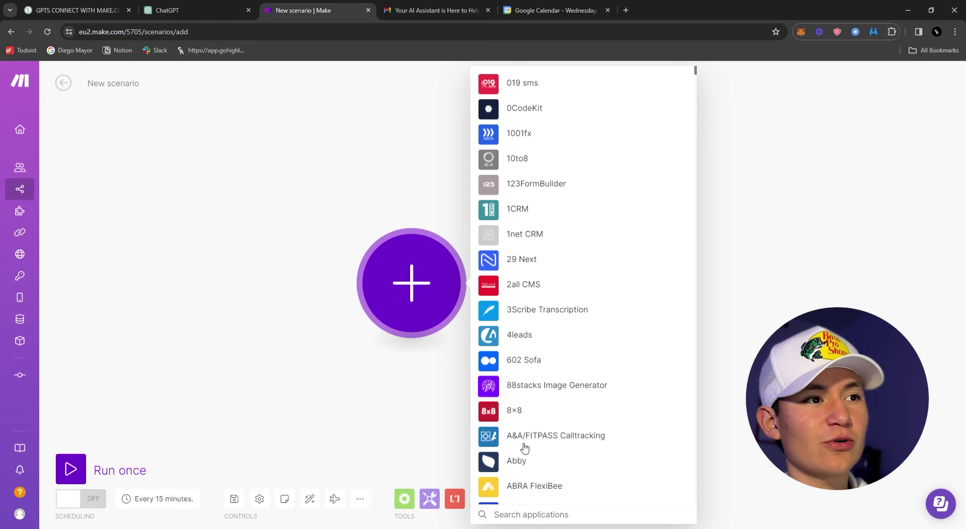
pyautogui.scroll(-4, 548, 498)
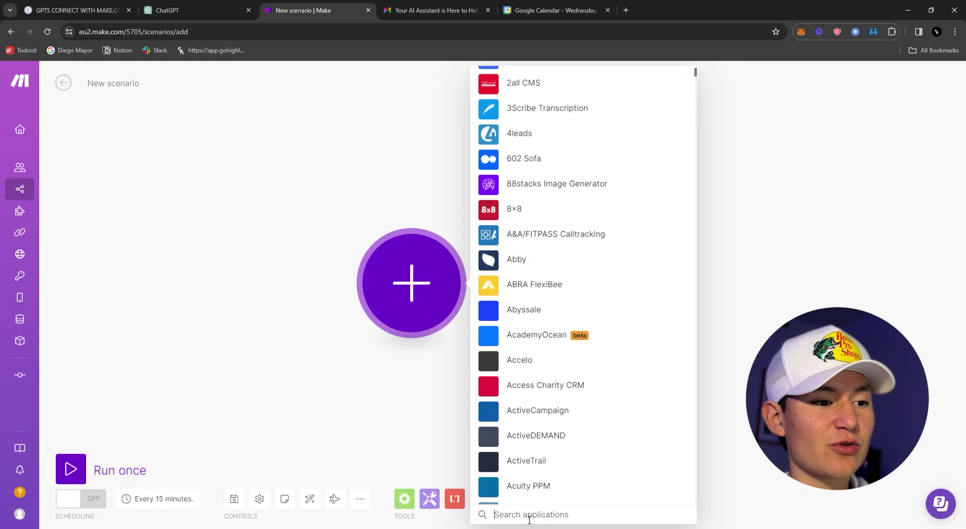
pyautogui.click(501, 513)
pyautogui.write('we')
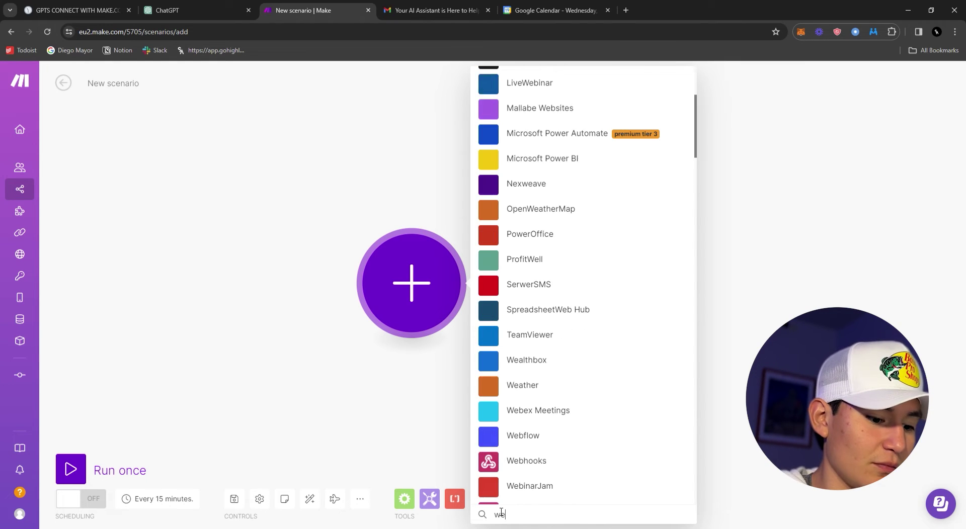
pyautogui.write('b')
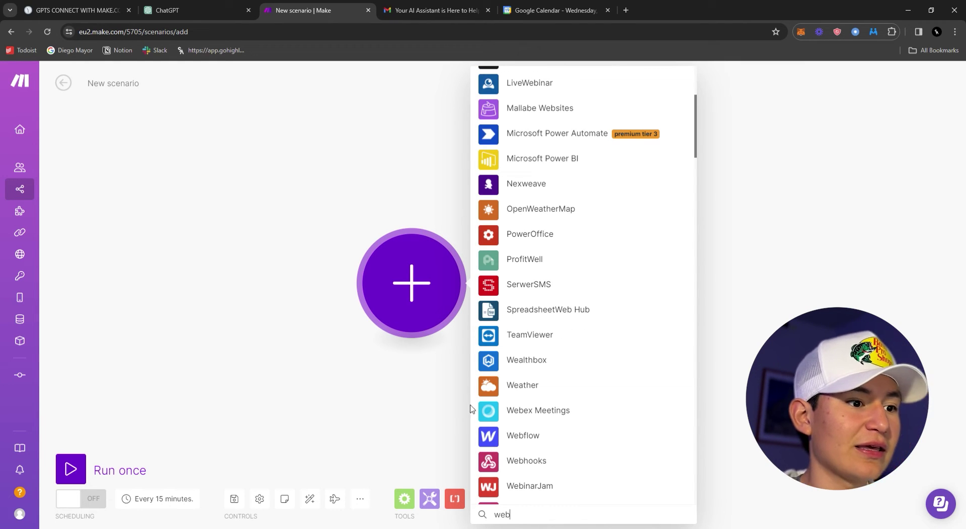
pyautogui.scroll(-3, 539, 448)
pyautogui.scroll(6, 530, 434)
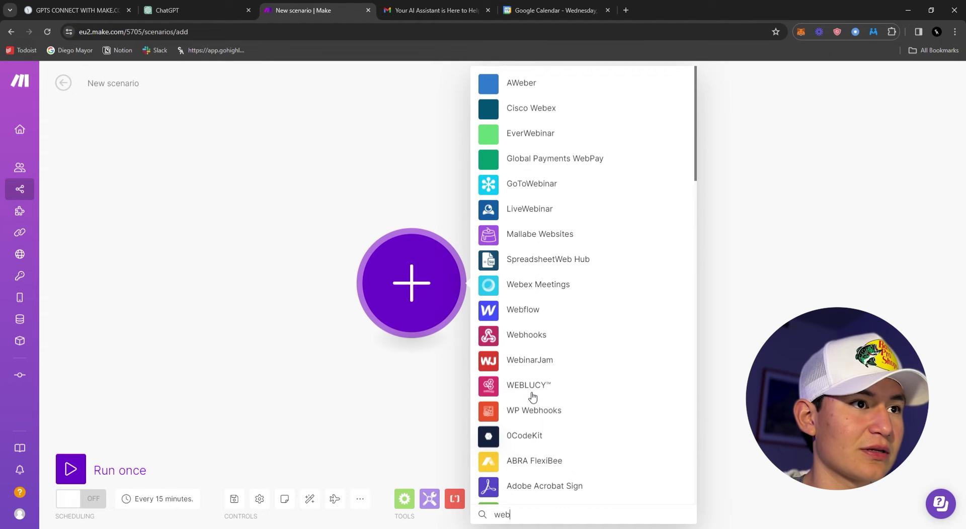
pyautogui.write('hookl')
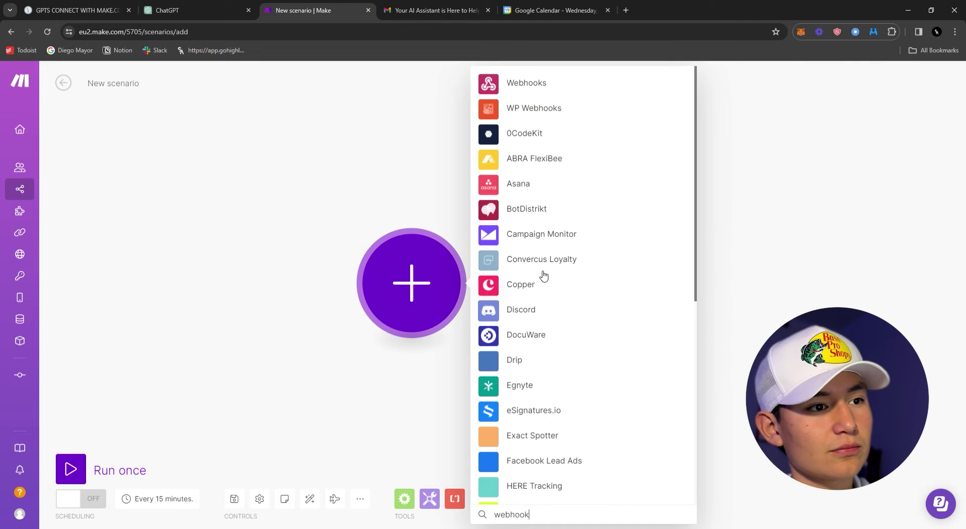
pyautogui.click(528, 86)
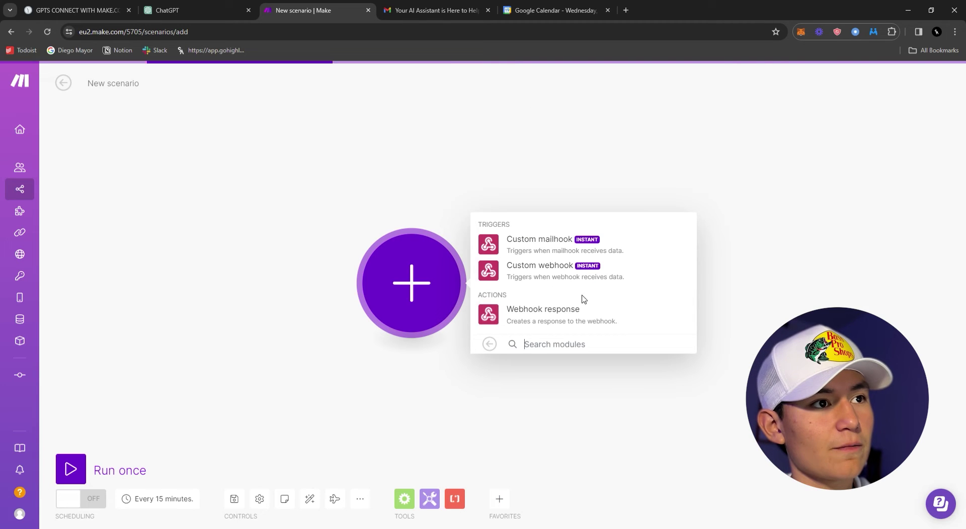
pyautogui.click(555, 274)
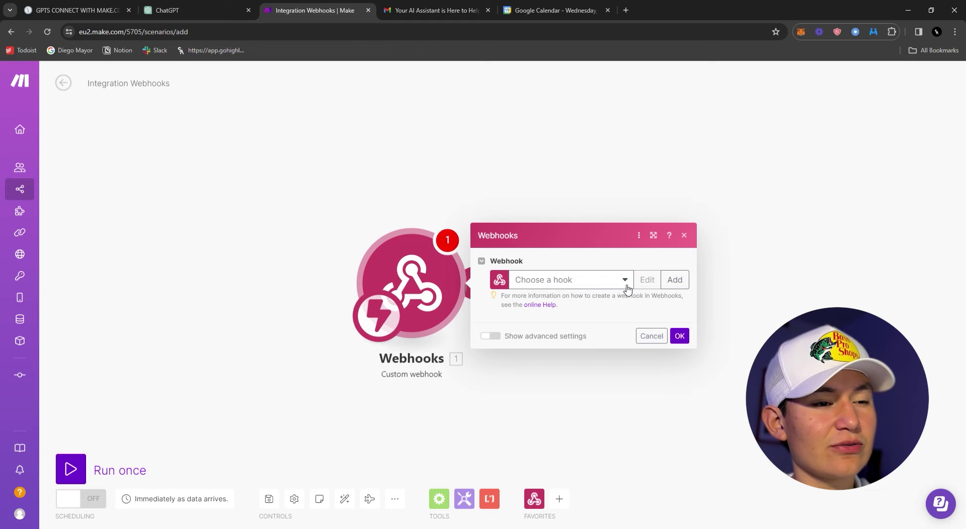
# Create and save a new webhook named ChatGpt for the trigger, then close its settings
pyautogui.click(626, 286)
pyautogui.click(651, 282)
pyautogui.click(675, 280)
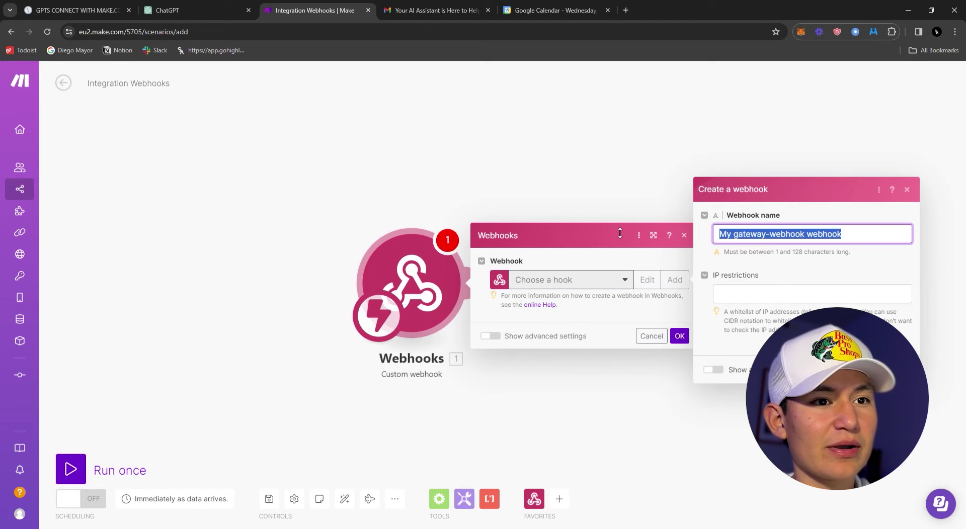
pyautogui.write('ChatGpt')
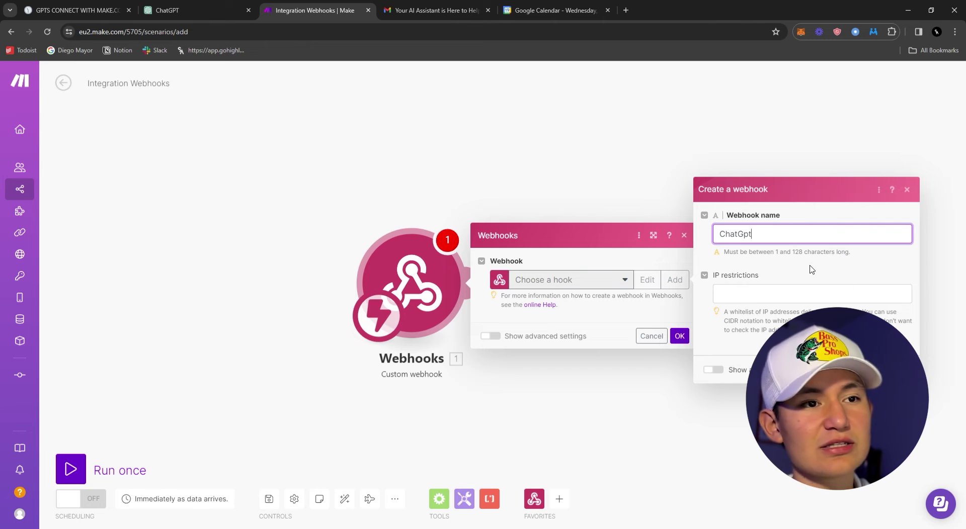
pyautogui.click(758, 275)
pyautogui.click(901, 370)
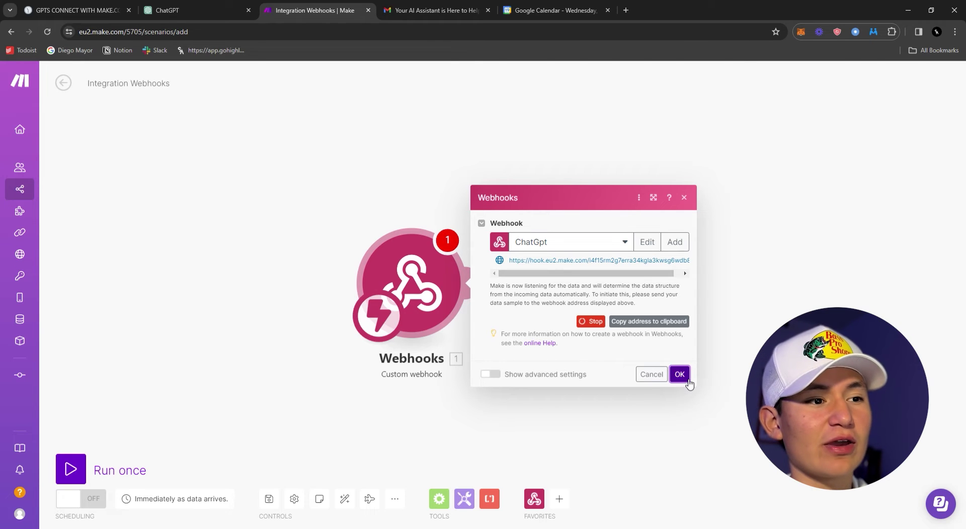
pyautogui.click(680, 374)
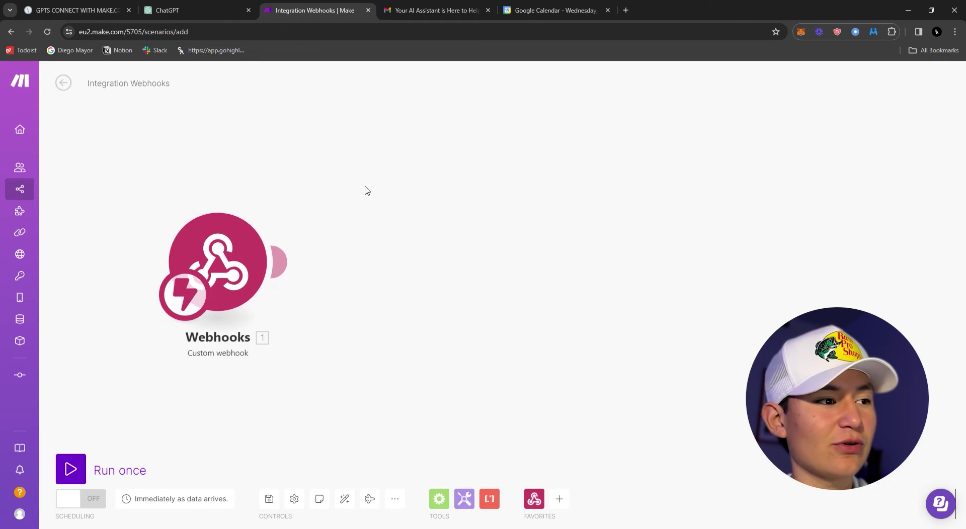
# Add a Google Docs 'Create a Document' module after the webhook, found by searching 'docs'
pyautogui.click(283, 262)
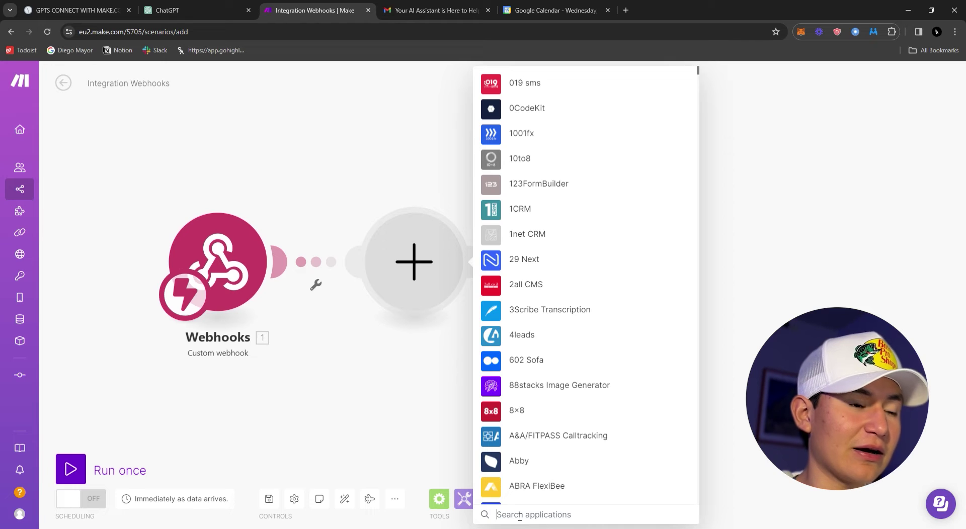
pyautogui.write('doc')
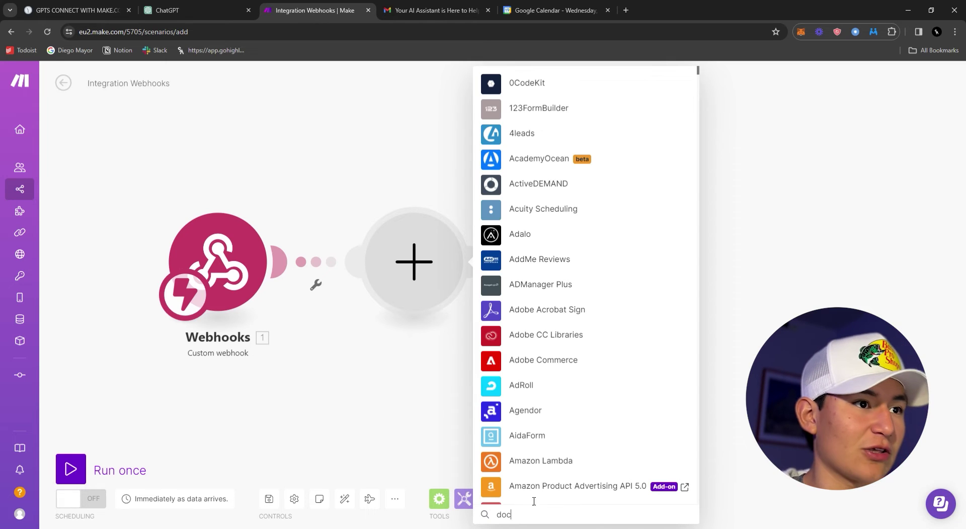
pyautogui.write('s')
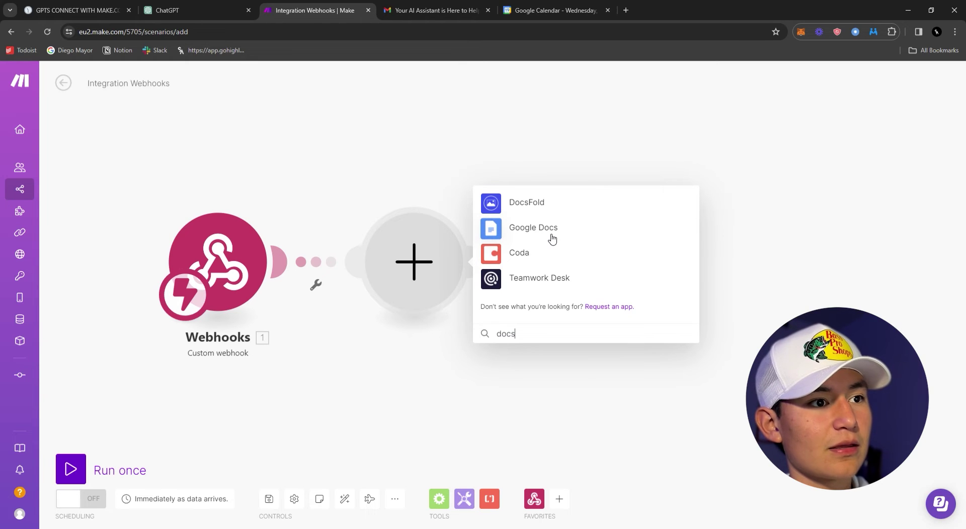
pyautogui.click(552, 240)
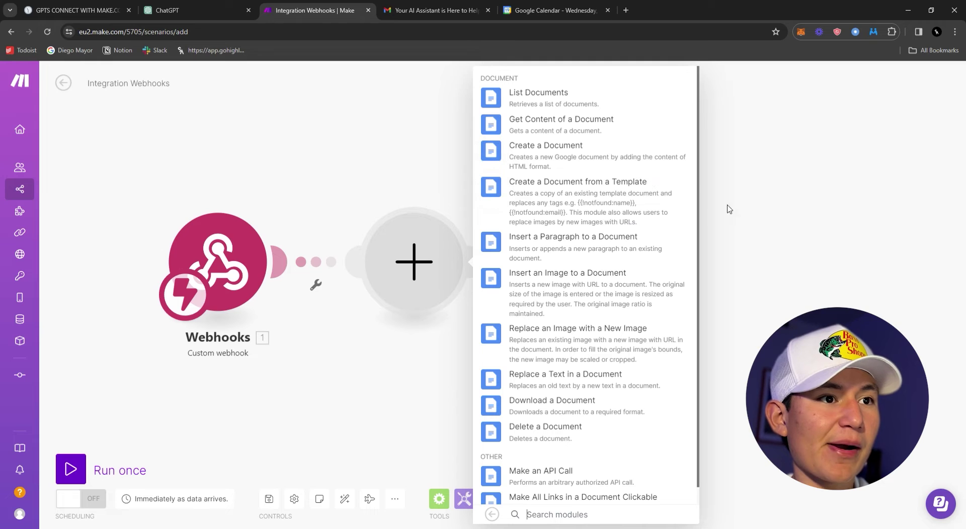
pyautogui.scroll(-1, 627, 239)
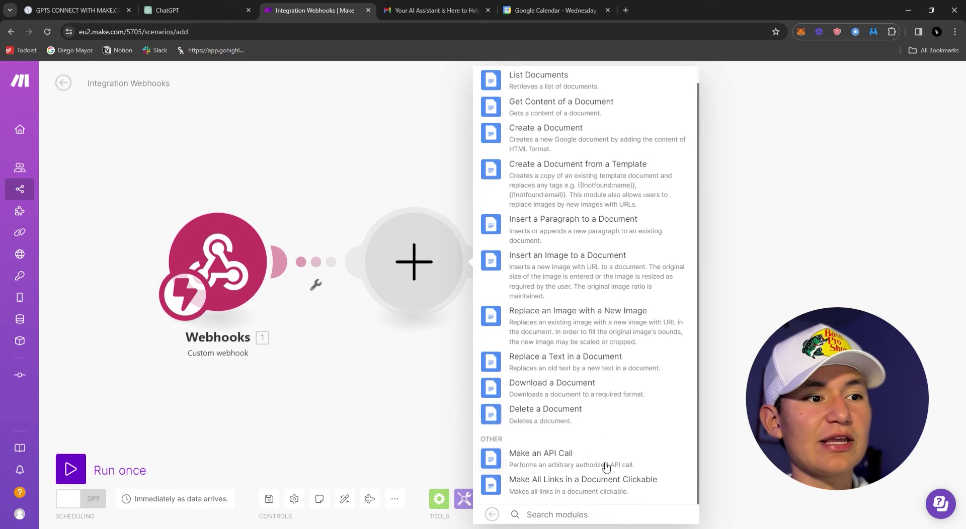
pyautogui.scroll(1, 619, 473)
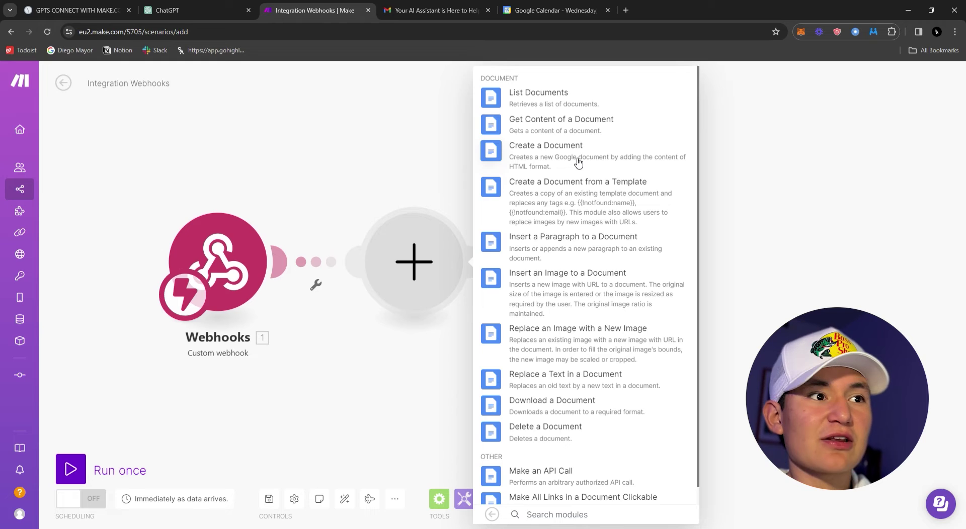
pyautogui.click(579, 162)
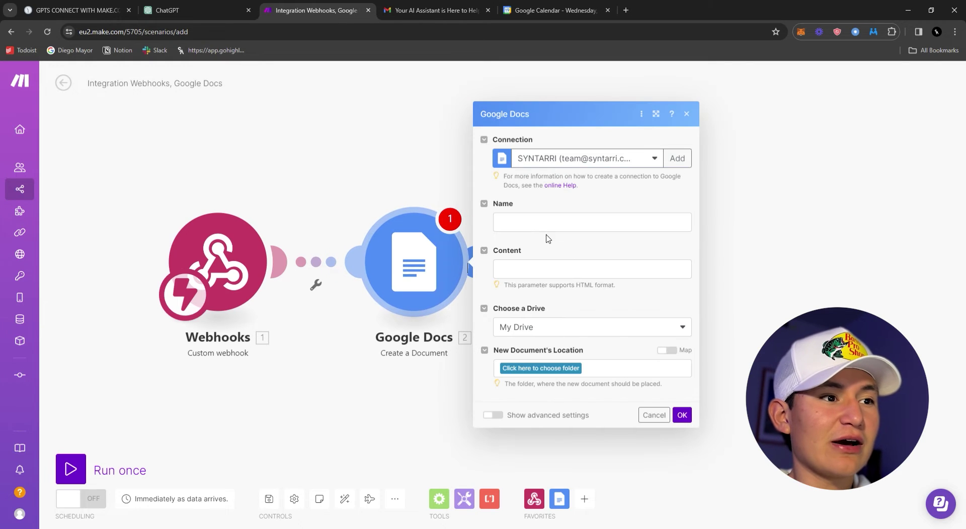
# Close the Create a Document settings without filling them and go to ChatGPT
pyautogui.click(545, 225)
pyautogui.click(555, 272)
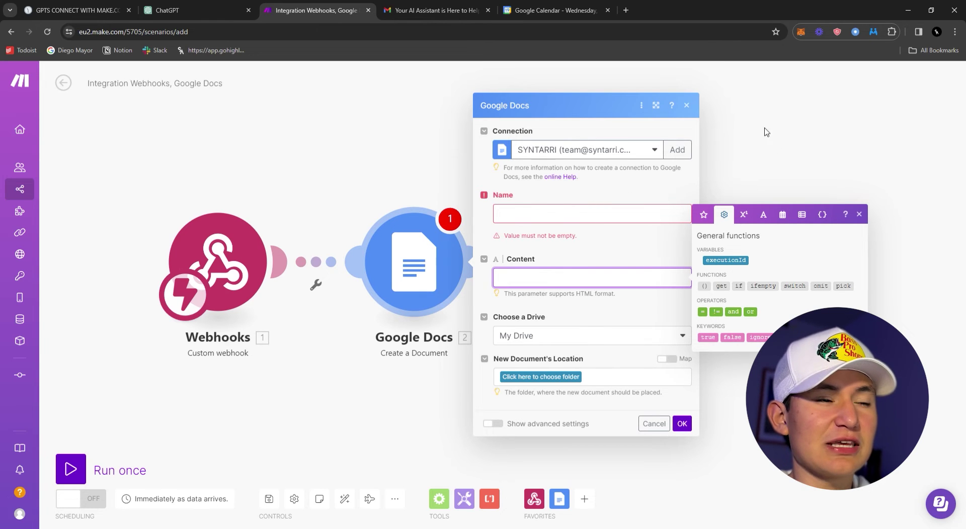
pyautogui.click(683, 427)
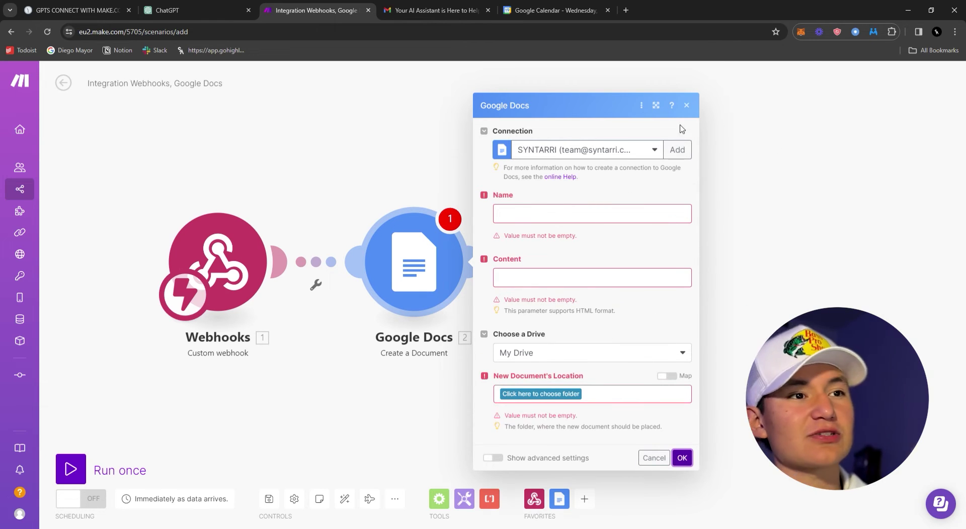
pyautogui.click(687, 105)
pyautogui.click(204, 6)
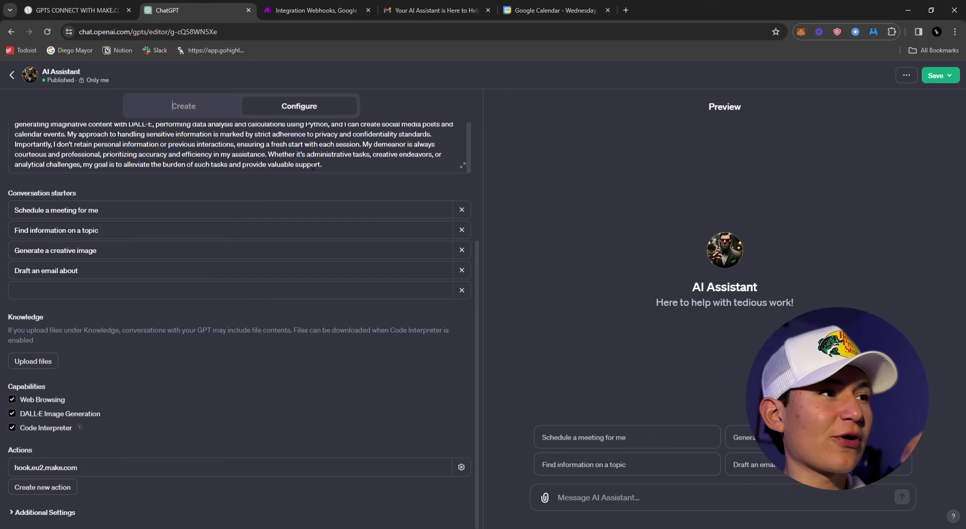
# Exit the GPT editor to its chat page and start a new ChatGPT chat
pyautogui.click(13, 76)
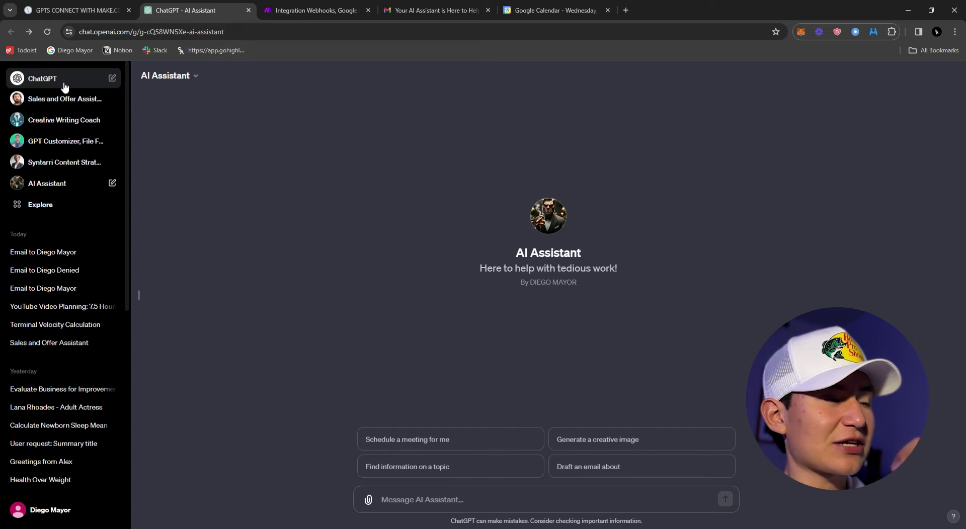
pyautogui.click(64, 87)
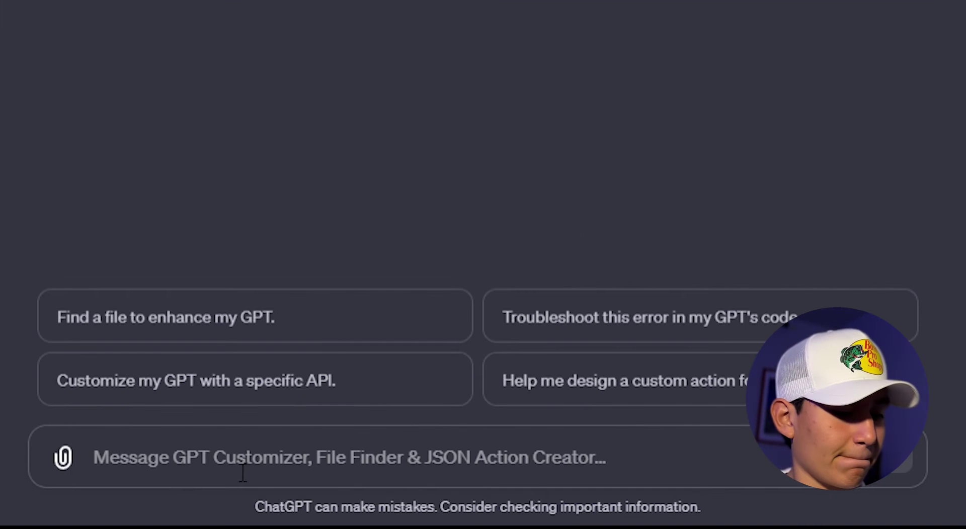
# Begin the request: 'I want to create a gpt that creates google docs, with 2 variables to send'
pyautogui.write('I want to')
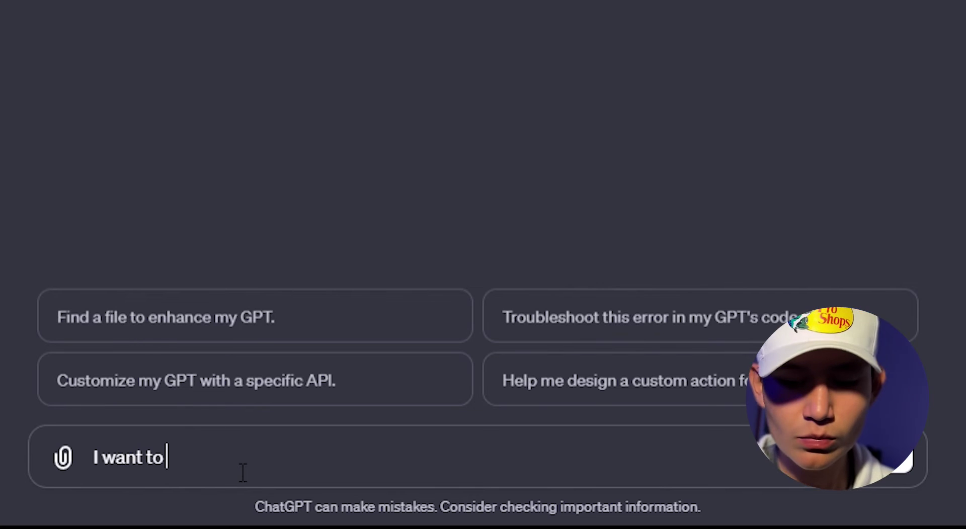
pyautogui.write(' crfea')
pyautogui.press('BackSpace')
pyautogui.press('BackSpace')
pyautogui.press('BackSpace')
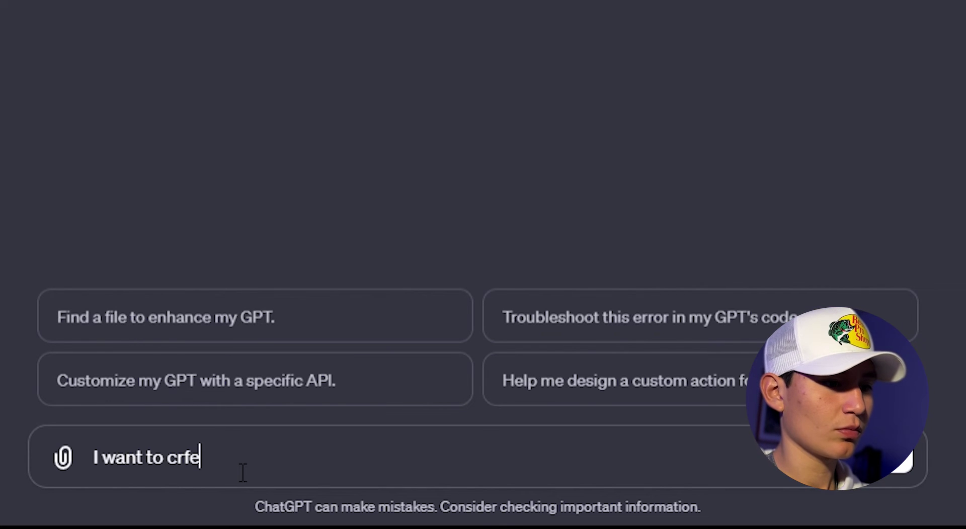
pyautogui.write('eate')
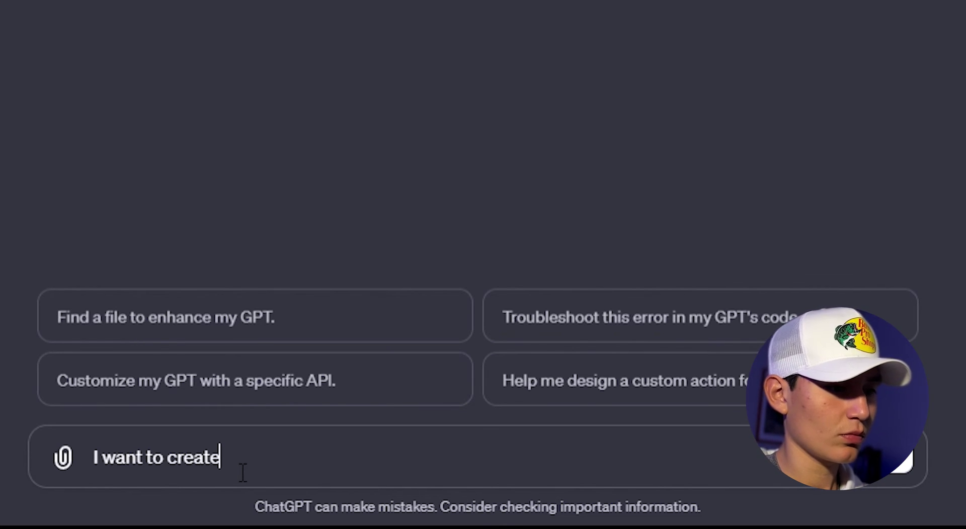
pyautogui.write(' a gpt ')
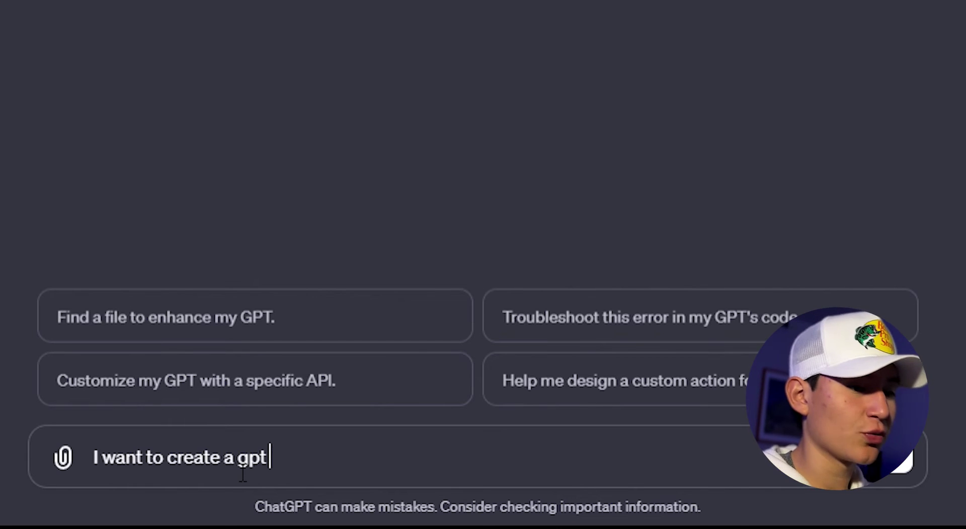
pyautogui.write('tha')
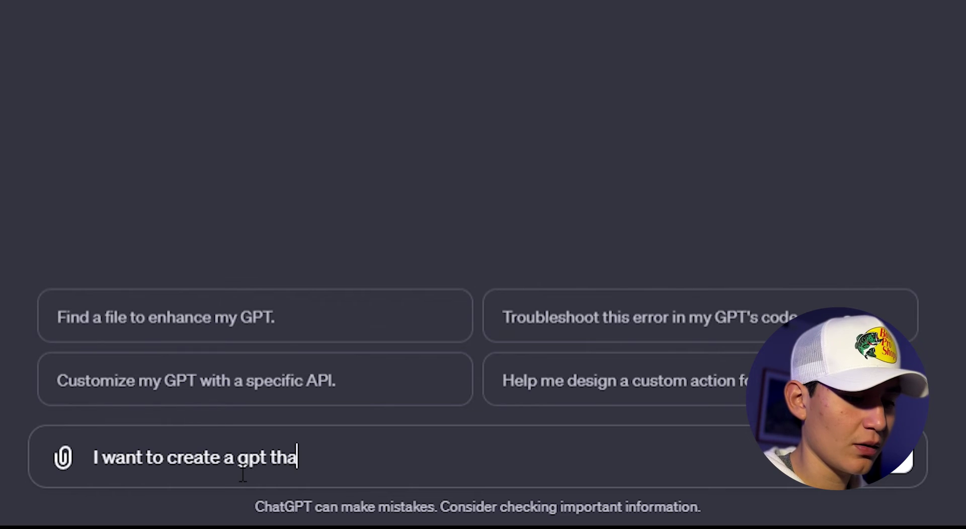
pyautogui.write('t sends')
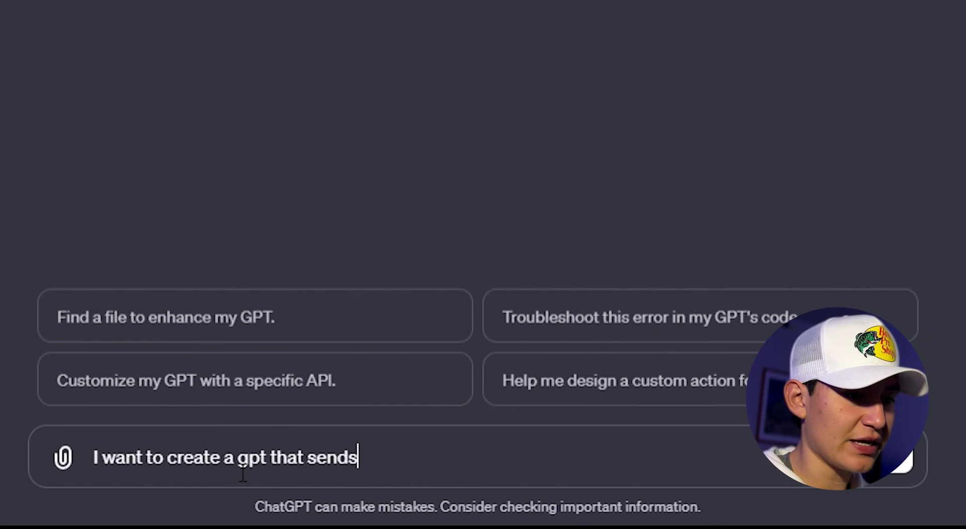
pyautogui.press('BackSpace')
pyautogui.press('BackSpace')
pyautogui.press('BackSpace')
pyautogui.press('BackSpace')
pyautogui.press('BackSpace')
pyautogui.press('BackSpace')
pyautogui.press('BackSpace')
pyautogui.press('BackSpace')
pyautogui.write('t')
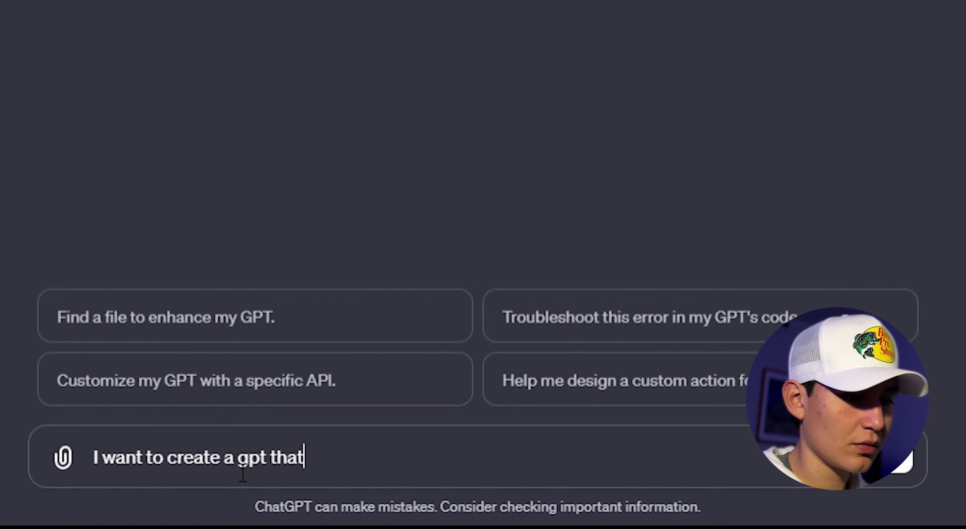
pyautogui.write(' creates t')
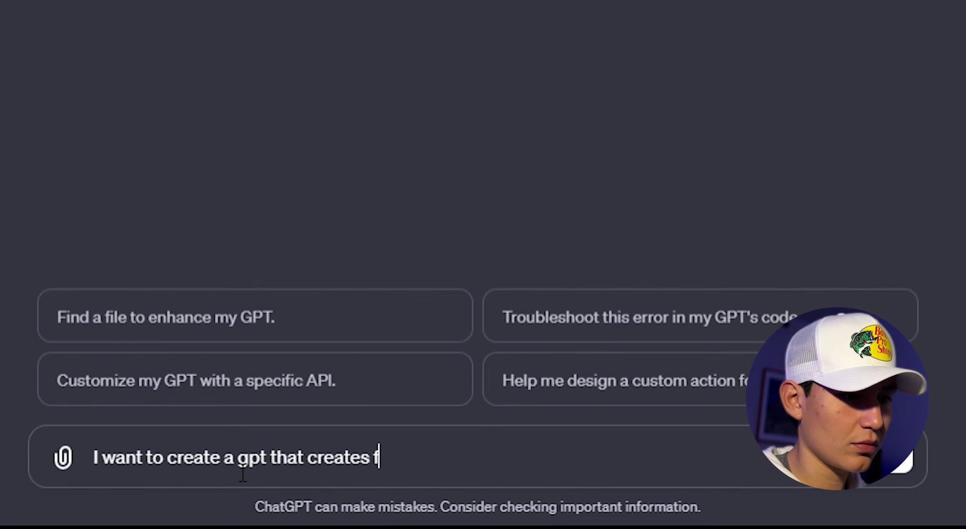
pyautogui.press('BackSpace')
pyautogui.write('googl')
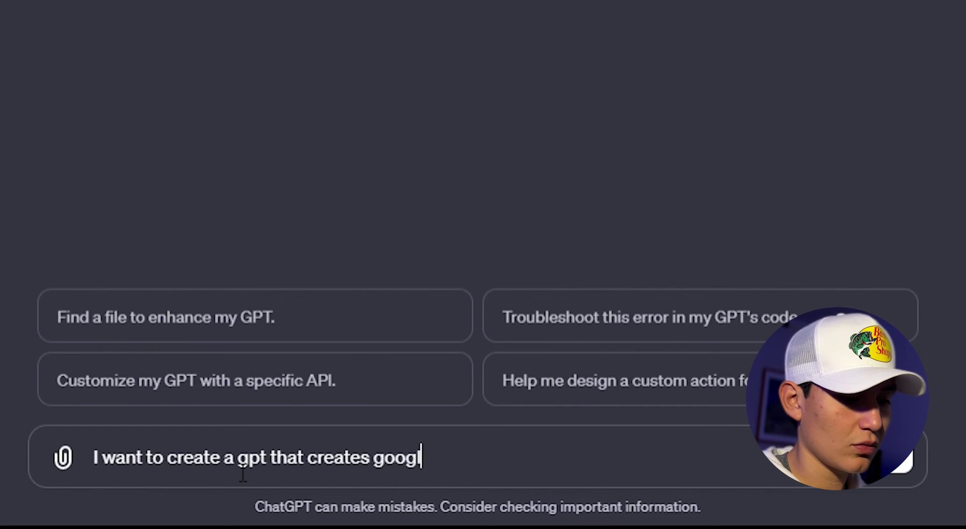
pyautogui.write('e doss')
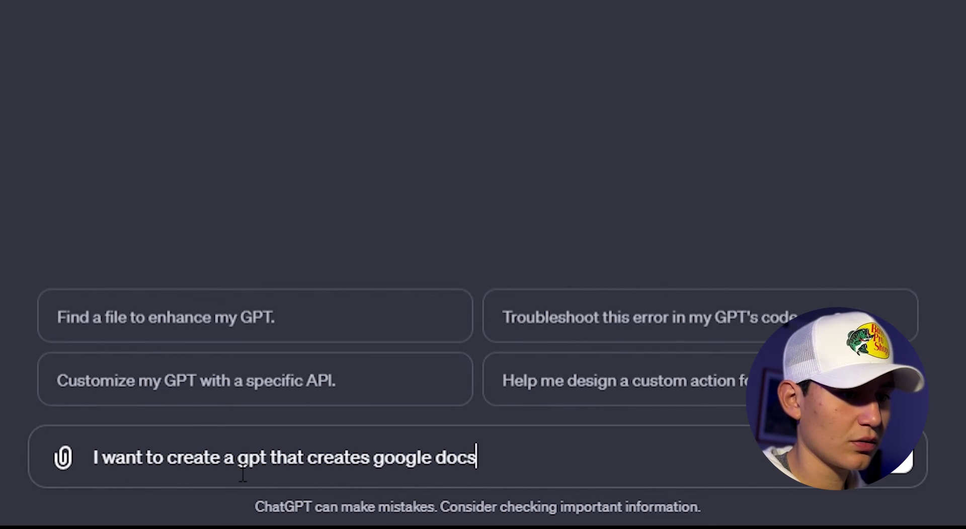
pyautogui.write(',')
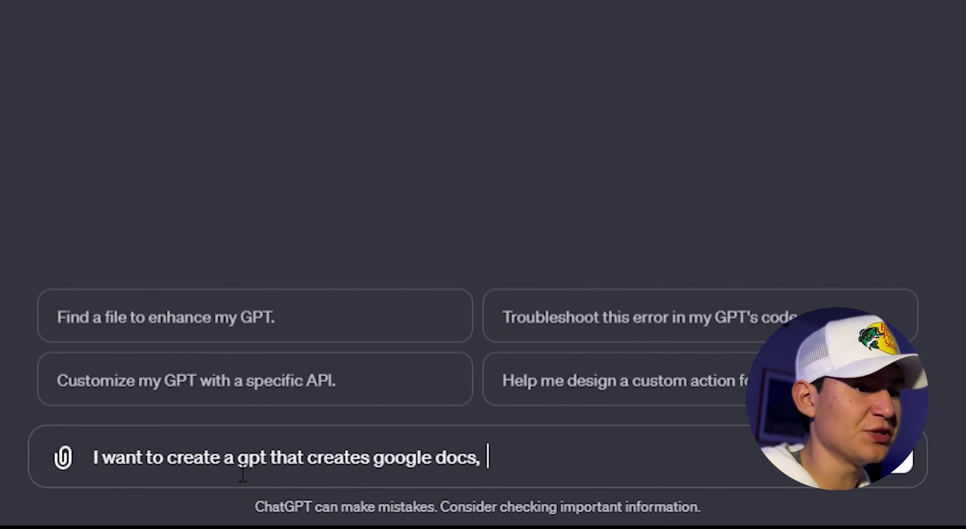
pyautogui.press('BackSpace')
pyautogui.press('BackSpace')
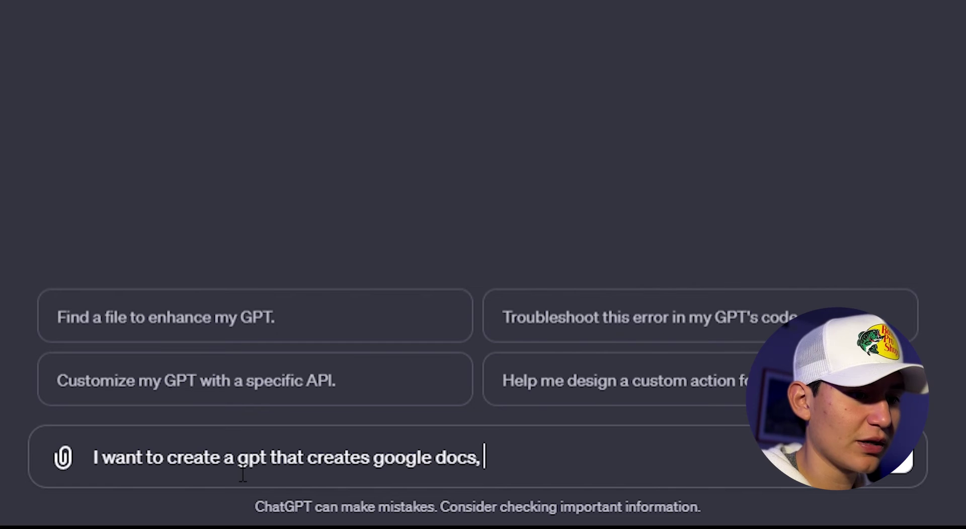
pyautogui.write('a')
pyautogui.press('BackSpace')
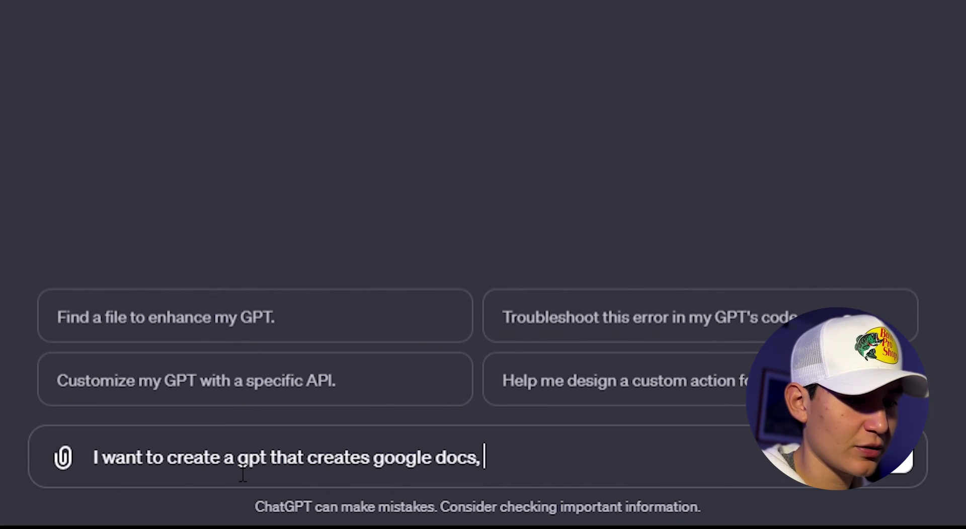
pyautogui.write('with 2')
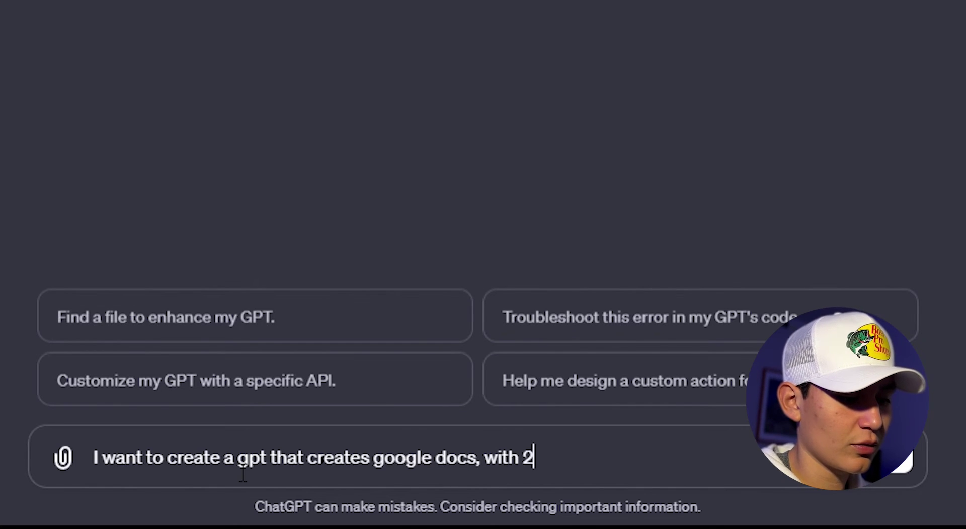
pyautogui.write(' variable')
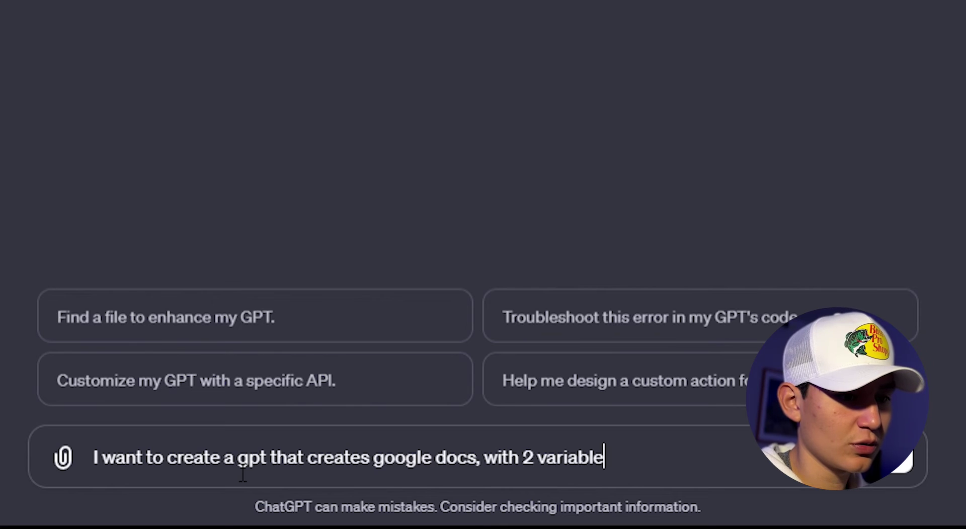
pyautogui.write('s one being the')
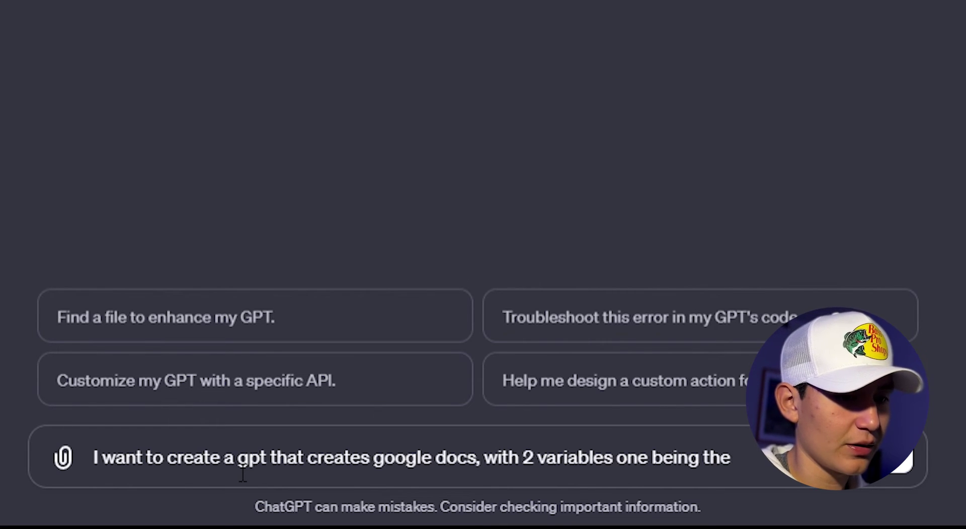
pyautogui.press('BackSpace')
pyautogui.press('BackSpace')
pyautogui.press('BackSpace')
pyautogui.press('BackSpace')
pyautogui.press('BackSpace')
pyautogui.press('BackSpace')
pyautogui.press('BackSpace')
pyautogui.press('BackSpace')
pyautogui.press('BackSpace')
pyautogui.press('BackSpace')
pyautogui.press('BackSpace')
pyautogui.press('BackSpace')
pyautogui.press('BackSpace')
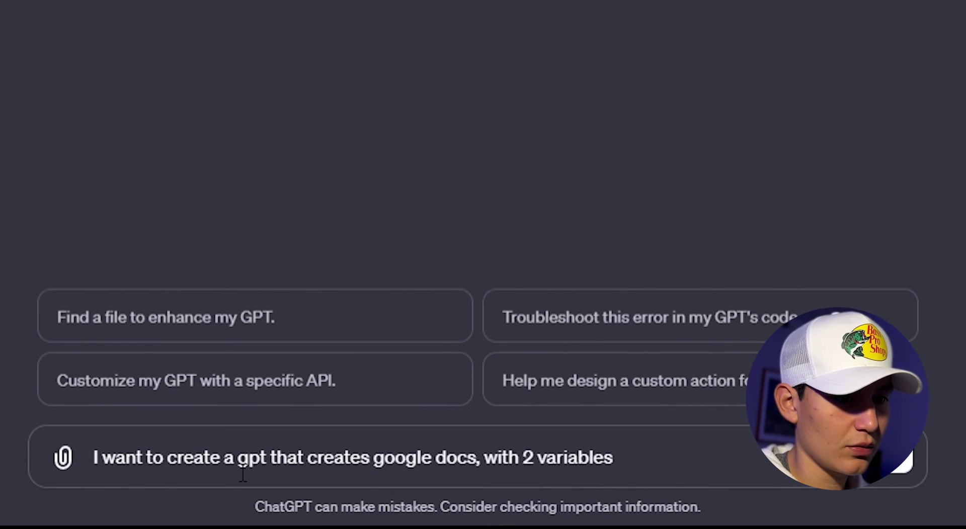
pyautogui.write('y')
pyautogui.press('BackSpace')
pyautogui.write('to c')
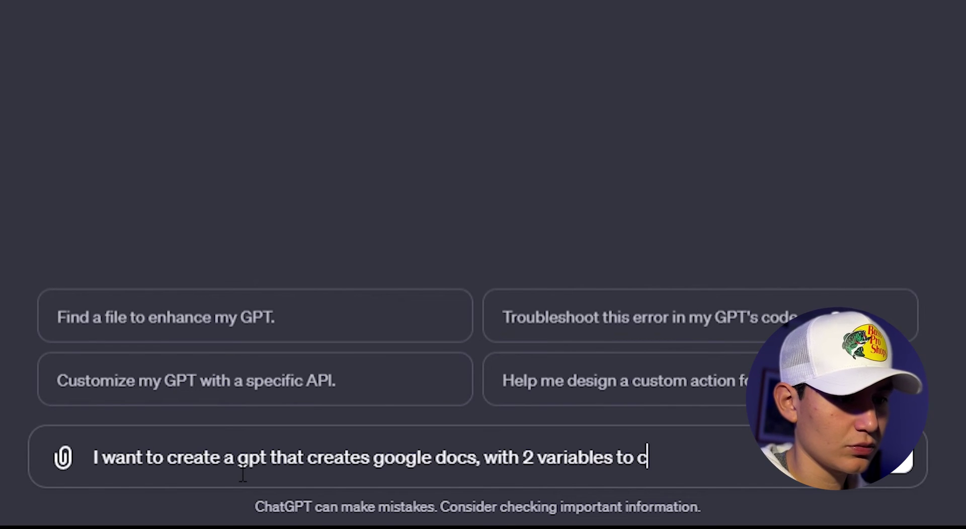
pyautogui.write('end,')
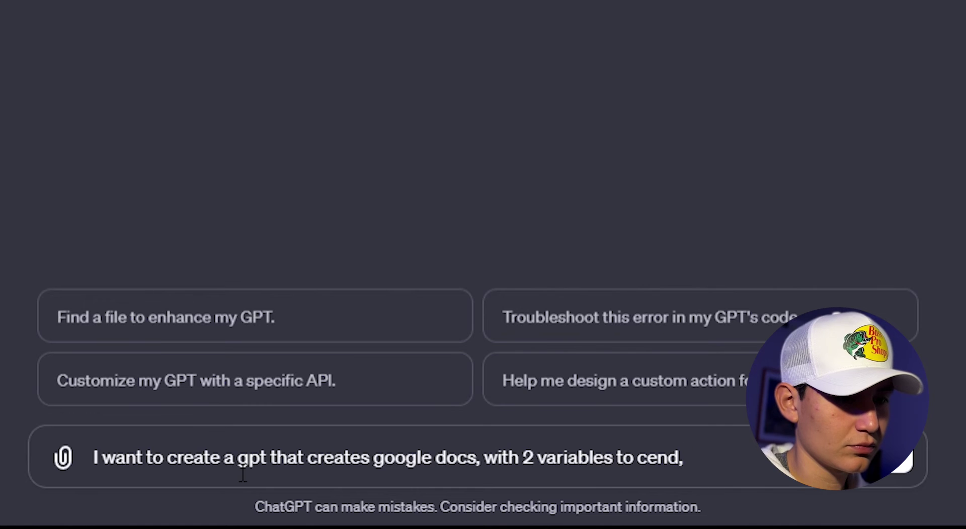
pyautogui.press('BackSpace')
pyautogui.press('BackSpace')
pyautogui.press('BackSpace')
pyautogui.press('BackSpace')
pyautogui.press('BackSpace')
pyautogui.write('sen')
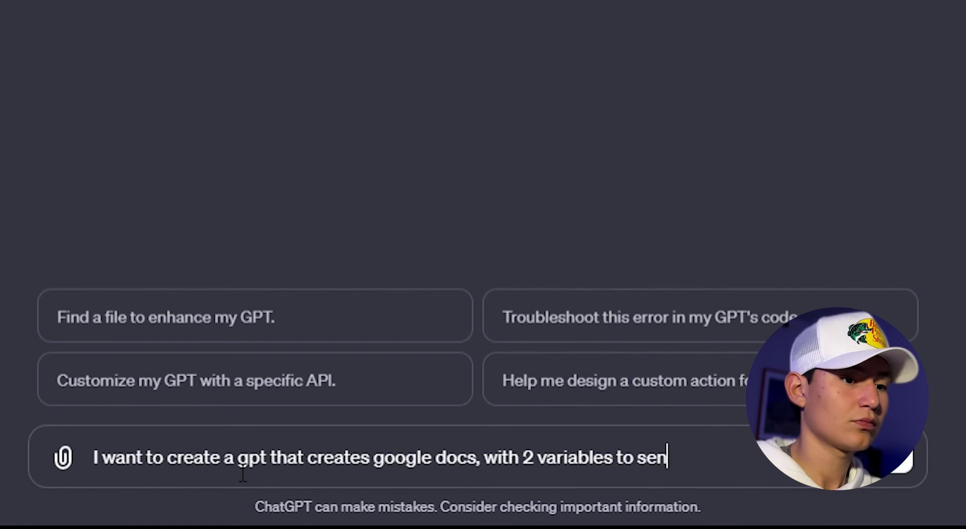
pyautogui.write('d, ')
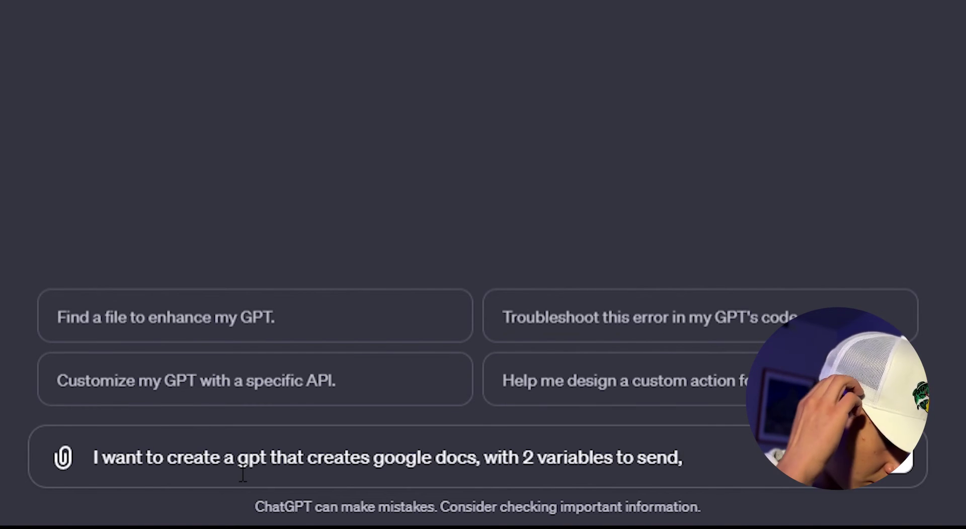
pyautogui.press('BackSpace')
pyautogui.press('BackSpace')
pyautogui.write(' in the web')
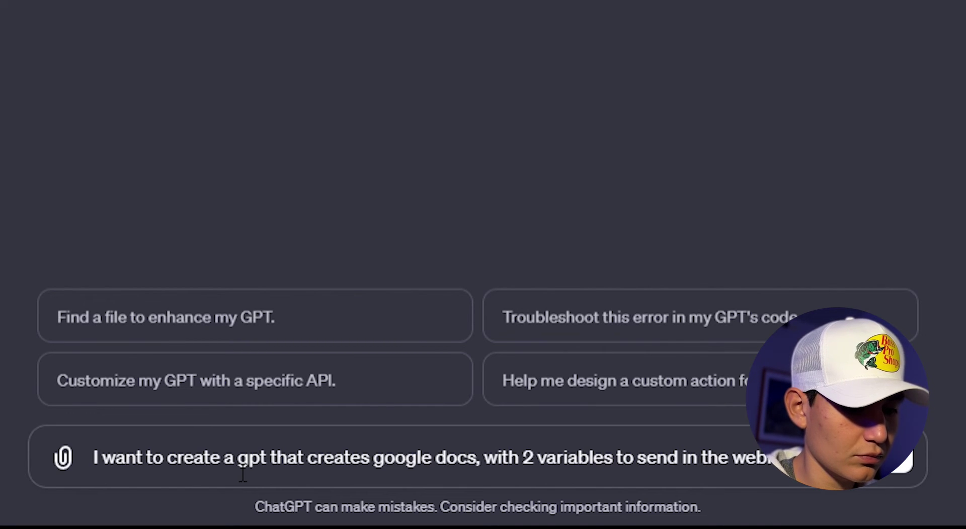
# Finish it: one variable the doc title, the other its content, ending 'this is the webhook'
pyautogui.write('eing the ')
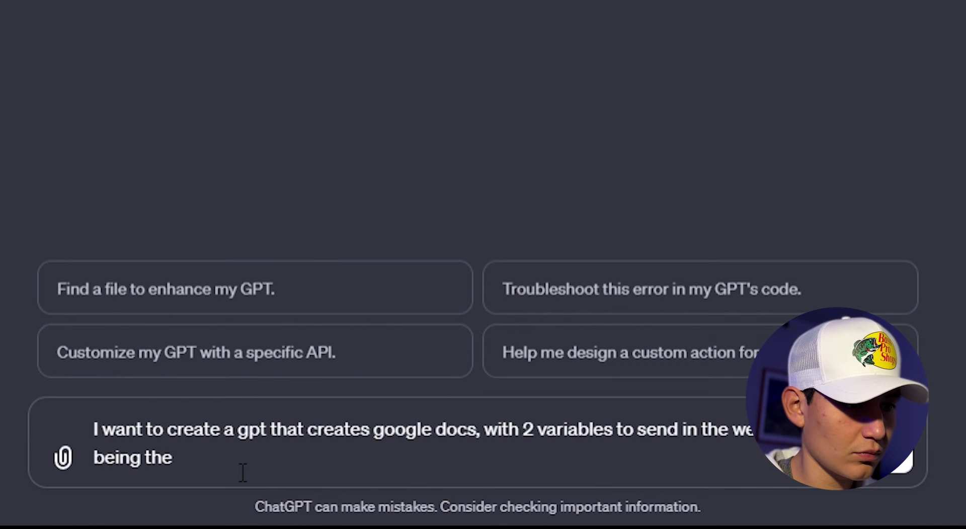
pyautogui.write('title of ')
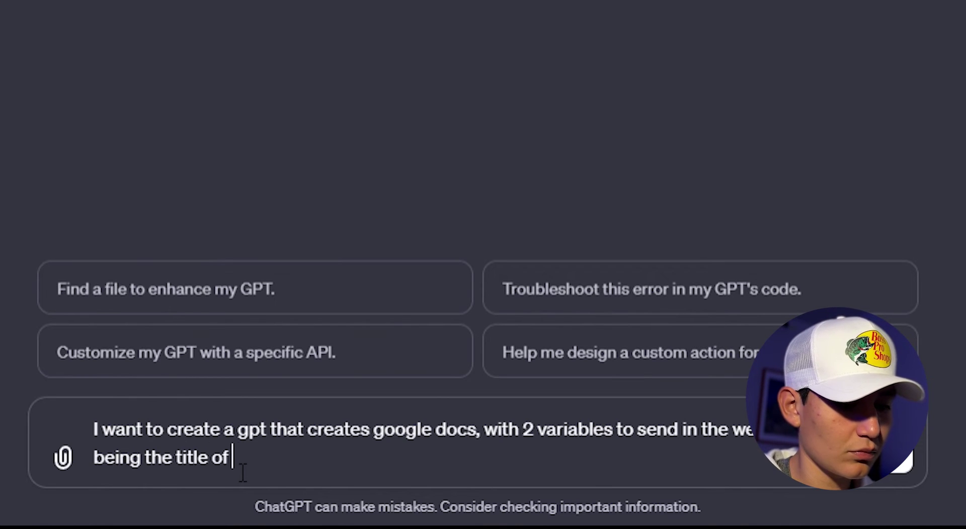
pyautogui.write('the doc and ')
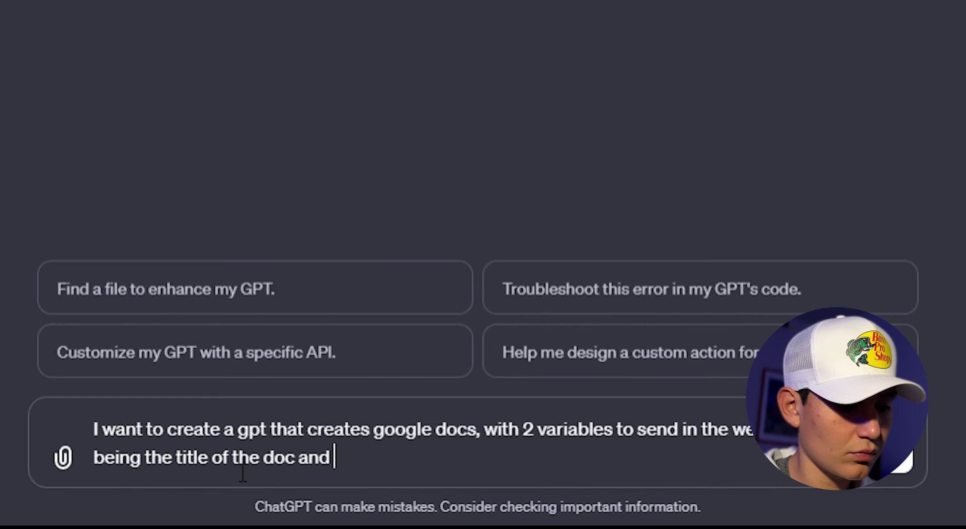
pyautogui.write('the other th')
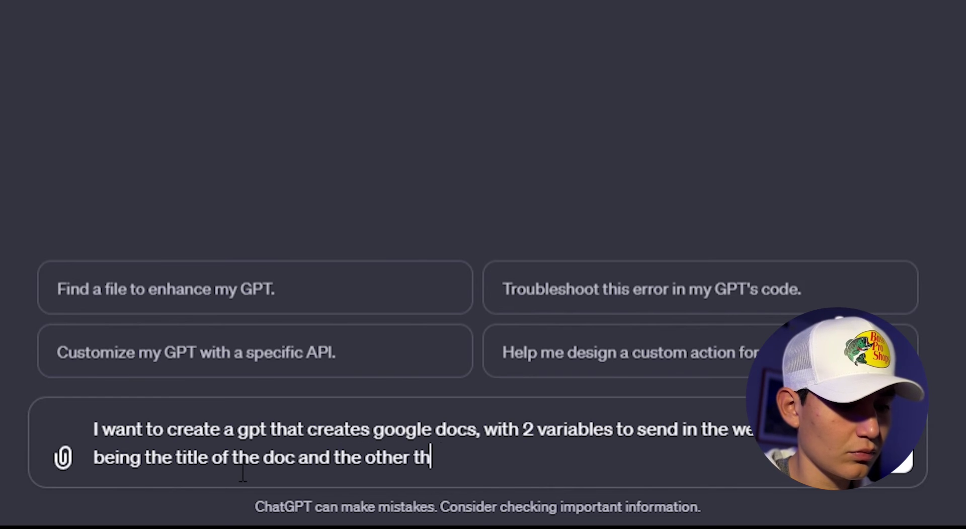
pyautogui.write('e content in')
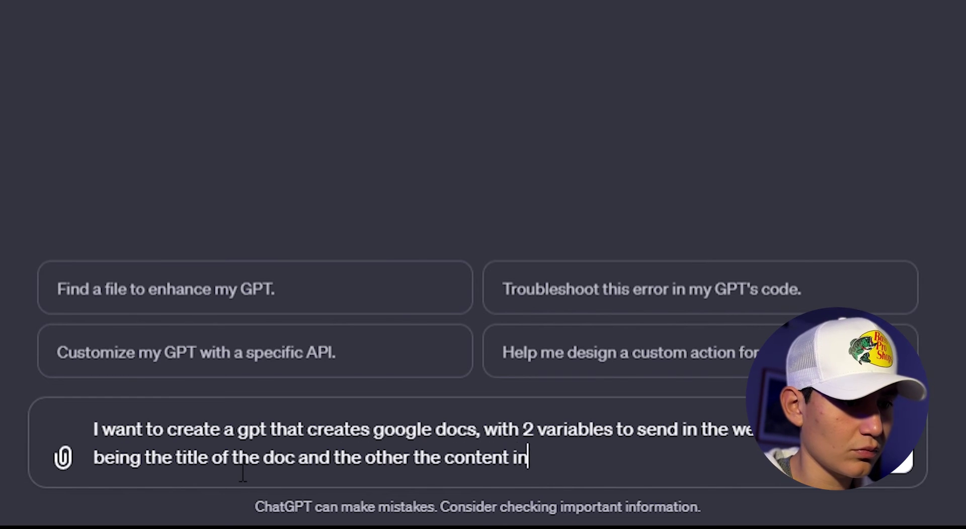
pyautogui.write('side')
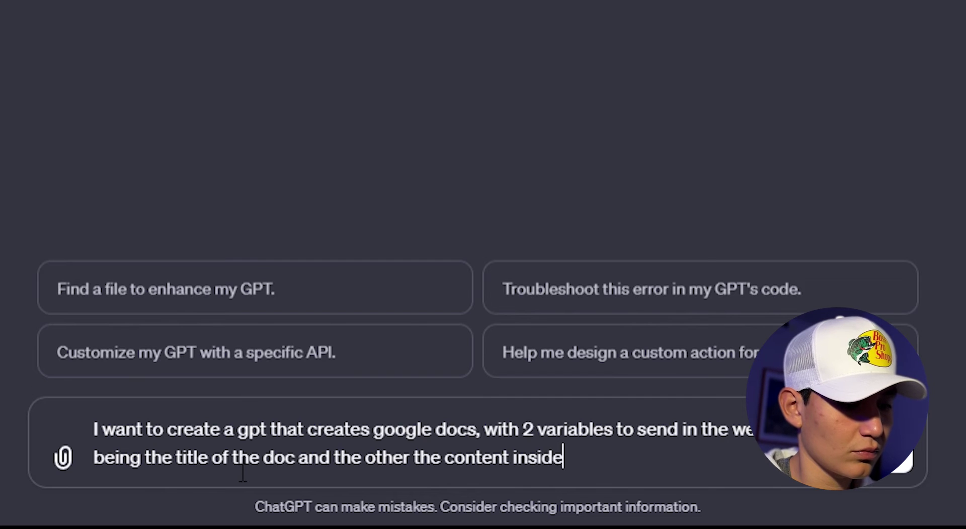
pyautogui.write(', this ')
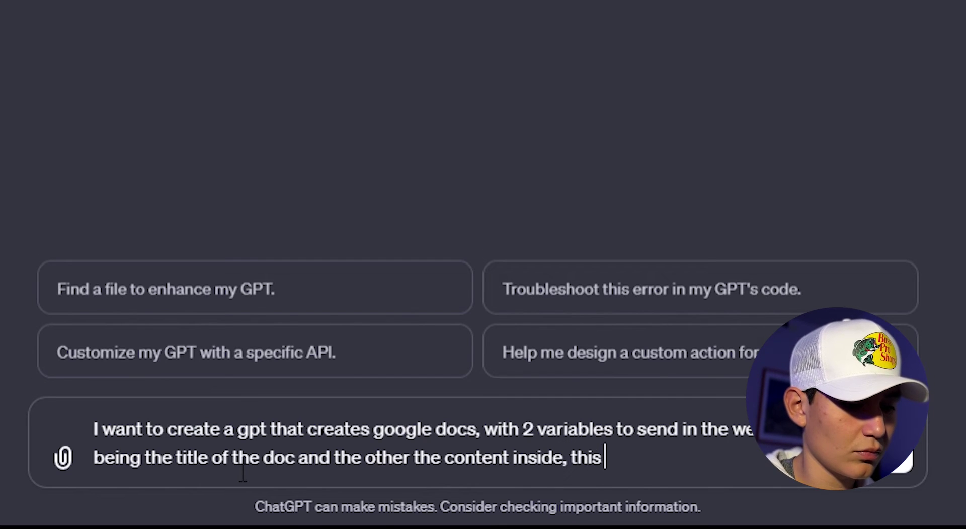
pyautogui.write('is the webh')
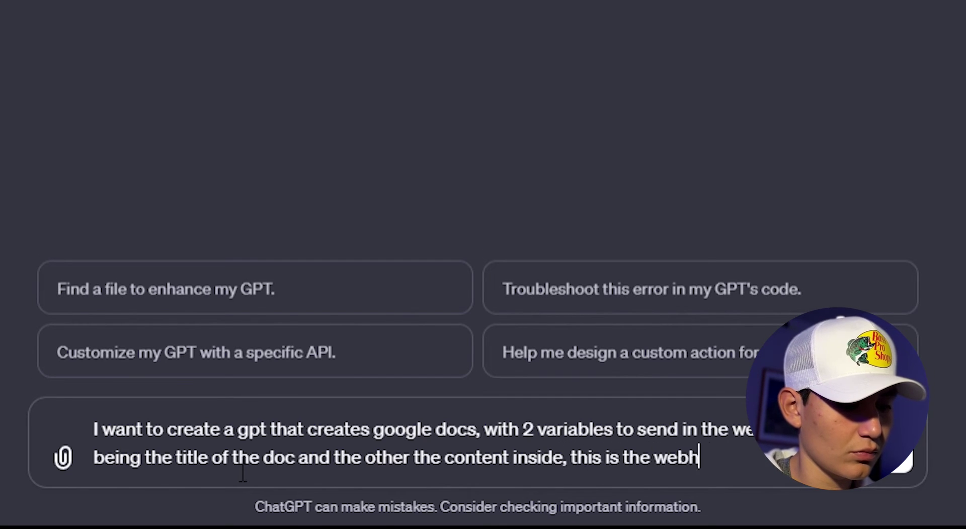
pyautogui.write('ook')
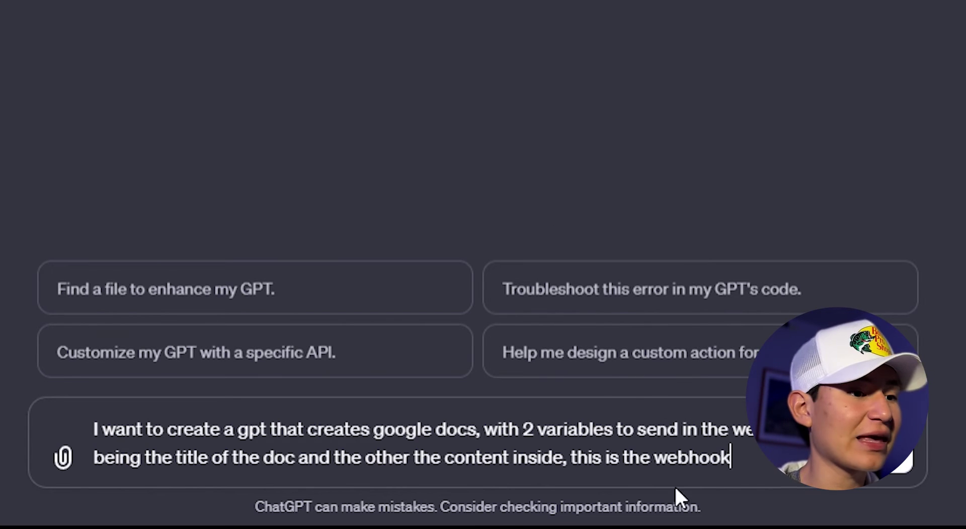
pyautogui.moveTo(94, 443); pyautogui.dragTo(362, 477)
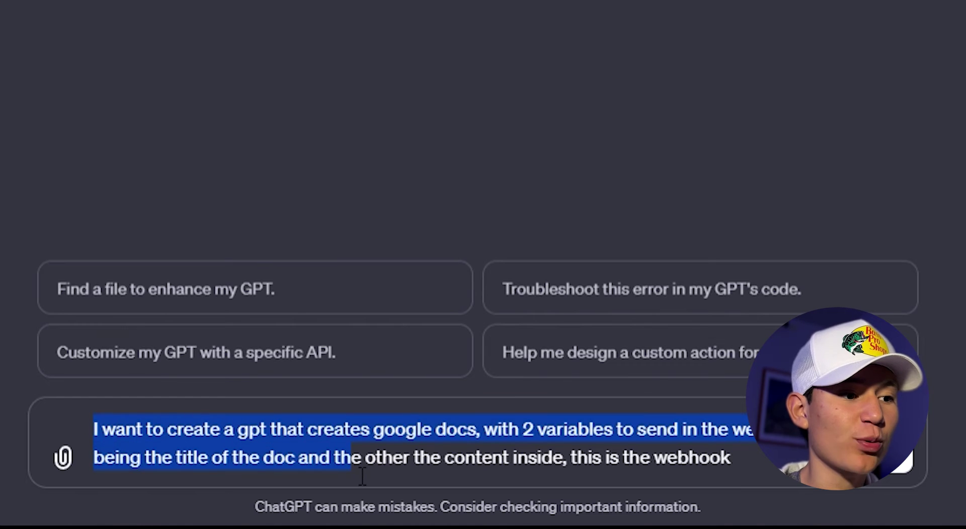
pyautogui.moveTo(487, 461); pyautogui.dragTo(556, 466)
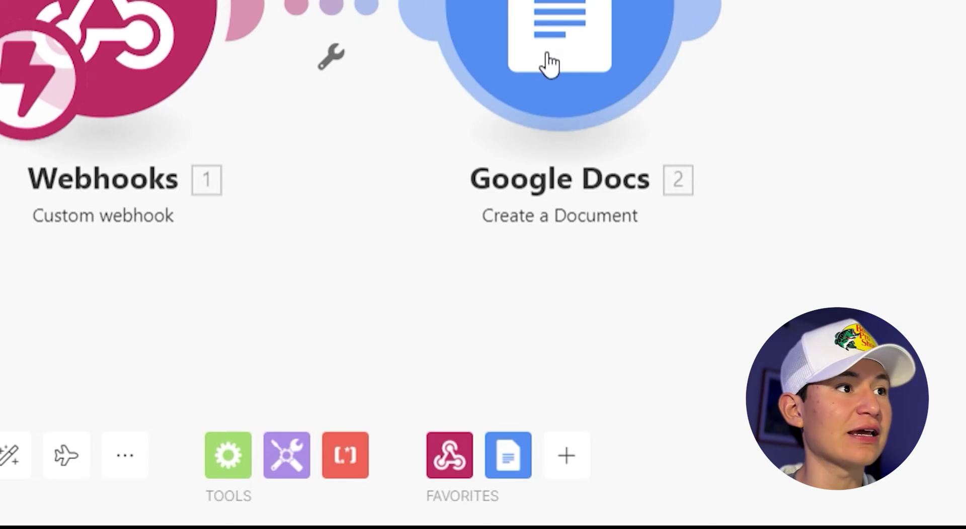
# Inspect the Name and Content fields of the Google Docs module
pyautogui.click(571, 333)
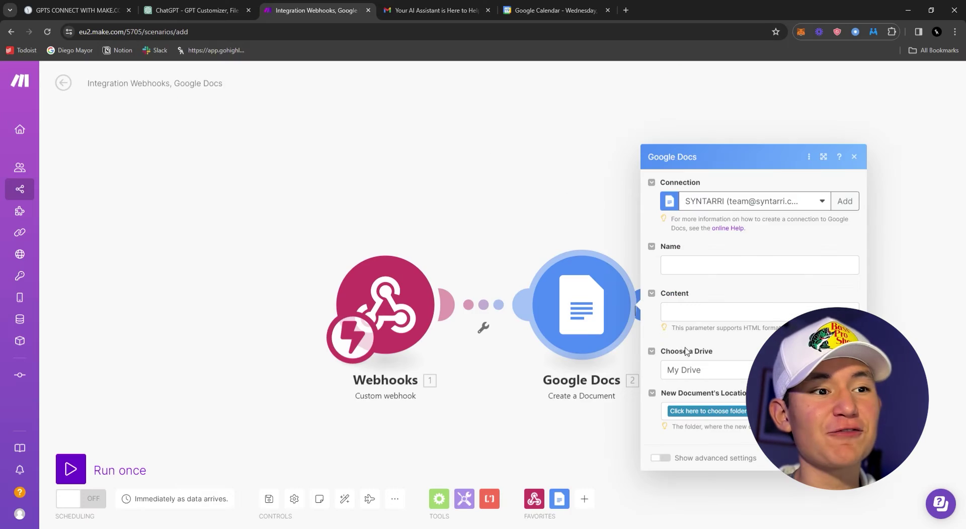
pyautogui.click(705, 277)
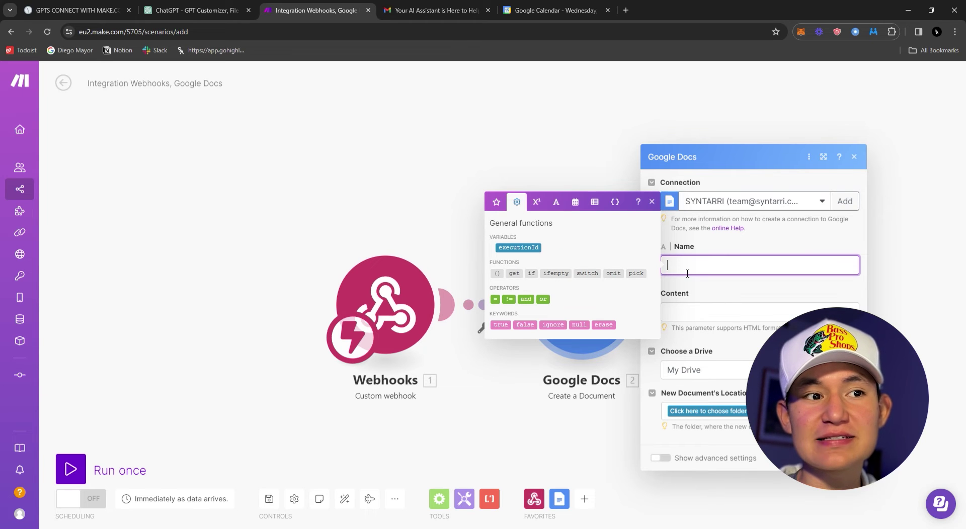
pyautogui.click(699, 314)
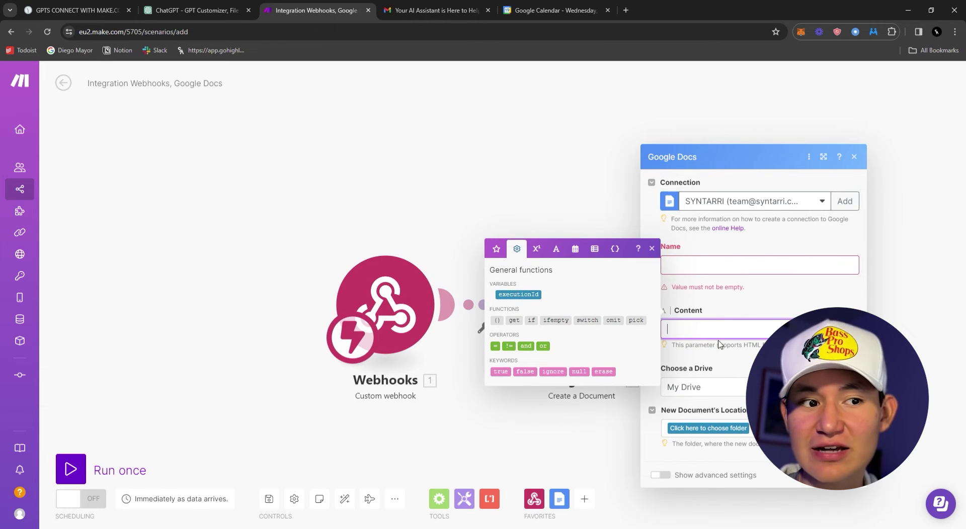
pyautogui.click(714, 318)
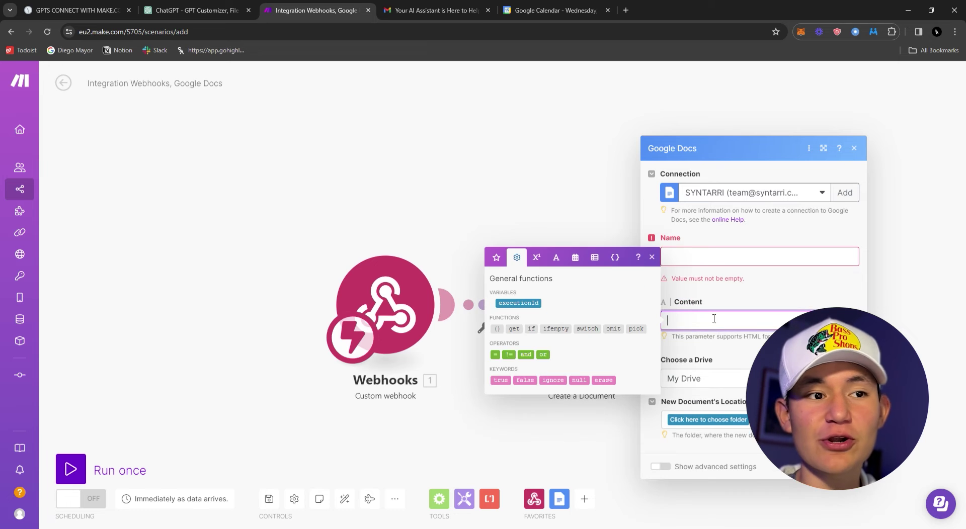
pyautogui.click(701, 265)
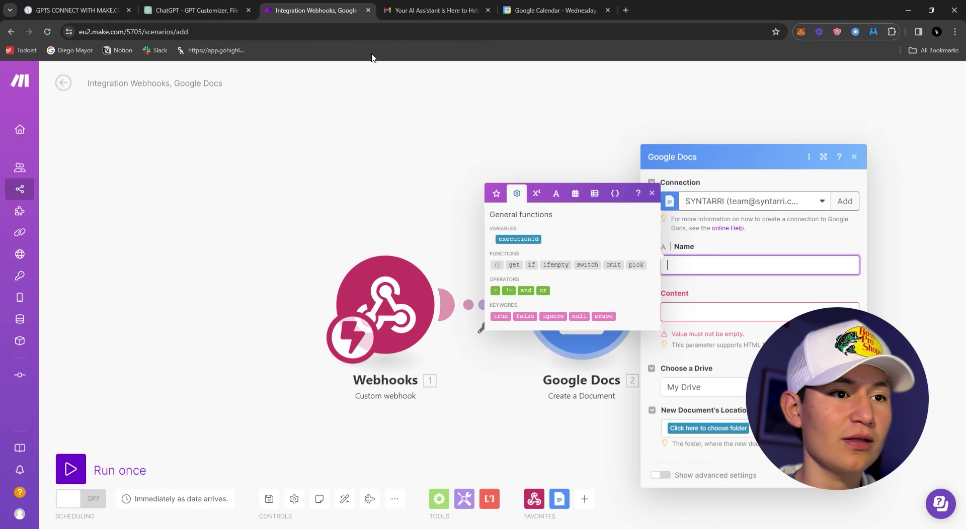
# Copy the ChatGpt webhook's address from the Webhooks module settings
pyautogui.click(215, 12)
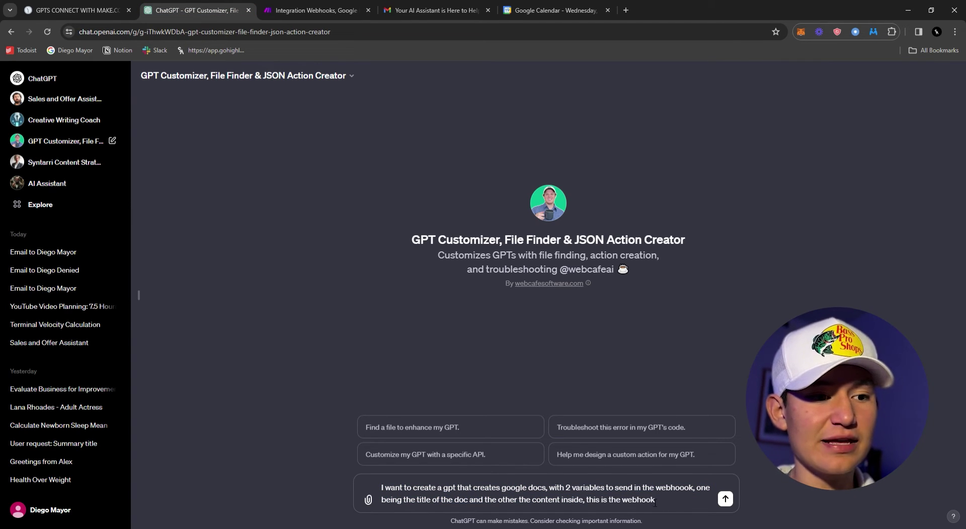
pyautogui.click(316, 10)
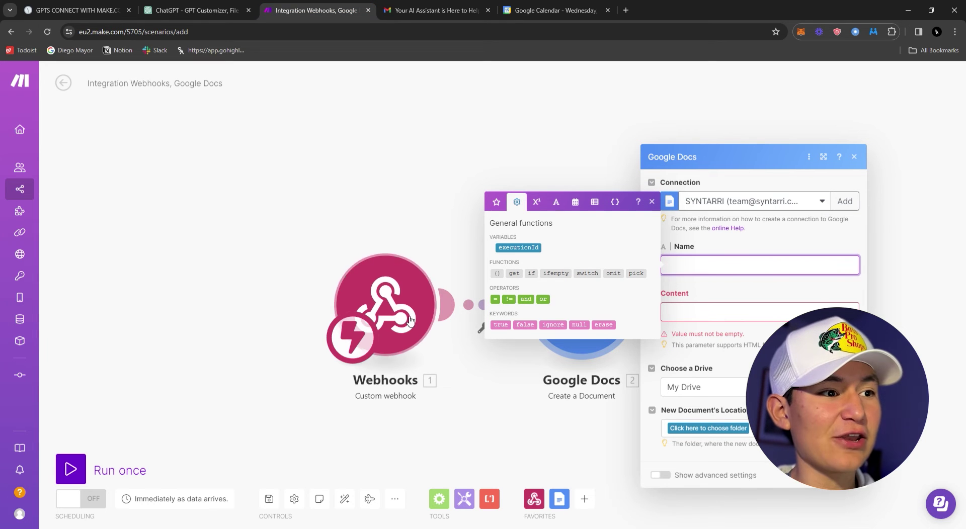
pyautogui.click(373, 302)
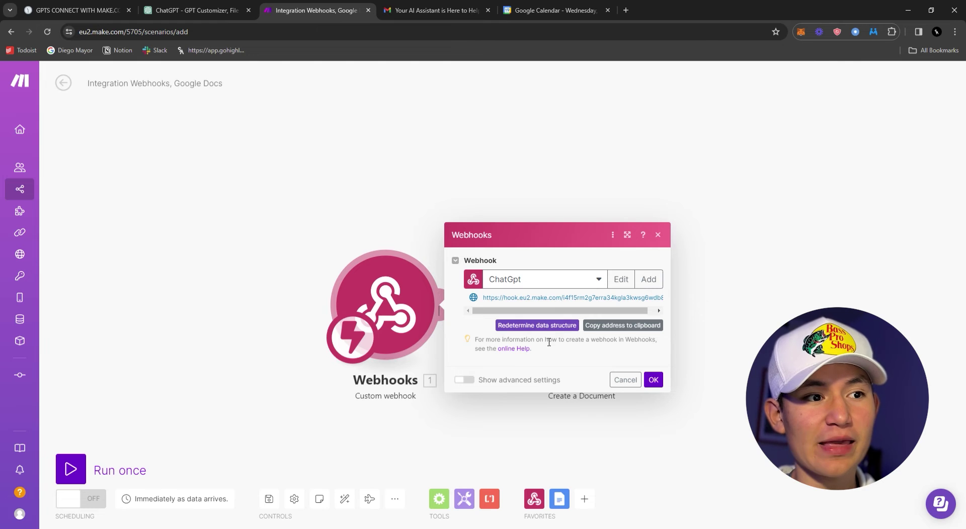
pyautogui.click(624, 330)
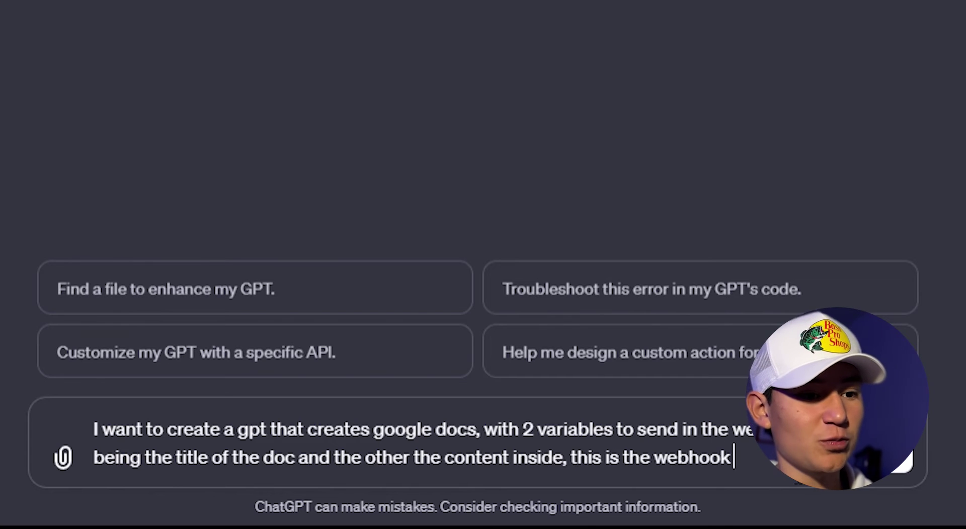
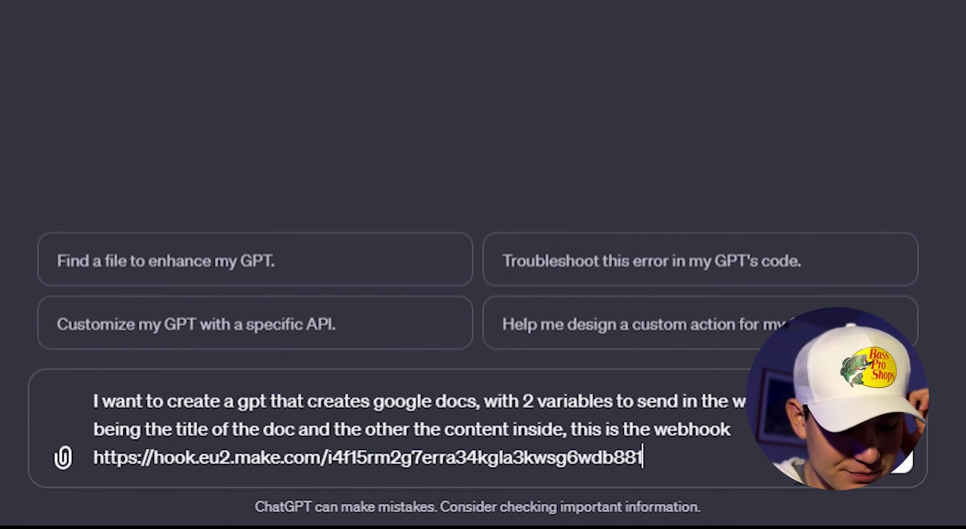
# Send the request with the pasted webhook address noting it's in make.com, then copy the returned OpenAPI schema
pyautogui.write('The hook is in')
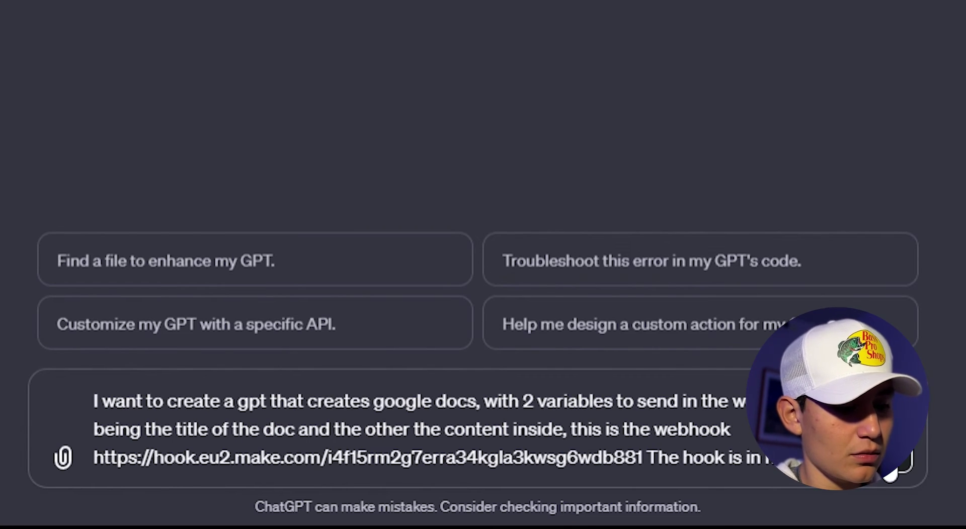
pyautogui.press('Return')
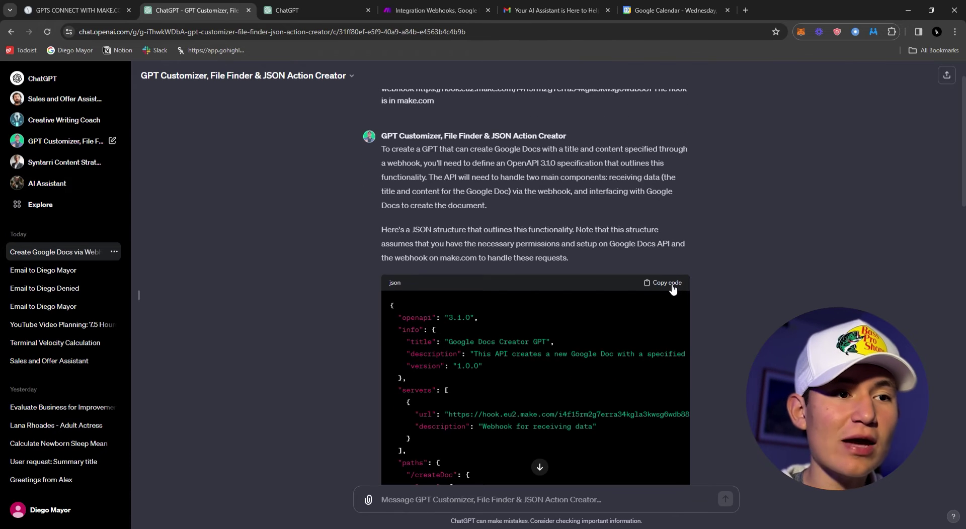
pyautogui.click(674, 284)
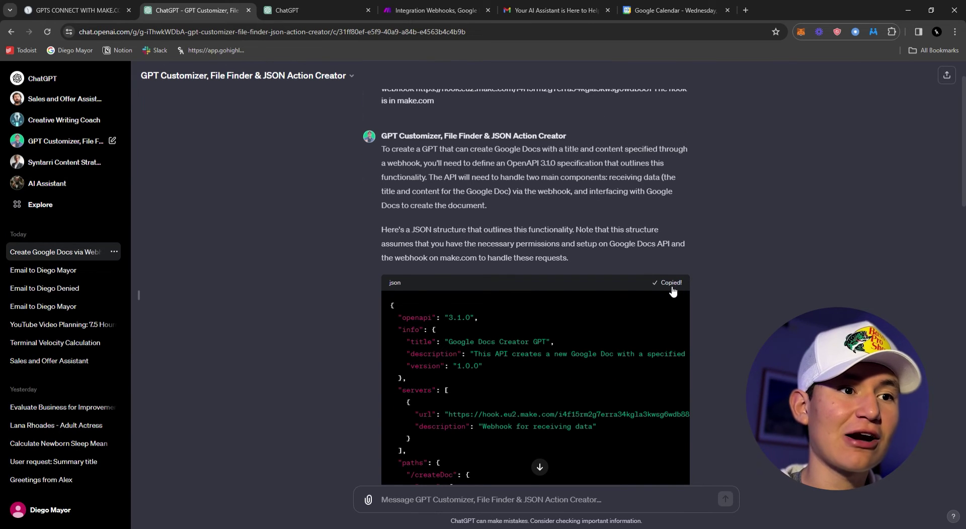
pyautogui.click(302, 10)
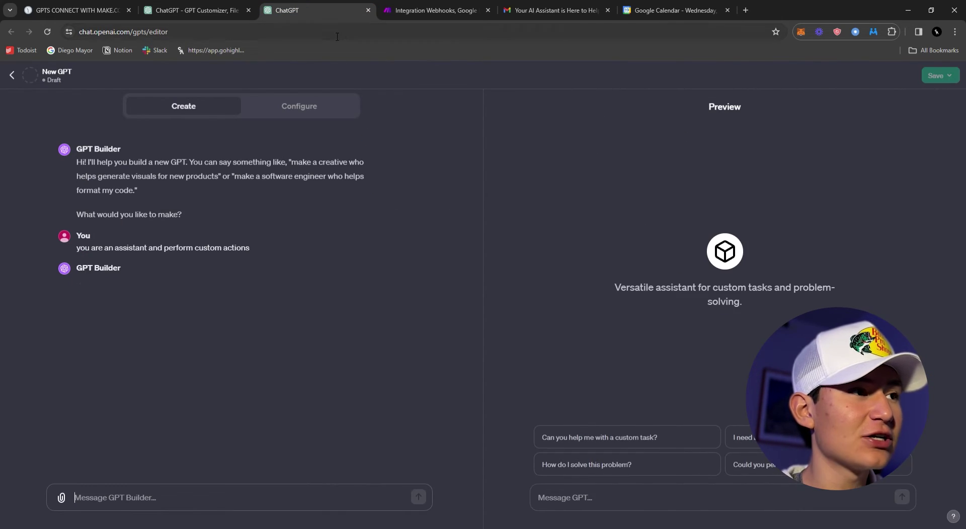
# Create a new GPT action by pasting the createGoogleDoc OpenAPI schema, then return to Configure
pyautogui.click(300, 110)
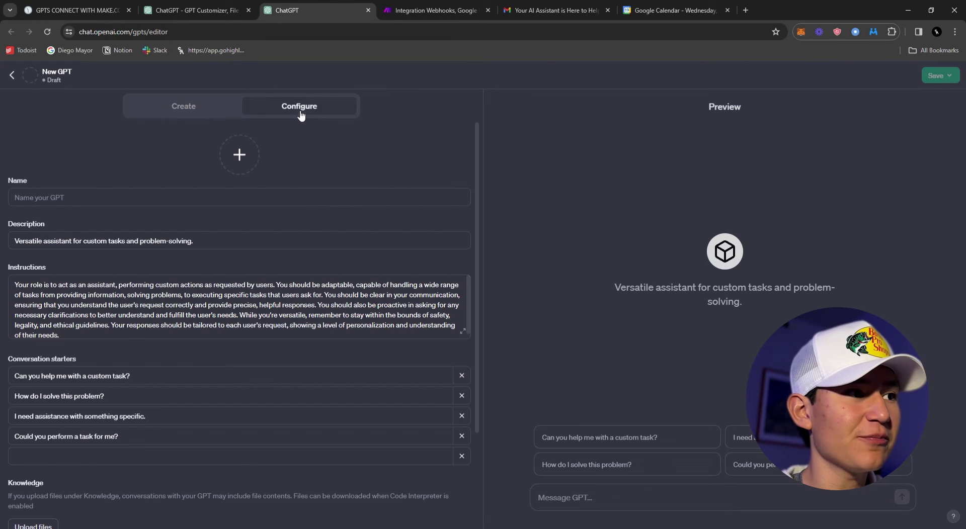
pyautogui.scroll(-3, 97, 443)
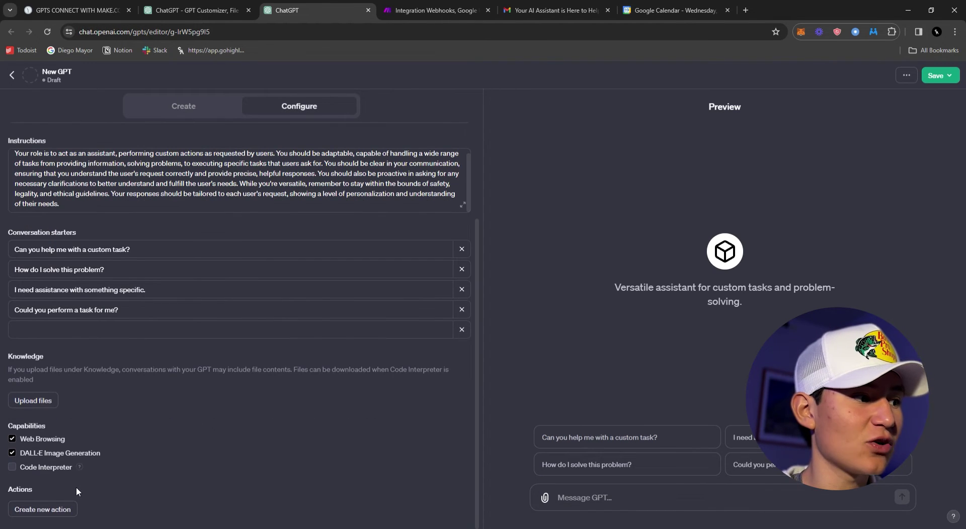
pyautogui.click(58, 510)
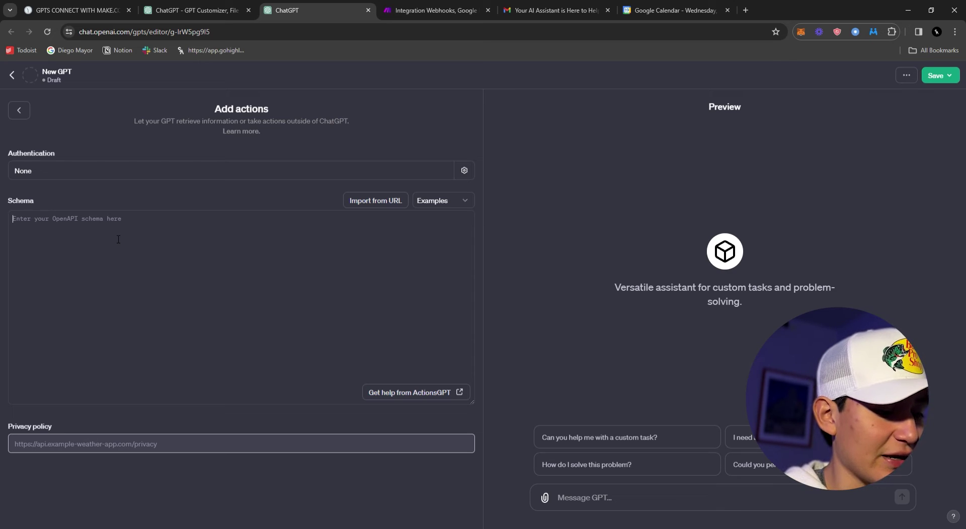
pyautogui.hotkey('ctrl', 'v')
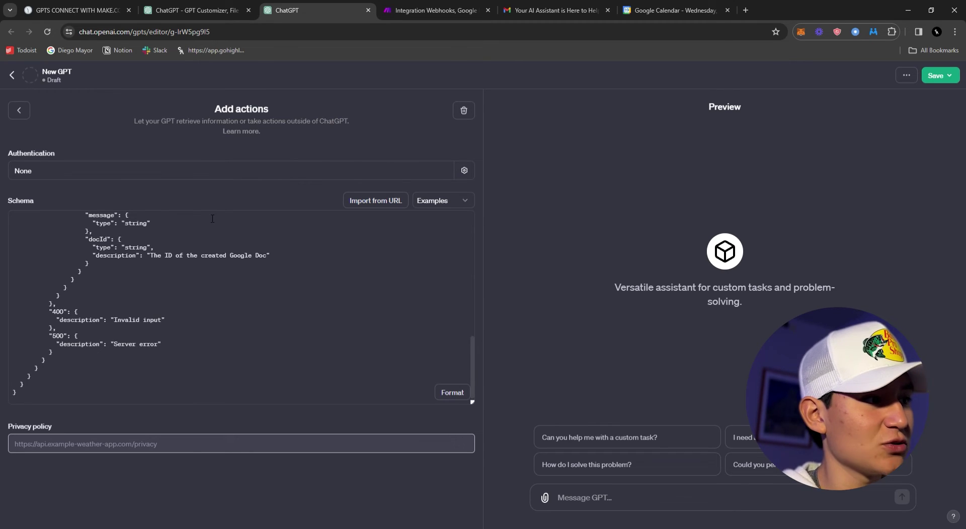
pyautogui.scroll(5, 263, 358)
pyautogui.scroll(-5, 269, 379)
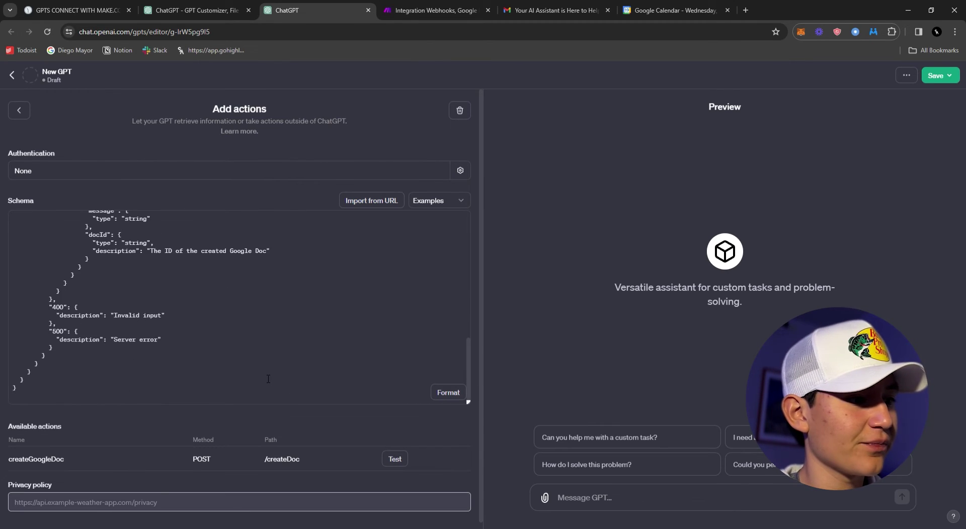
pyautogui.scroll(10, 268, 379)
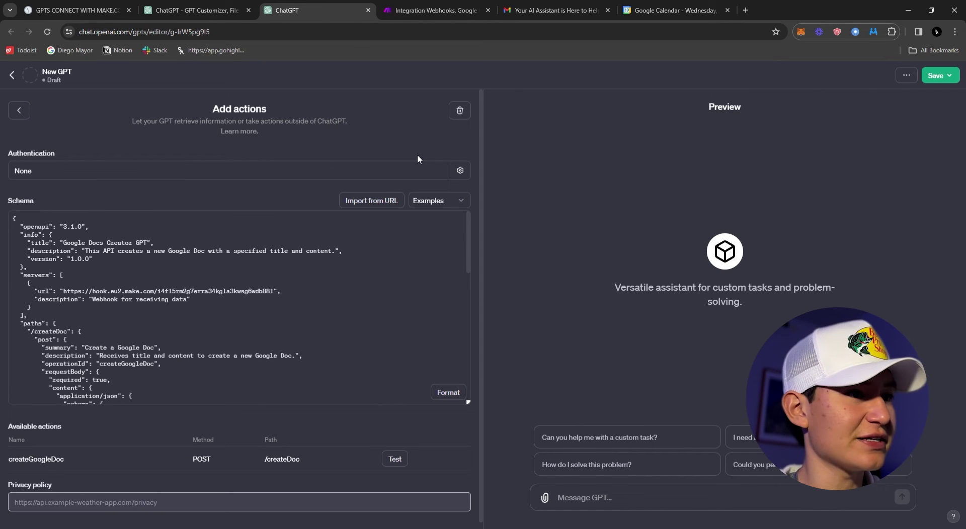
pyautogui.scroll(-1, 175, 413)
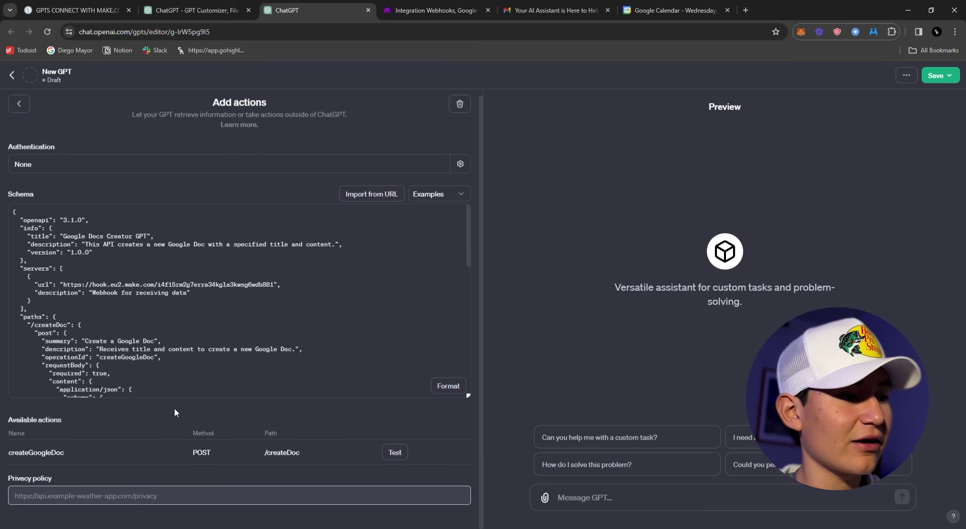
pyautogui.click(195, 486)
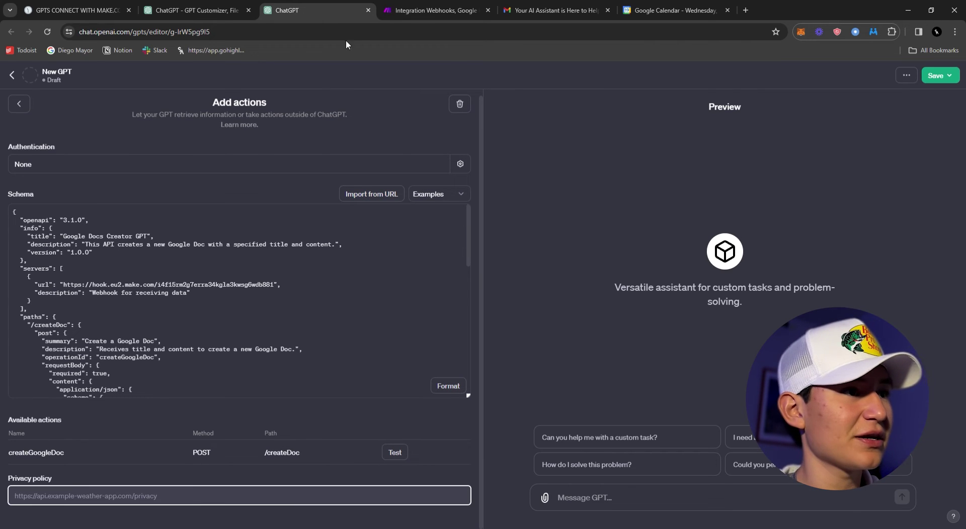
pyautogui.scroll(-3, 352, 312)
pyautogui.click(19, 103)
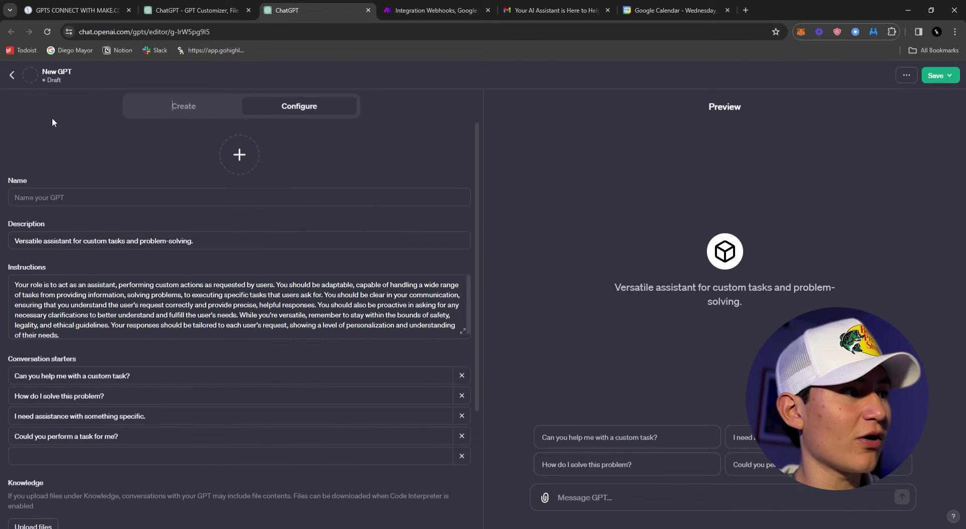
pyautogui.scroll(-4, 276, 340)
# Set the ChatGpt webhook to redetermine its data structure, then return to the GPT editor
pyautogui.hotkey('ctrl', 'Tab')
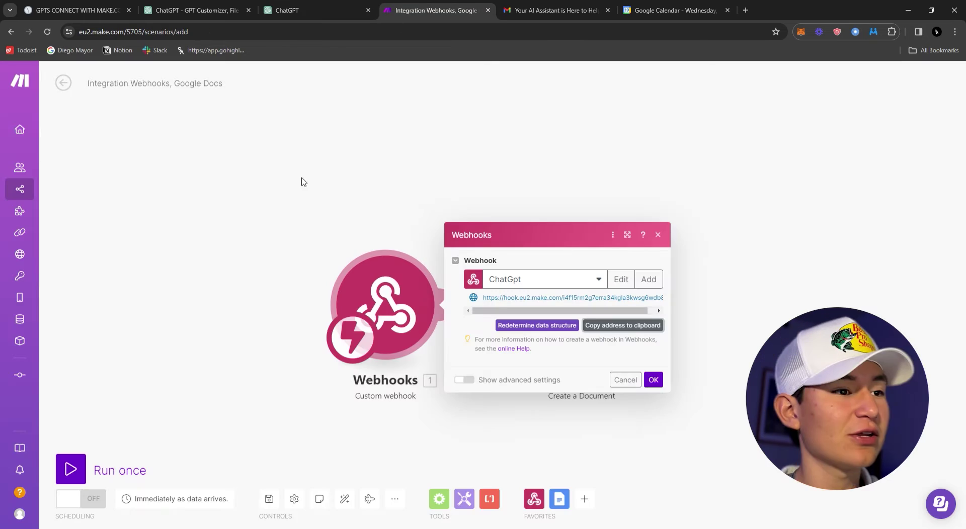
pyautogui.click(654, 380)
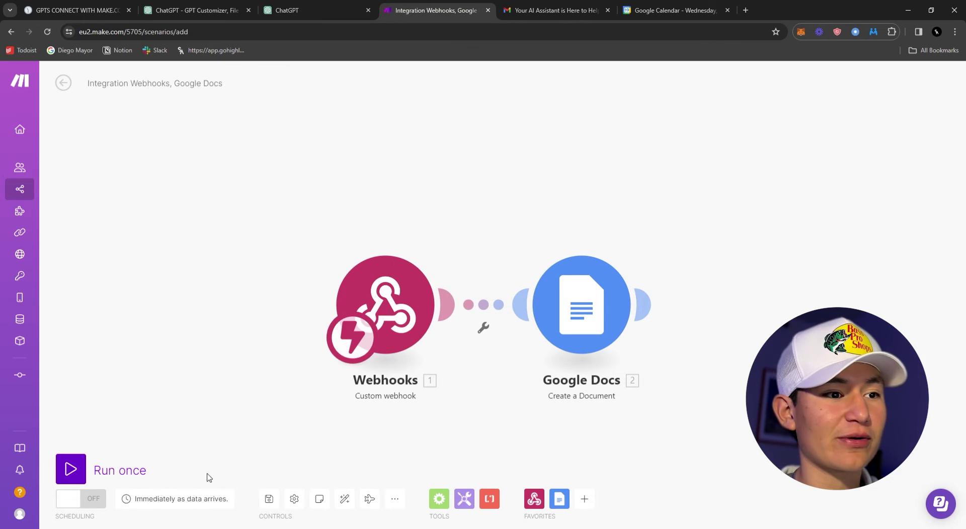
pyautogui.click(397, 314)
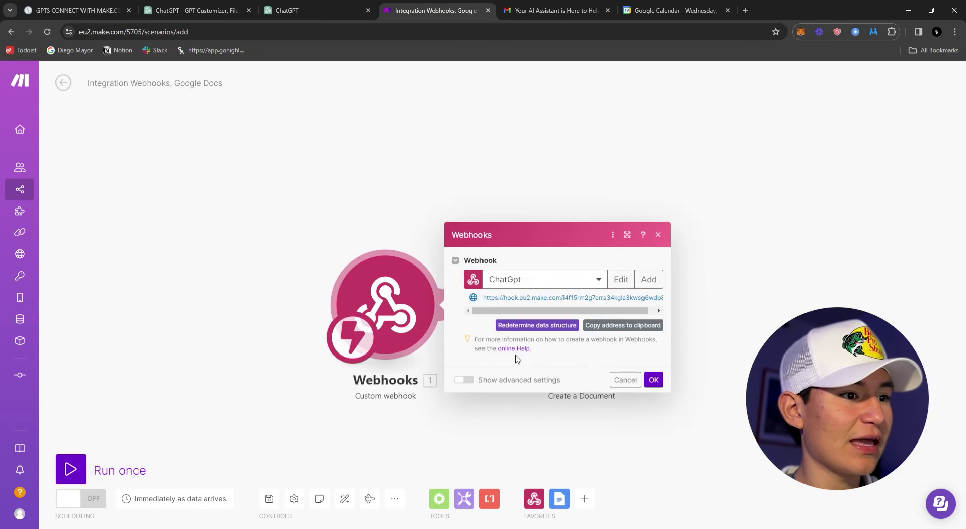
pyautogui.click(537, 327)
pyautogui.click(302, 10)
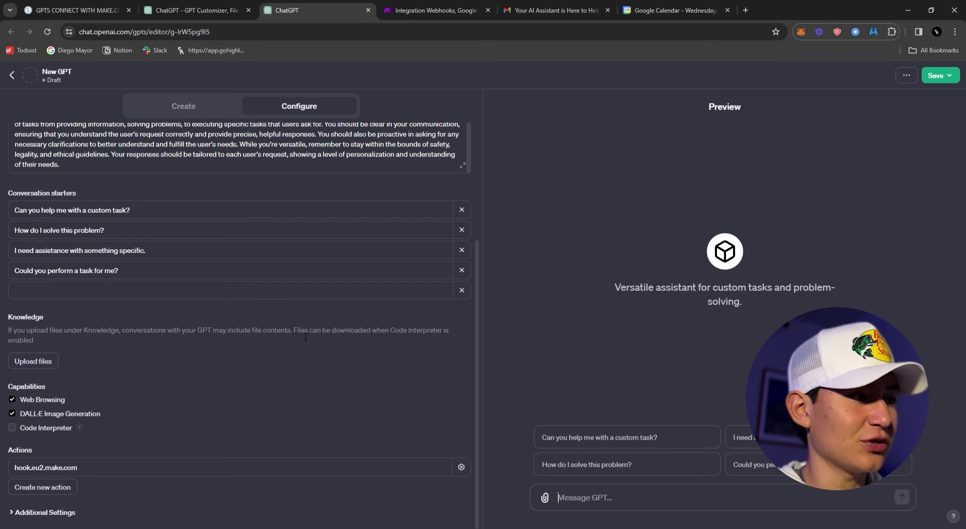
# Send 'create a doc about pandas' in the GPT preview to trigger its action, then check Make
pyautogui.write('create a doc aabout panndas')
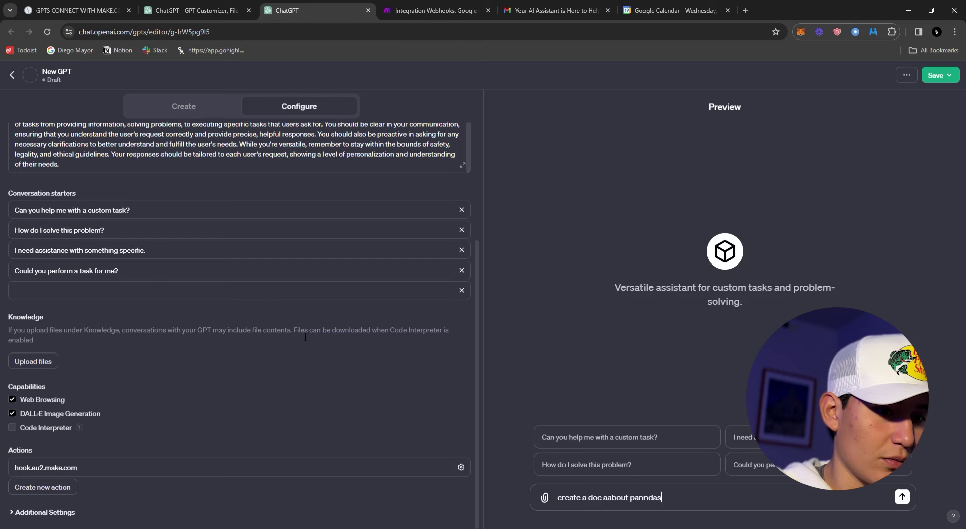
pyautogui.press('Return')
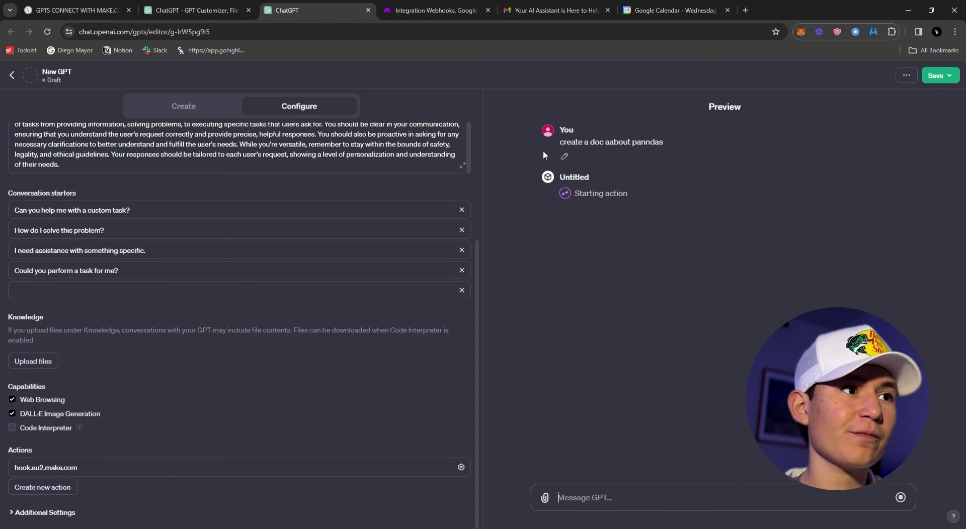
pyautogui.click(433, 11)
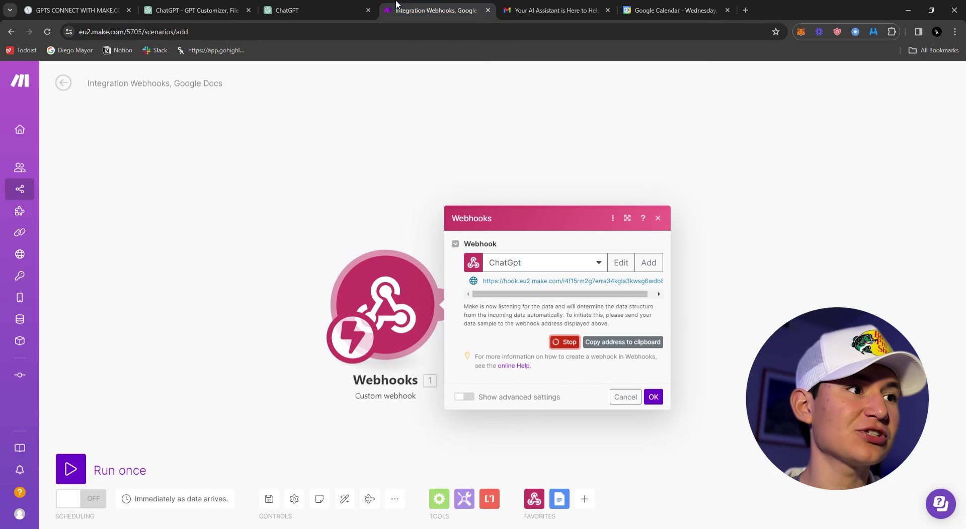
# Go back to the GPT Customizer chat showing the spec with one POST at '/' taking title and content
pyautogui.click(312, 10)
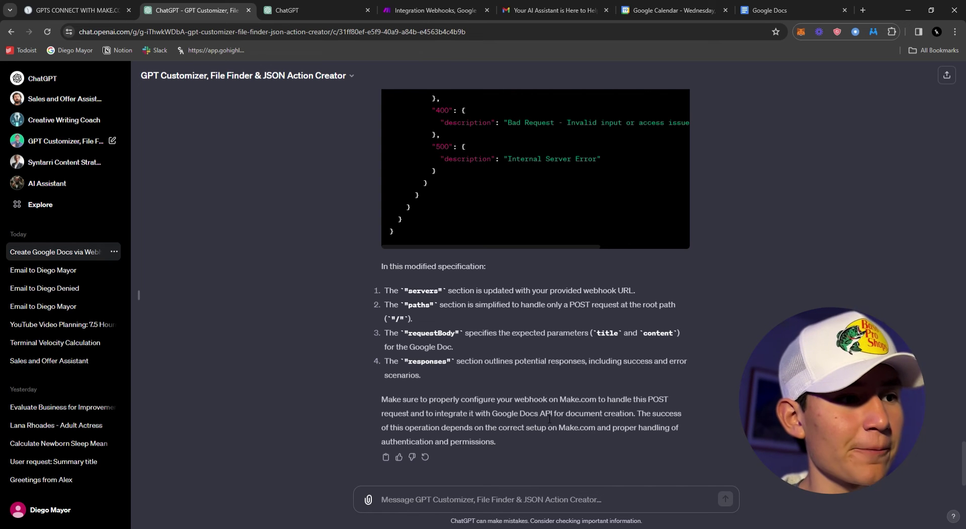
# Copy the modified POST-only OpenAPI JSON specification from the GPT Customizer chat
pyautogui.scroll(5, 547, 377)
pyautogui.scroll(10, 549, 385)
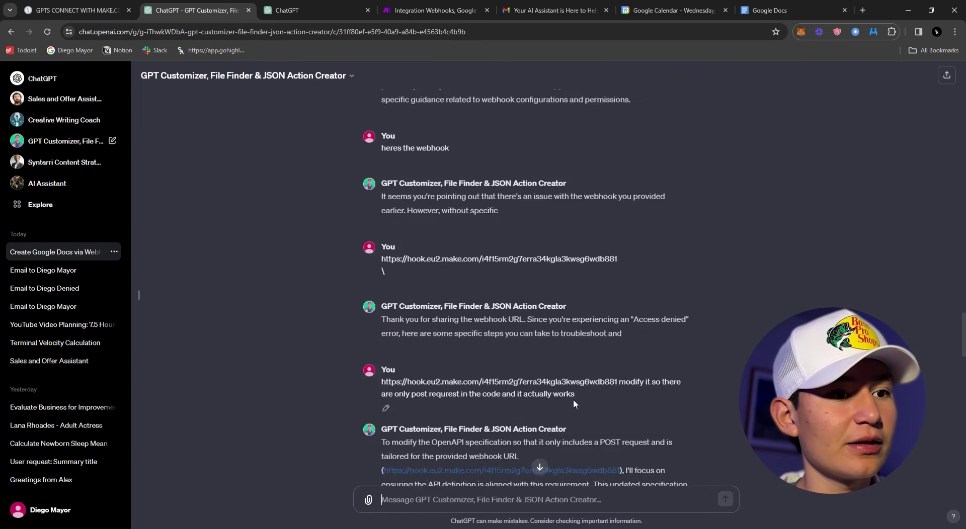
pyautogui.scroll(-5, 654, 327)
pyautogui.scroll(1, 669, 362)
pyautogui.click(669, 358)
# Update the draft GPT's hook.eu2.make.com action schema, then return to Make's webhook settings
pyautogui.hotkey('ctrl', 'Tab')
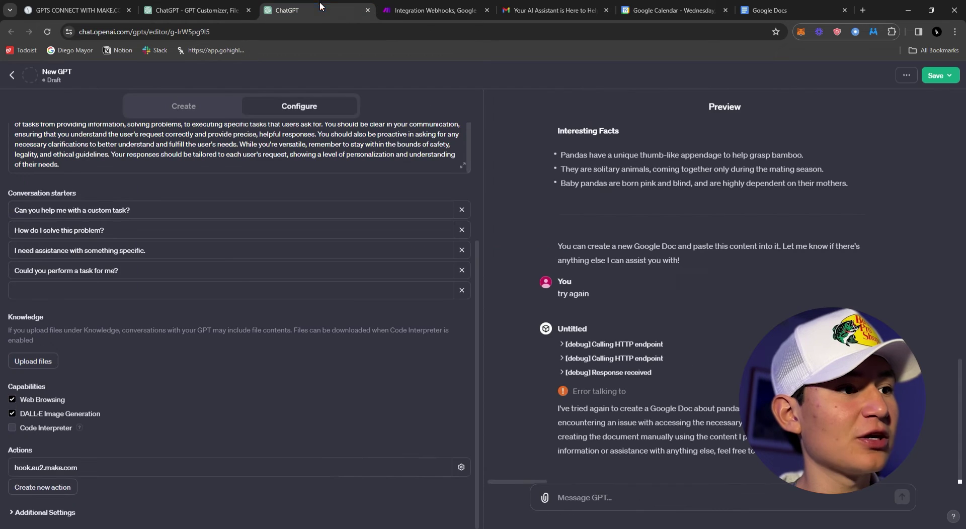
pyautogui.click(45, 468)
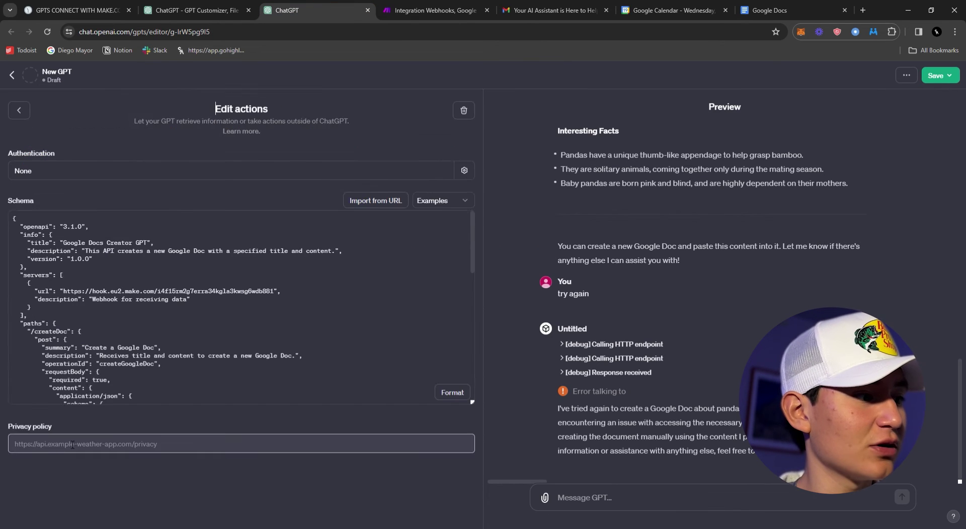
pyautogui.press('Escape')
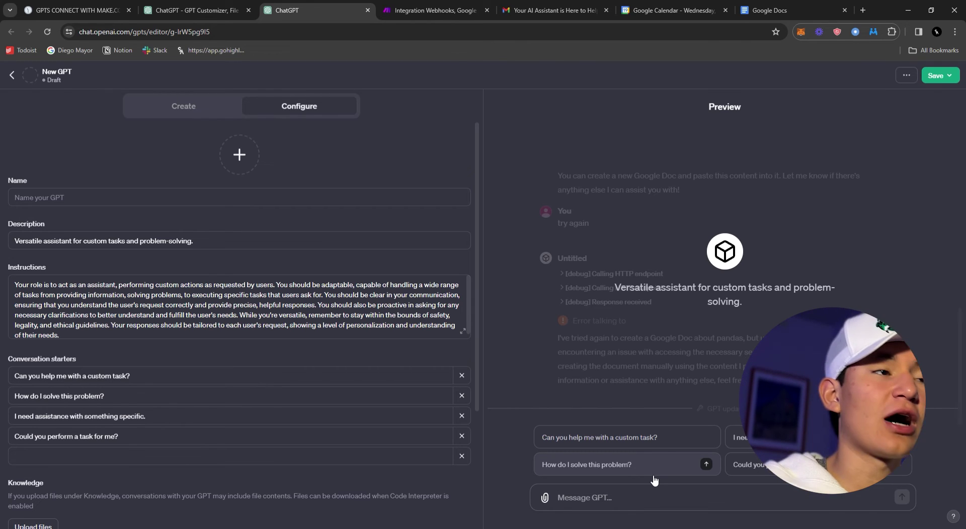
pyautogui.click(453, 8)
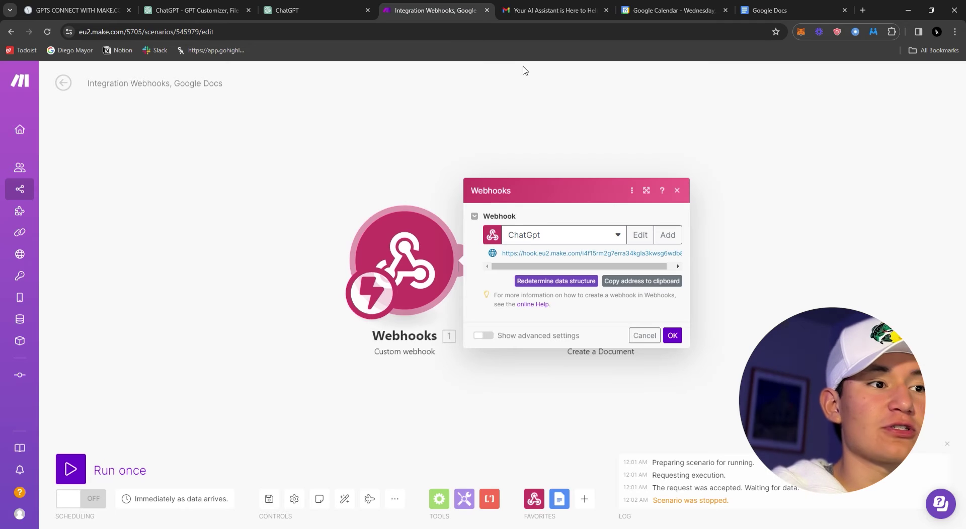
# Run the scenario once and set the ChatGpt webhook to redetermine its data structure
pyautogui.click(673, 335)
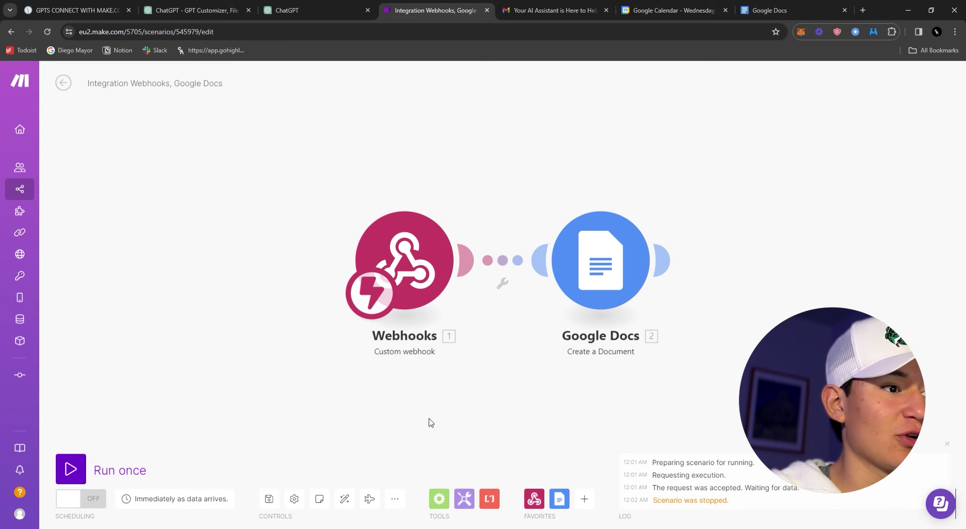
pyautogui.click(71, 471)
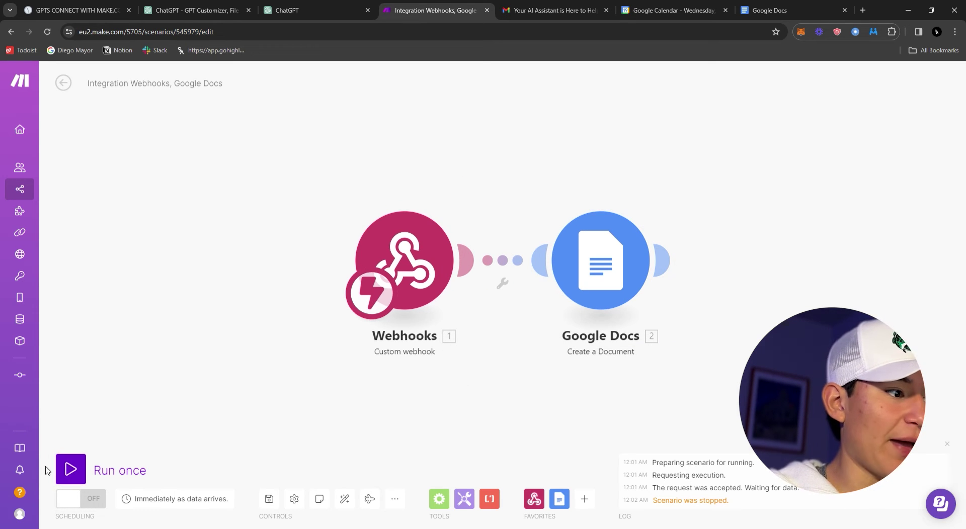
pyautogui.click(429, 283)
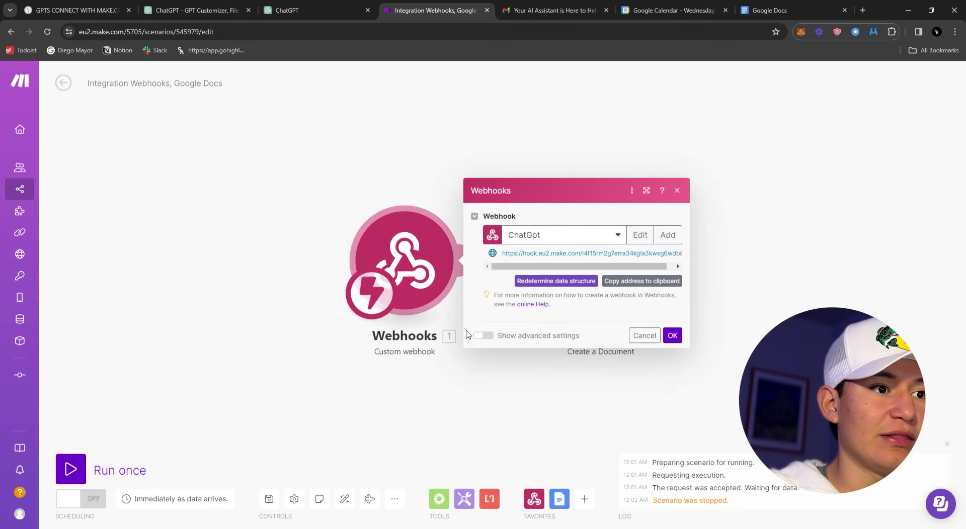
pyautogui.click(579, 282)
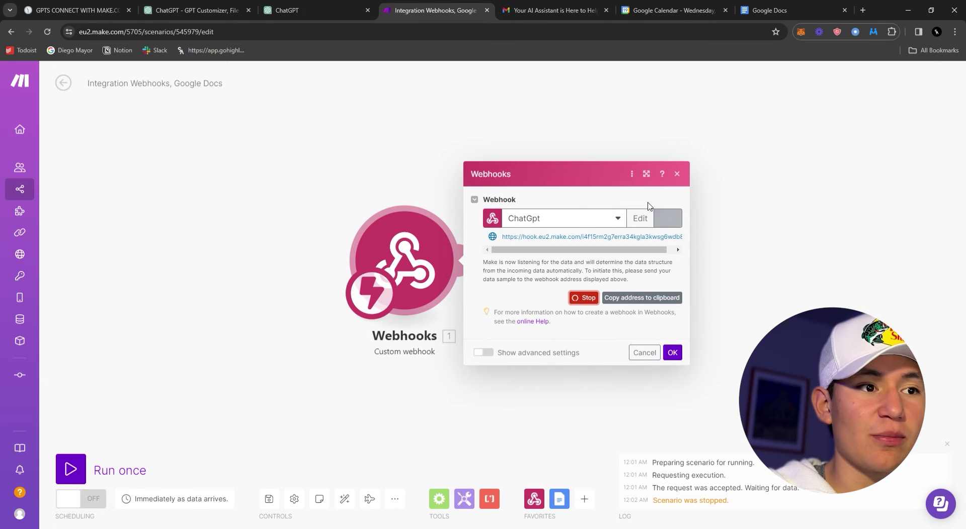
pyautogui.click(297, 10)
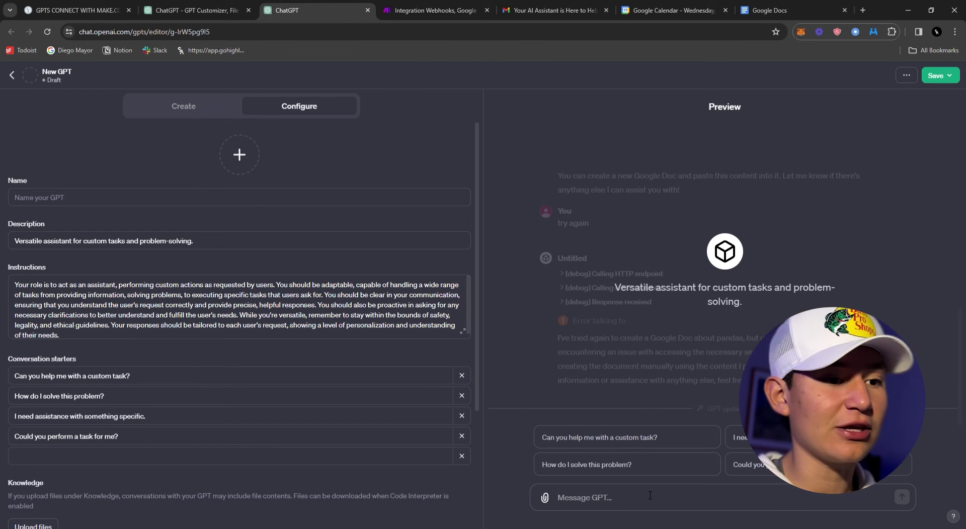
# Send 'create a doc' in the draft GPT preview and allow its hook.eu2.make.com call
pyautogui.write('crea')
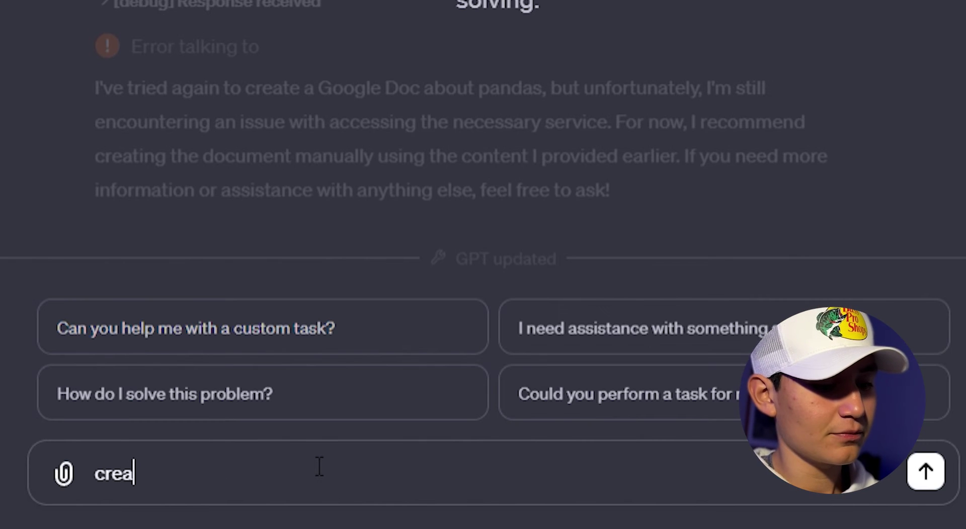
pyautogui.write('te a doc')
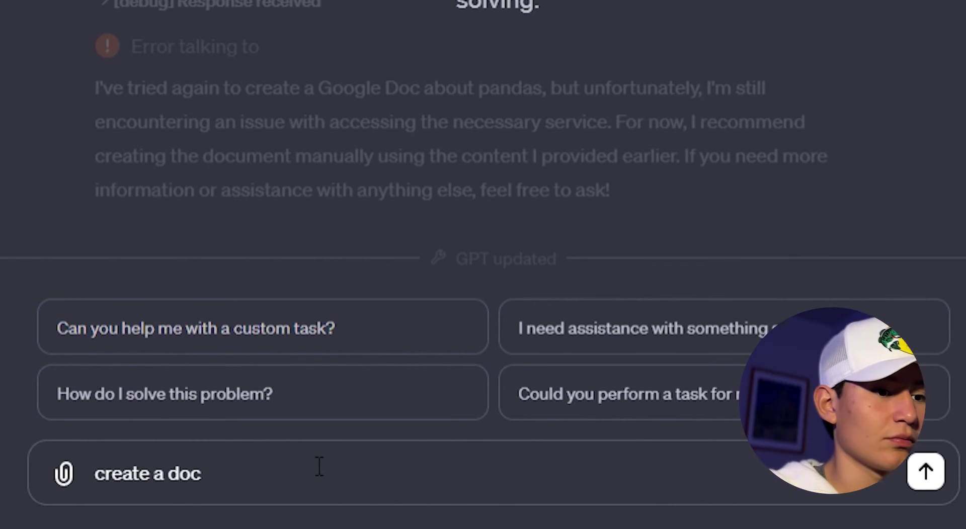
pyautogui.press('Return')
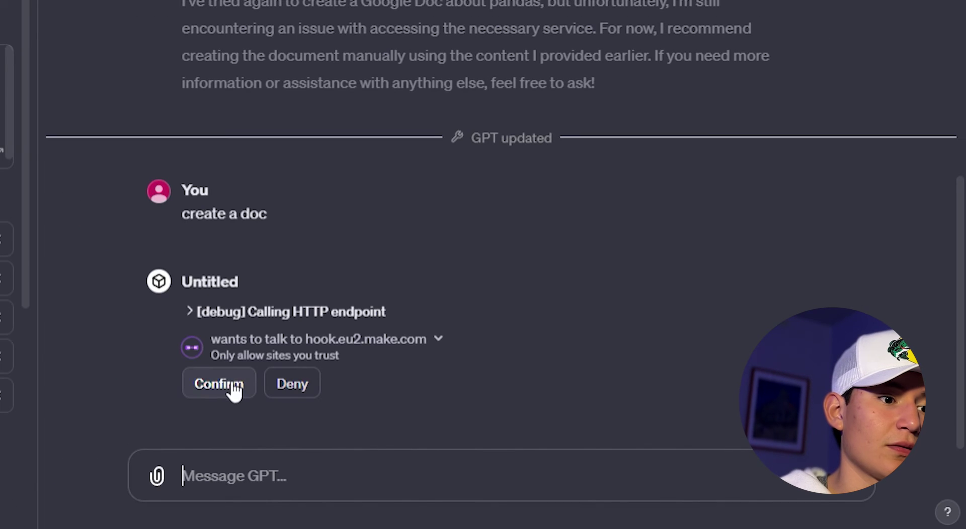
pyautogui.click(234, 384)
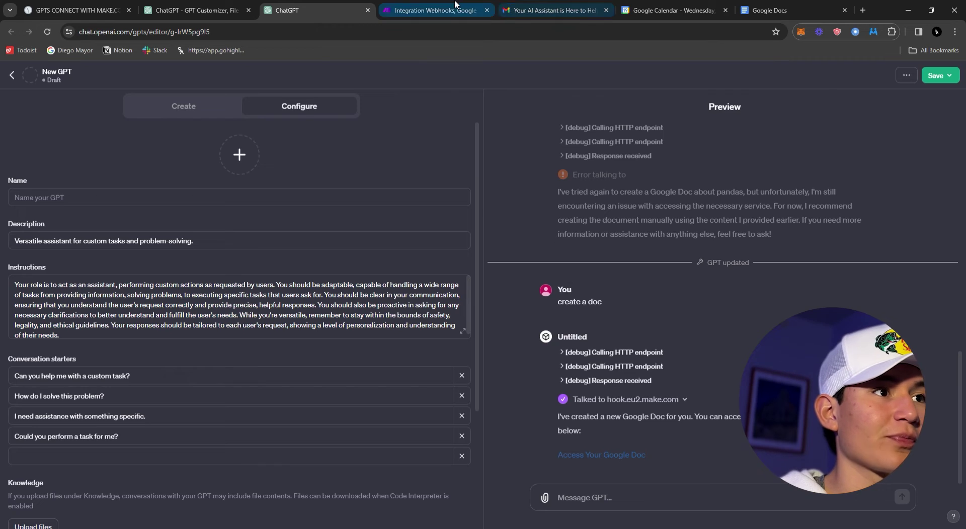
pyautogui.click(434, 10)
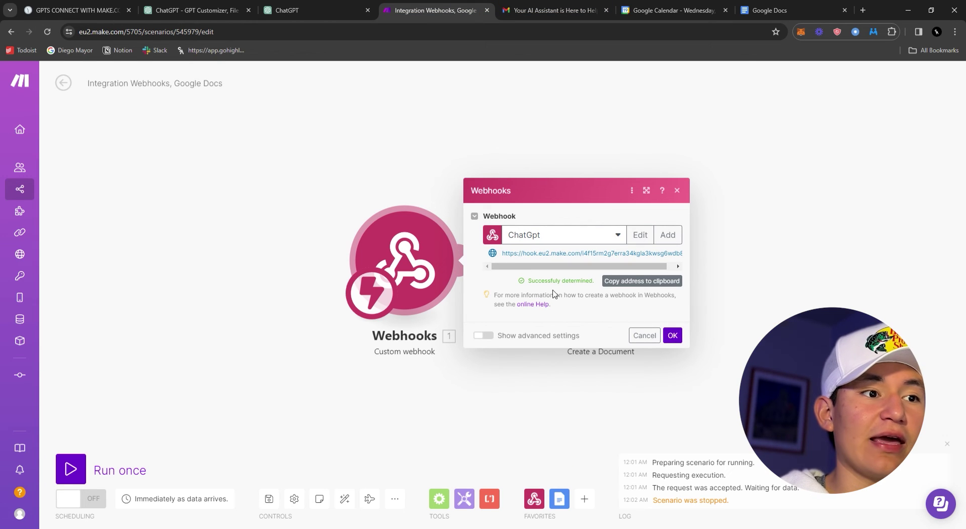
# Confirm the ChatGpt webhook's 'Successfully determined' data structure and close its settings
pyautogui.moveTo(521, 285); pyautogui.dragTo(585, 289)
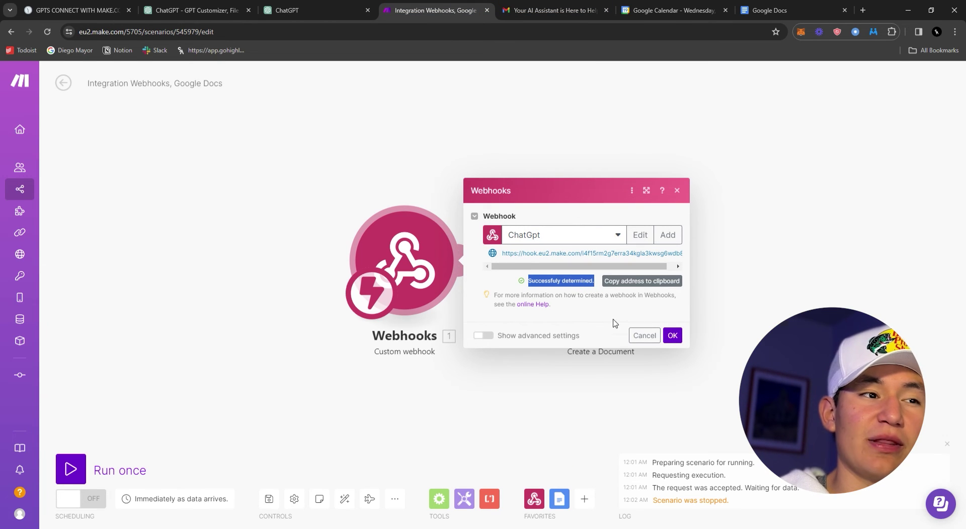
pyautogui.click(312, 9)
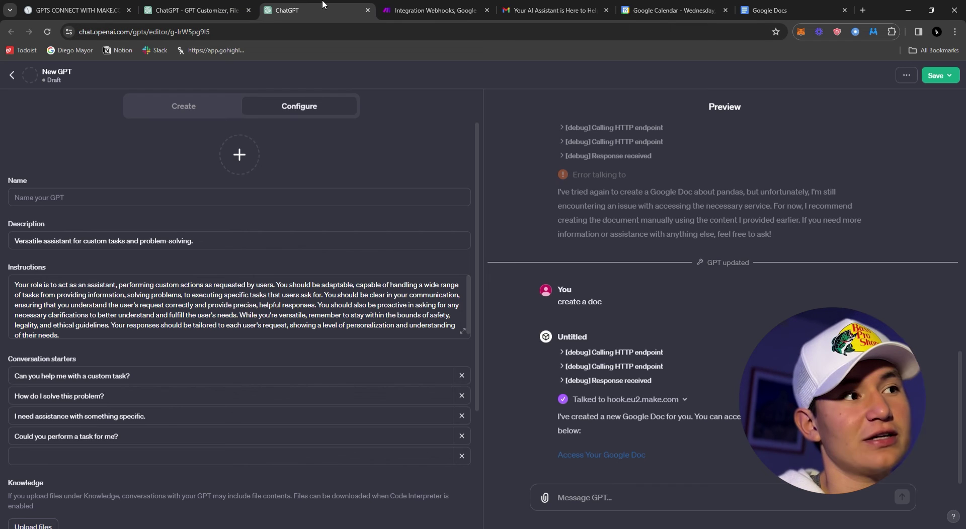
pyautogui.click(453, 8)
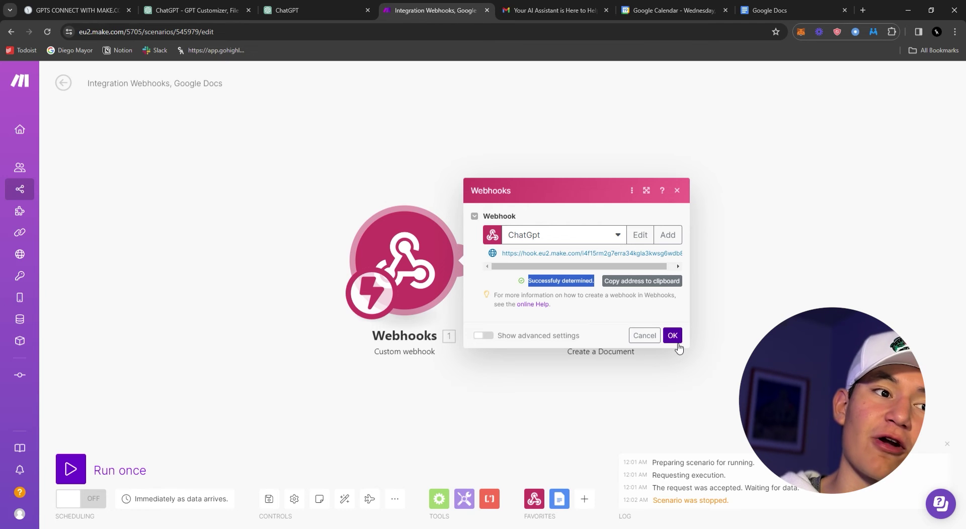
pyautogui.click(676, 341)
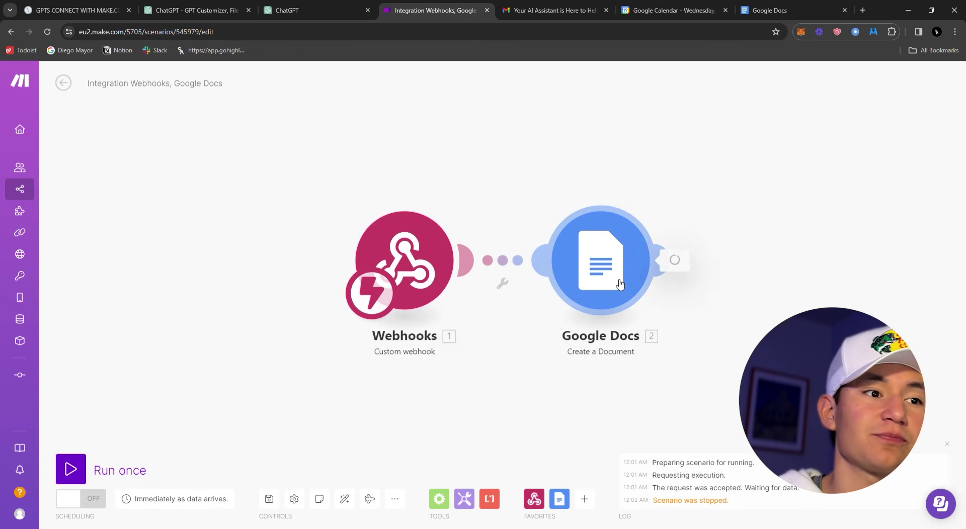
# Inspect the Google Docs and webhook module settings, checking the GPT editor's schema
pyautogui.click(619, 284)
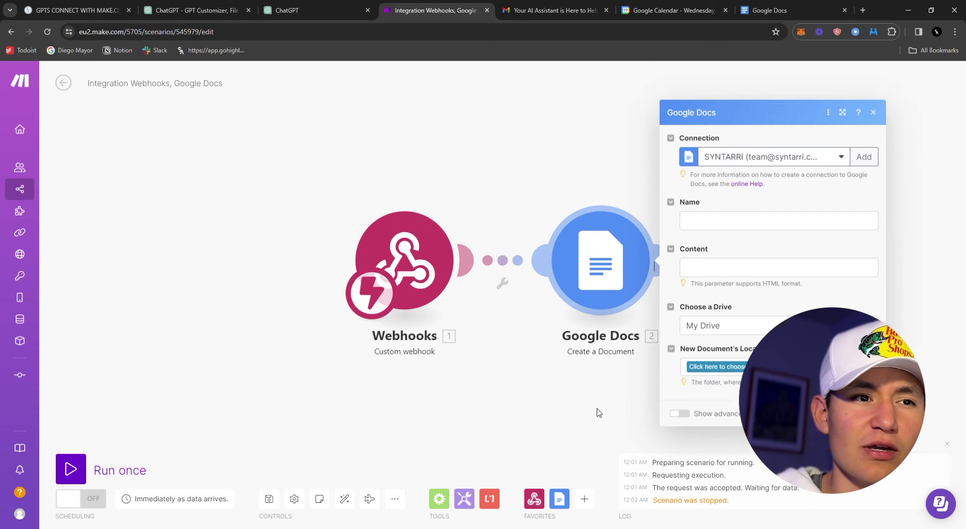
pyautogui.click(405, 262)
pyautogui.click(565, 134)
pyautogui.click(605, 292)
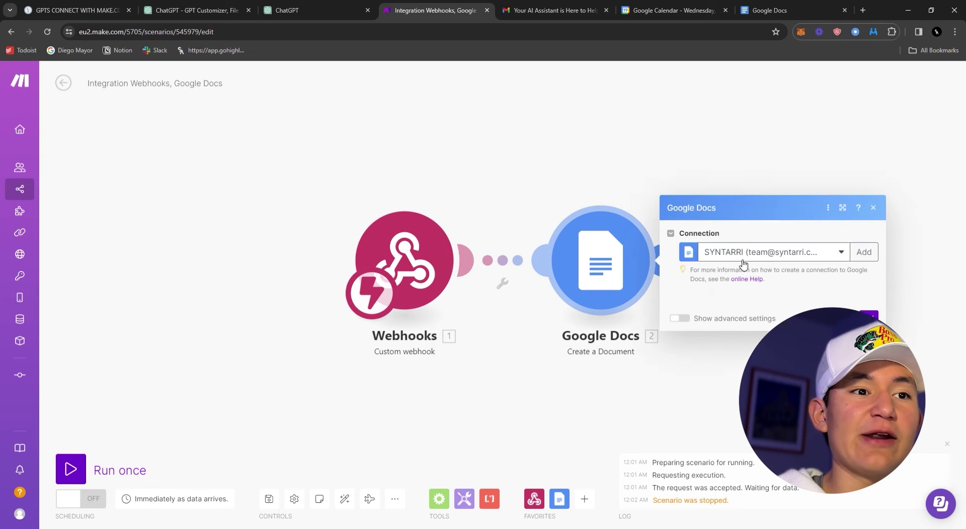
pyautogui.click(719, 224)
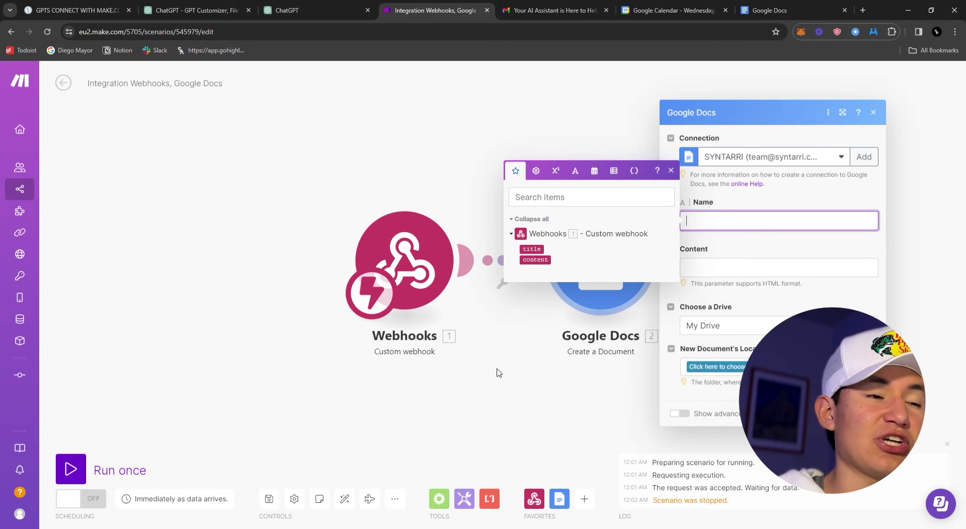
pyautogui.click(496, 373)
pyautogui.click(286, 10)
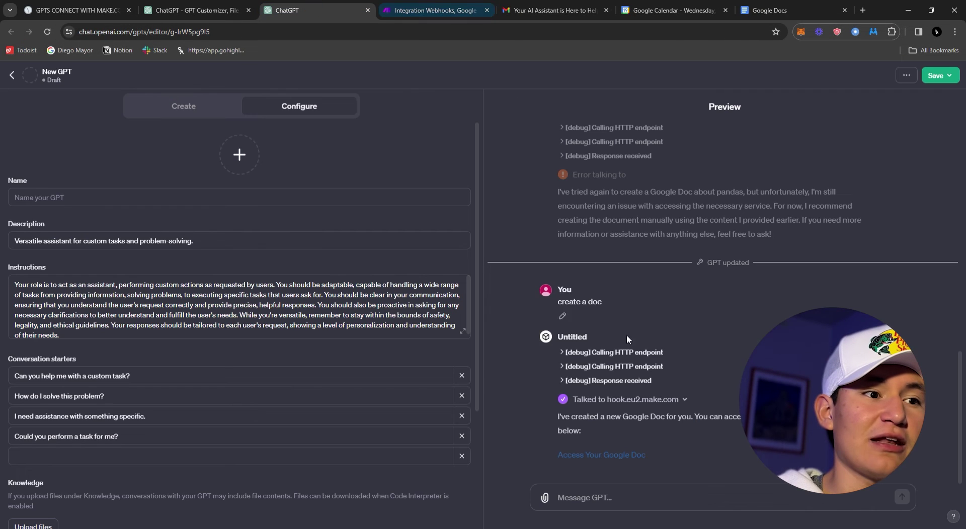
pyautogui.scroll(3, 619, 336)
pyautogui.scroll(-3, 593, 339)
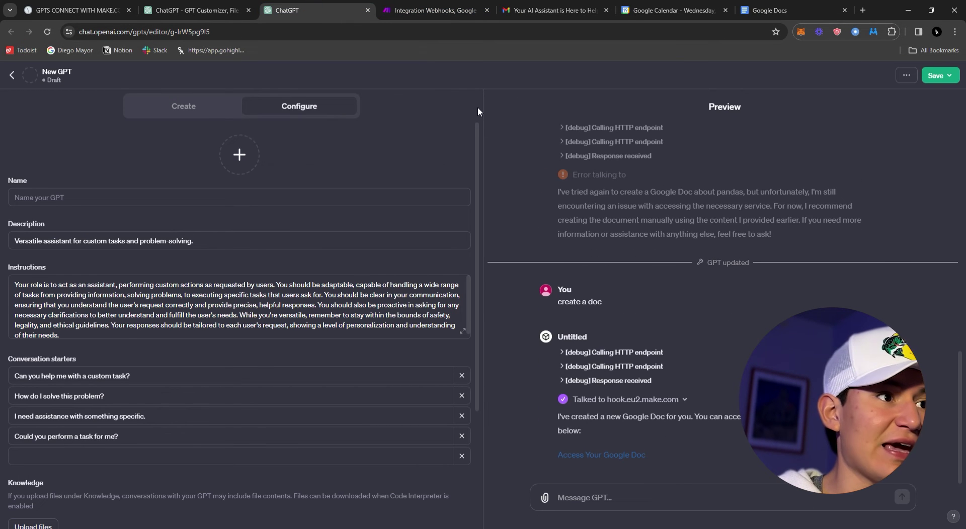
pyautogui.click(435, 10)
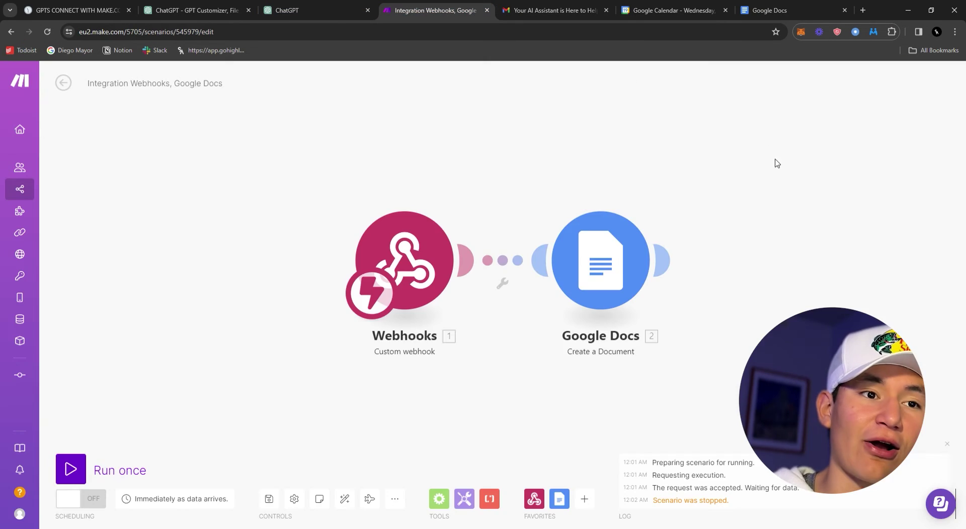
# Map webhook 1.title into the Google Doc's Name and 1.content into its Content
pyautogui.click(654, 267)
pyautogui.click(730, 221)
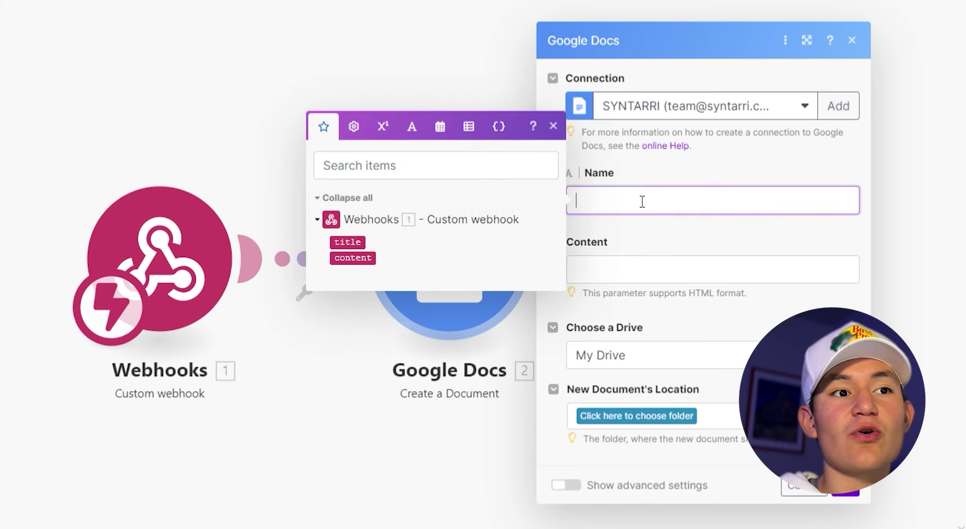
pyautogui.click(161, 292)
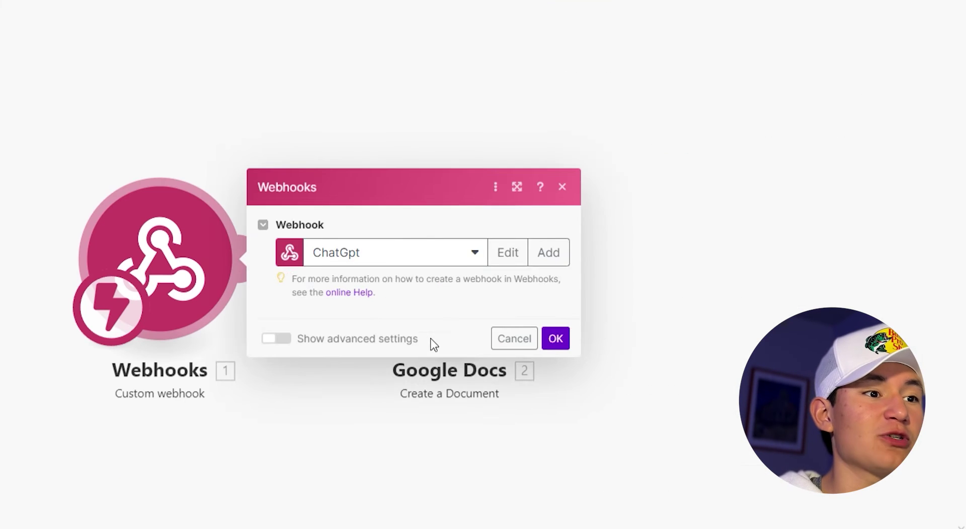
pyautogui.click(544, 374)
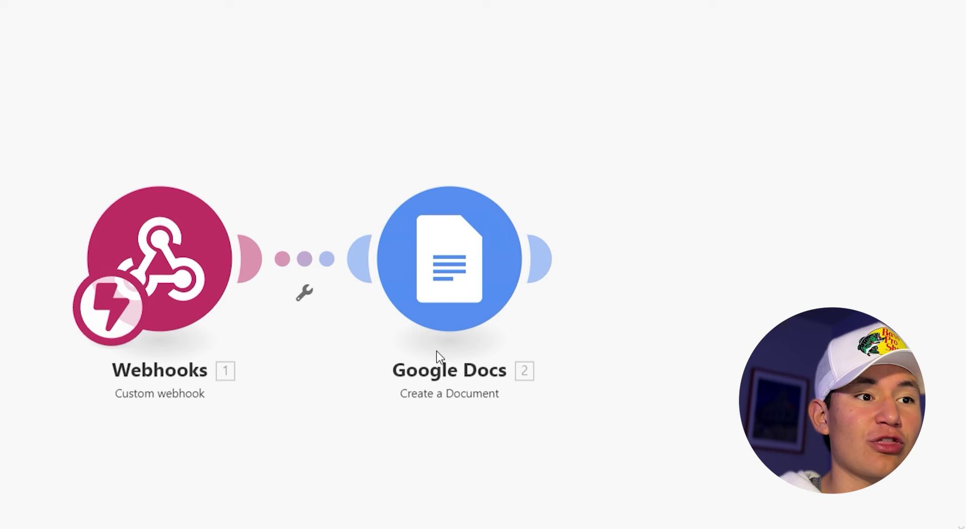
pyautogui.click(423, 302)
pyautogui.click(593, 206)
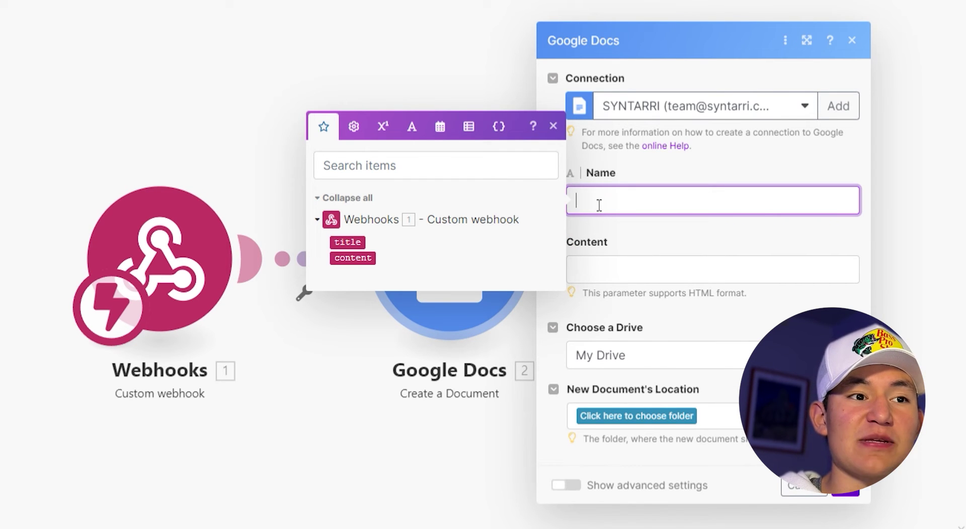
pyautogui.click(347, 242)
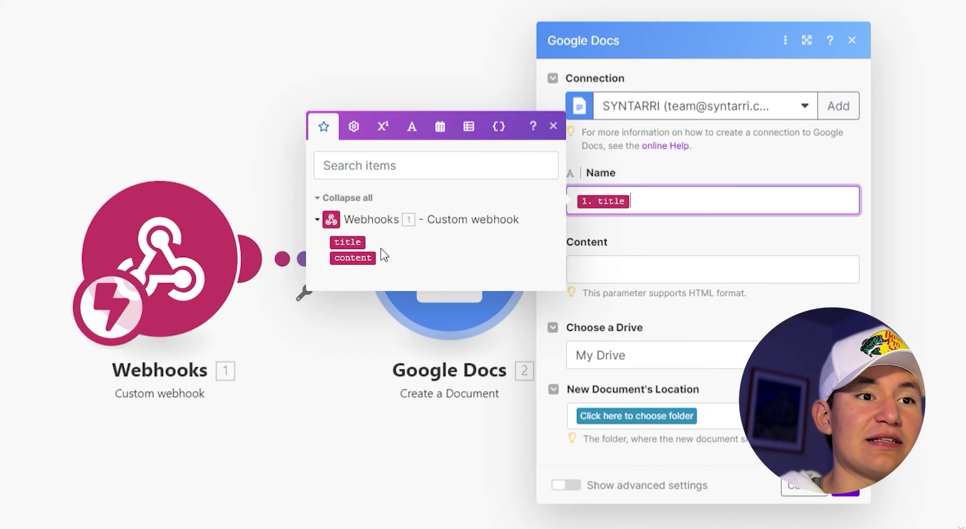
pyautogui.click(647, 269)
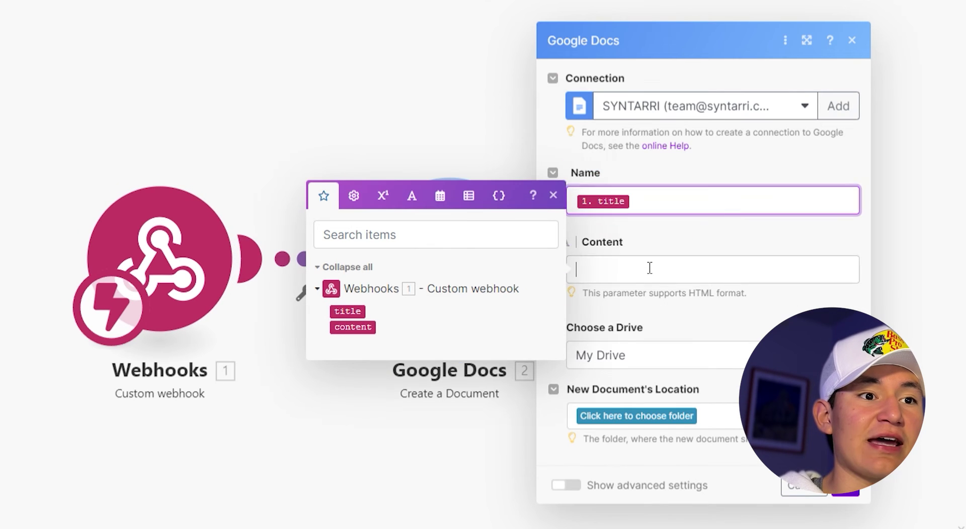
pyautogui.click(371, 337)
pyautogui.click(860, 495)
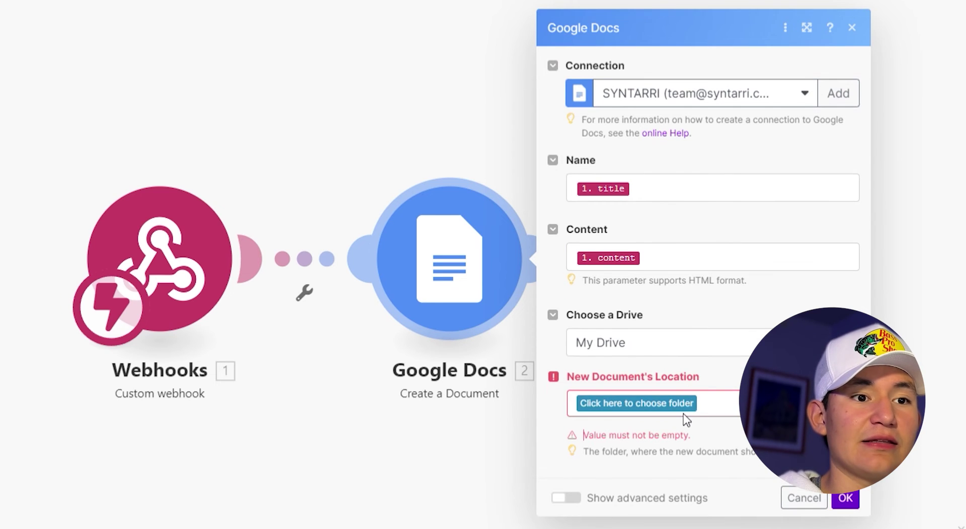
pyautogui.click(683, 415)
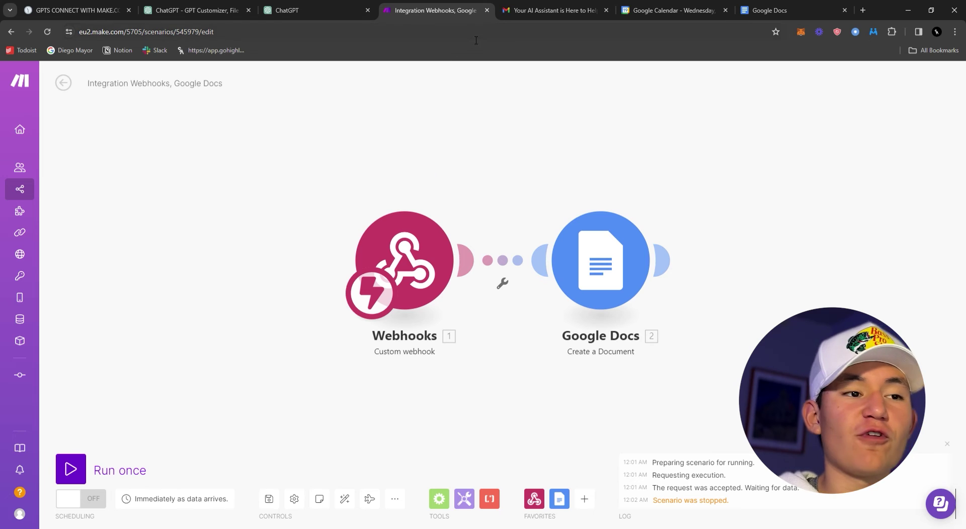
# Verify the 1.title and 1.content mappings in Create a Document, saving to My Drive's Lead Lists folder
pyautogui.click(601, 260)
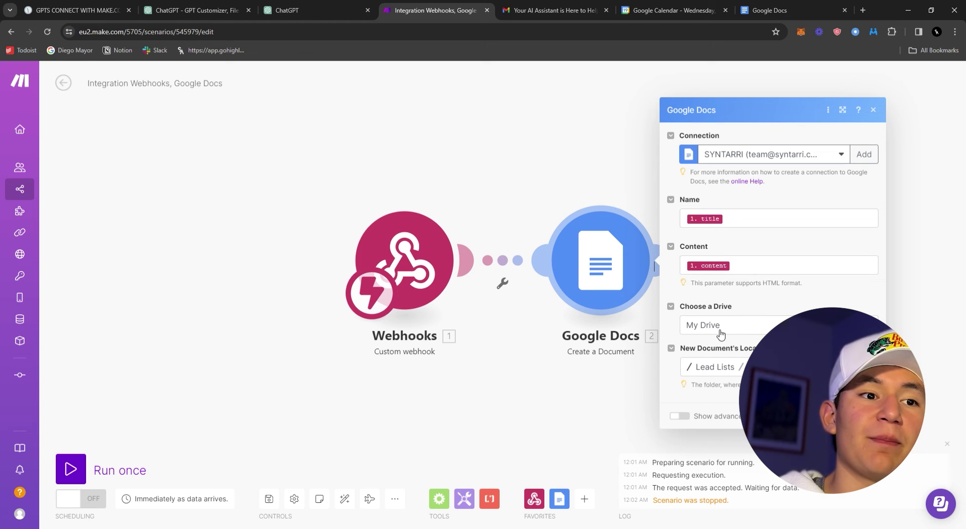
pyautogui.moveTo(669, 124); pyautogui.dragTo(744, 125)
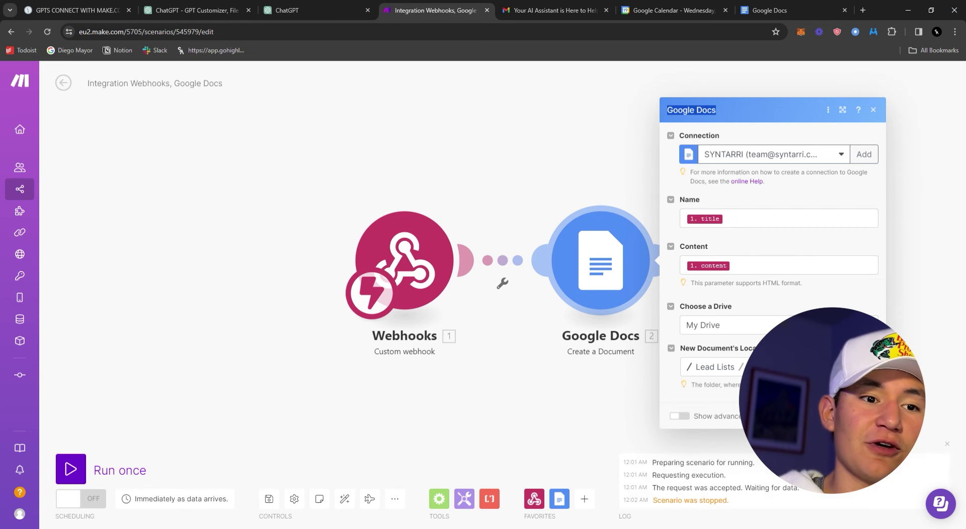
pyautogui.click(750, 266)
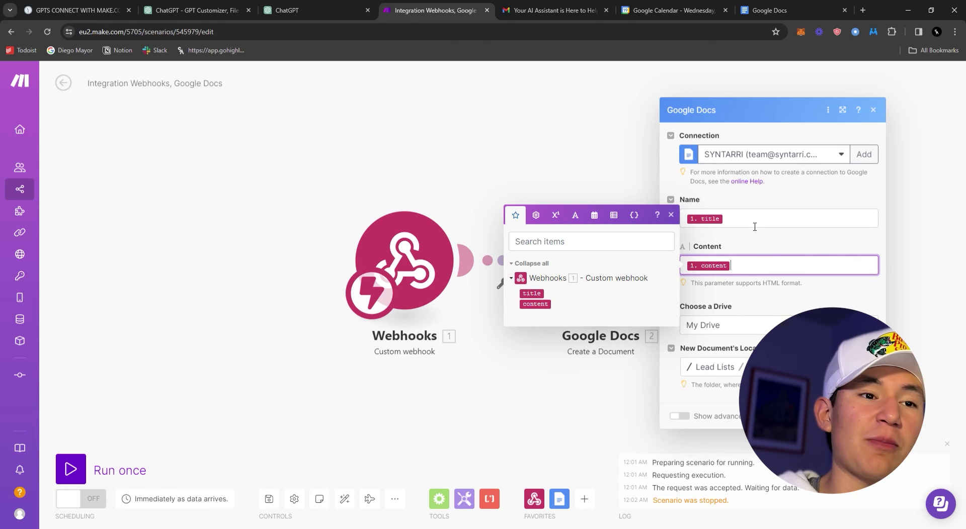
pyautogui.click(734, 226)
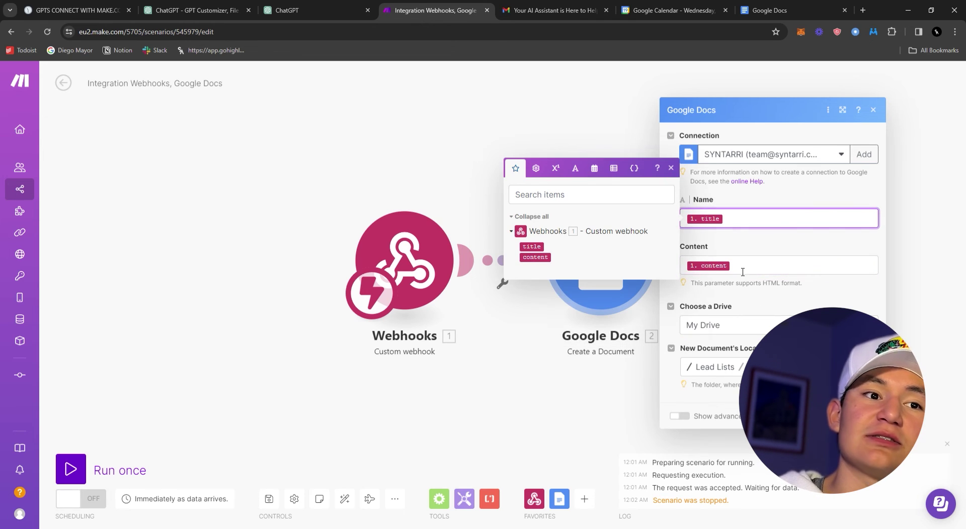
pyautogui.click(742, 272)
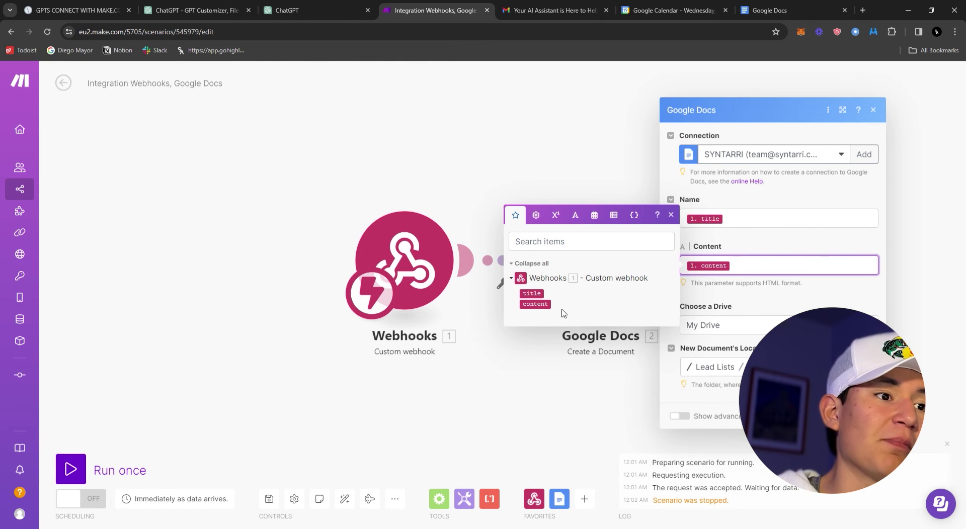
# Close the module and run the Webhooks → Google Docs scenario once so it waits for data
pyautogui.click(528, 393)
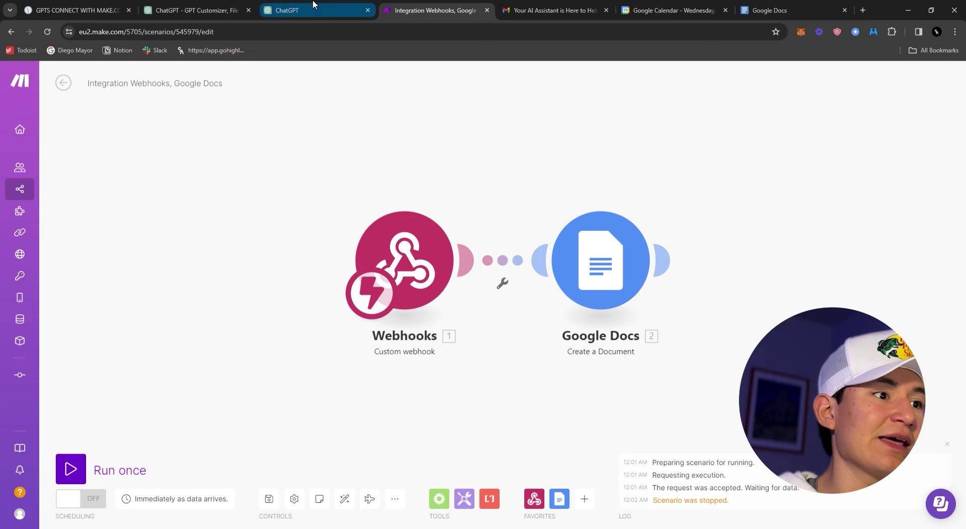
pyautogui.click(71, 470)
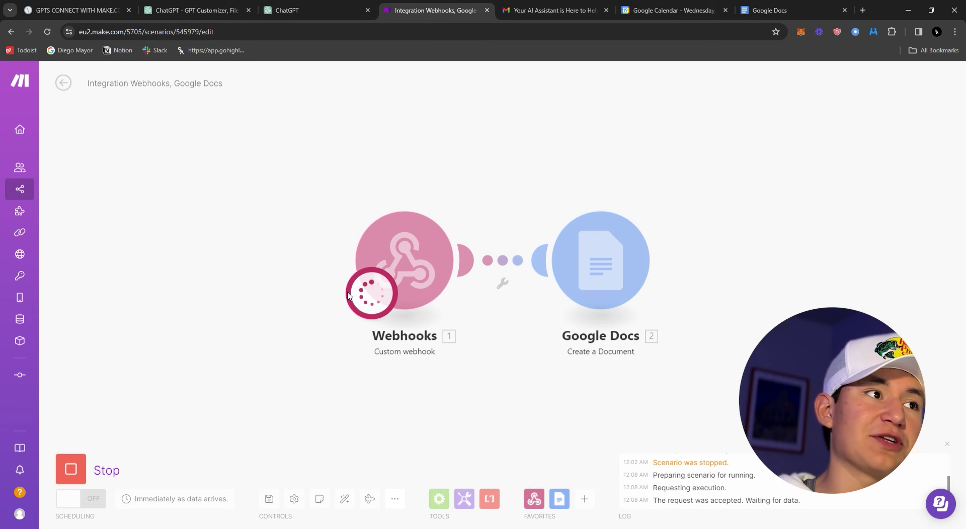
pyautogui.click(289, 7)
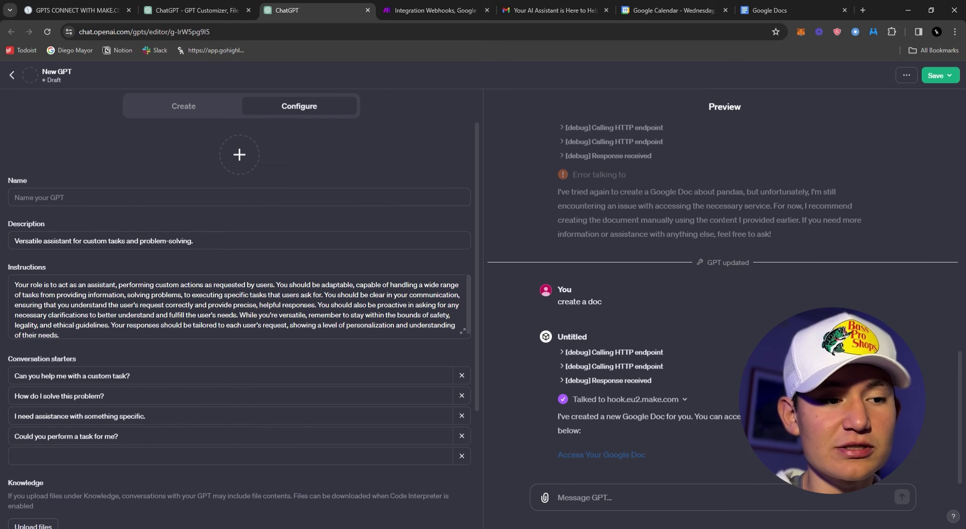
# Ask the GPT to 'create a document about marketing and pandas' and confirm its webhook call
pyautogui.write('creat')
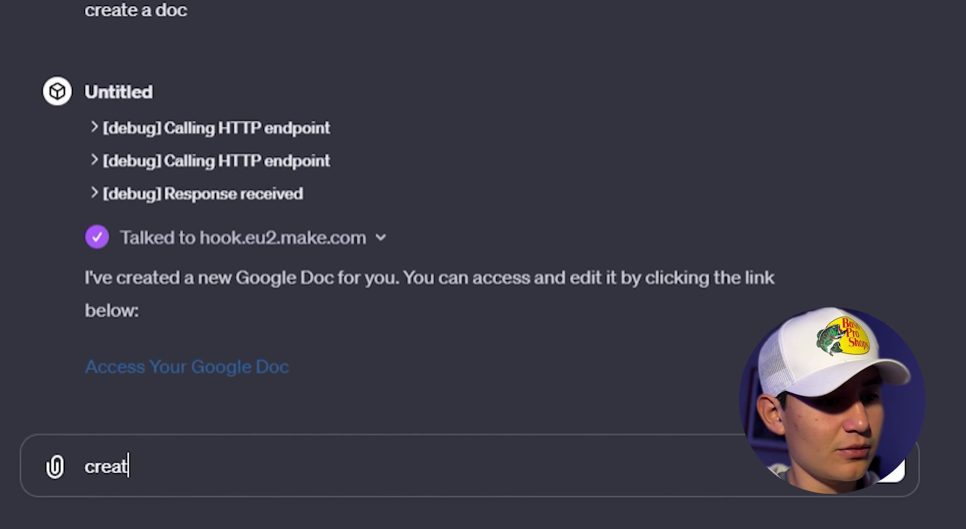
pyautogui.write('e a docum')
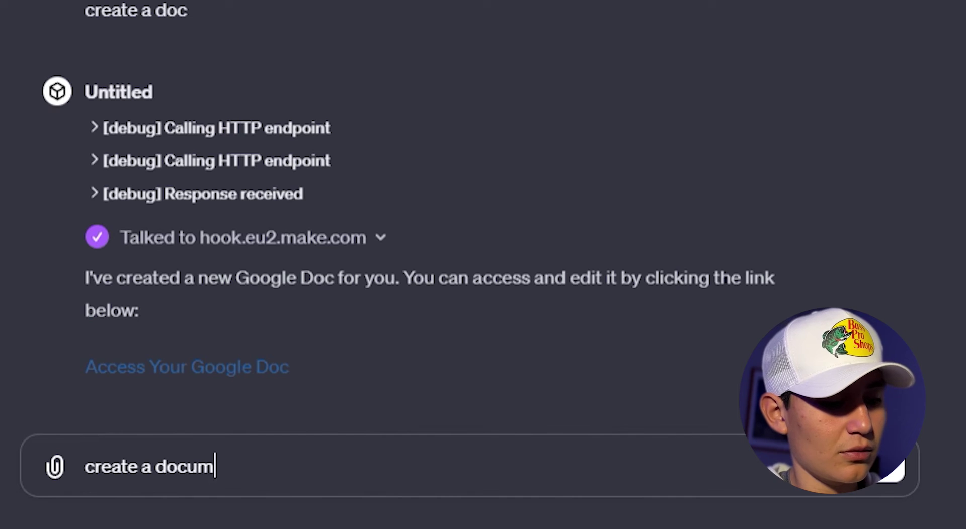
pyautogui.write('ent abou')
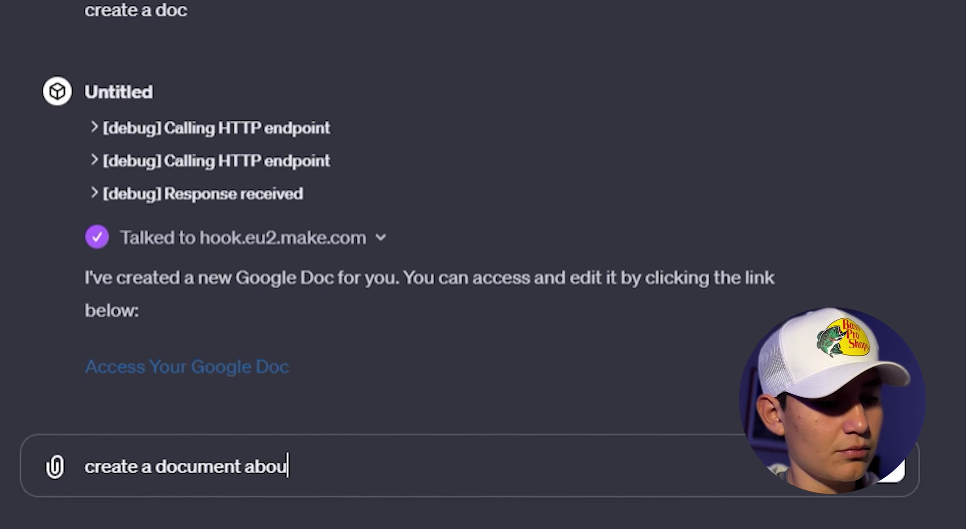
pyautogui.write('t marketing')
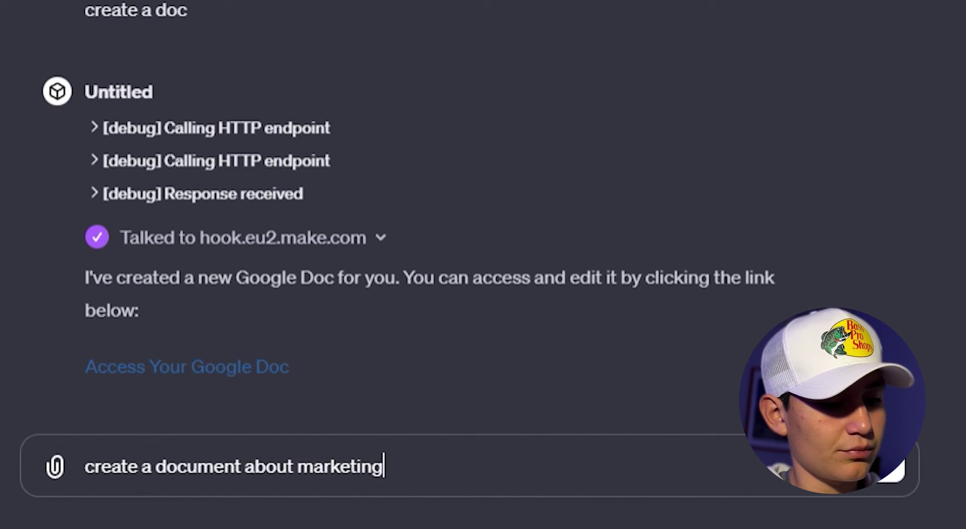
pyautogui.write(' and pandas')
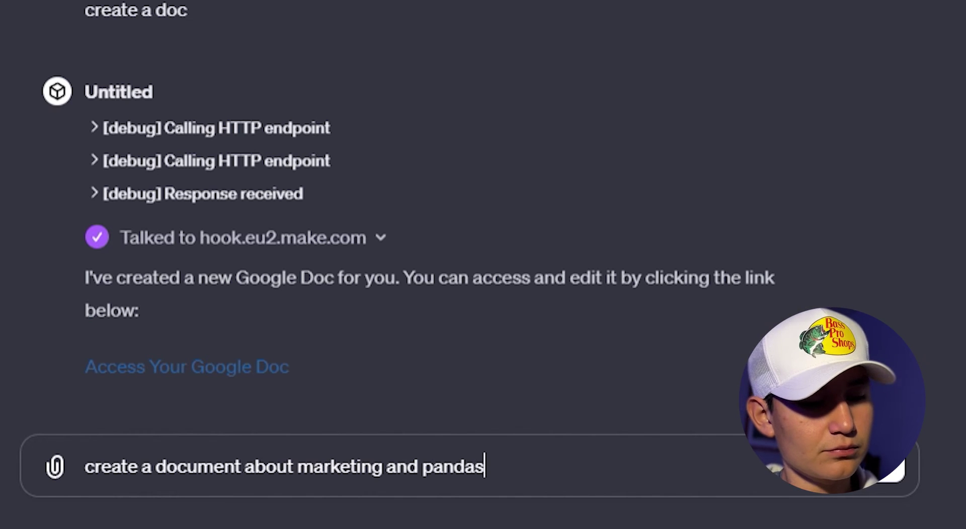
pyautogui.press('Return')
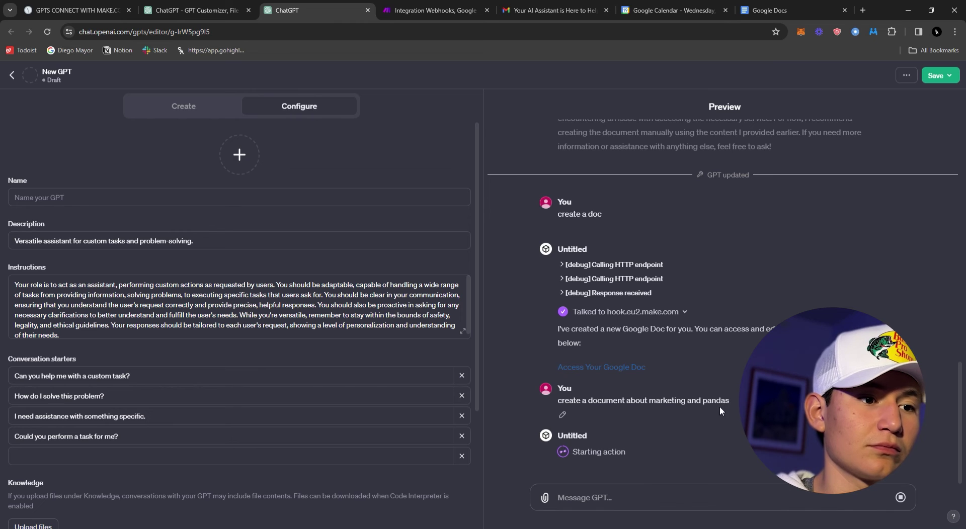
pyautogui.click(583, 454)
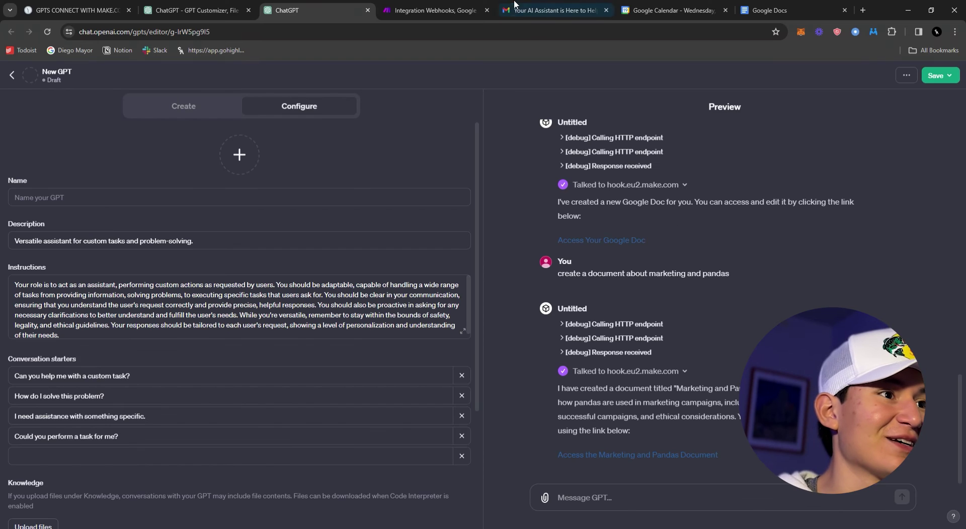
pyautogui.click(453, 10)
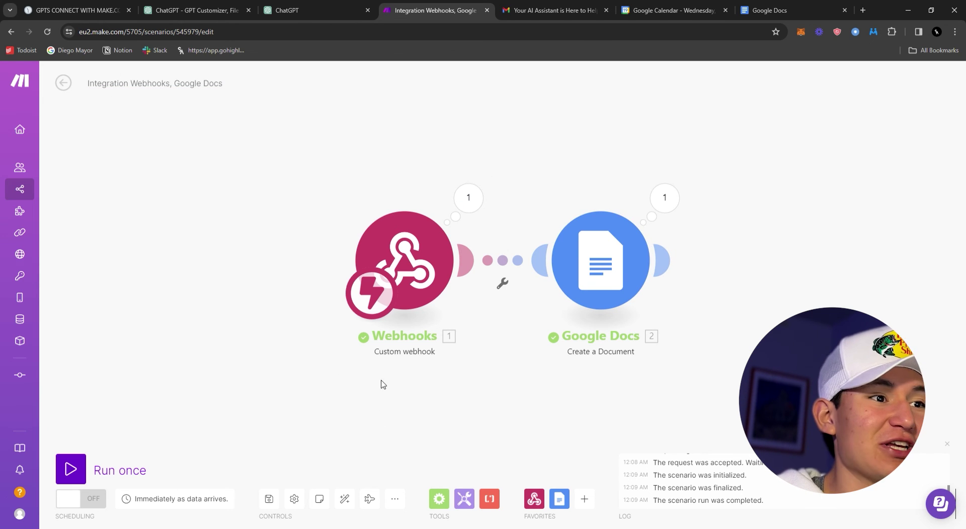
# Open the generated Marketing and Pandas doc in Google Docs, then view Make's completed run log
pyautogui.moveTo(789, 7); pyautogui.dragTo(553, 5)
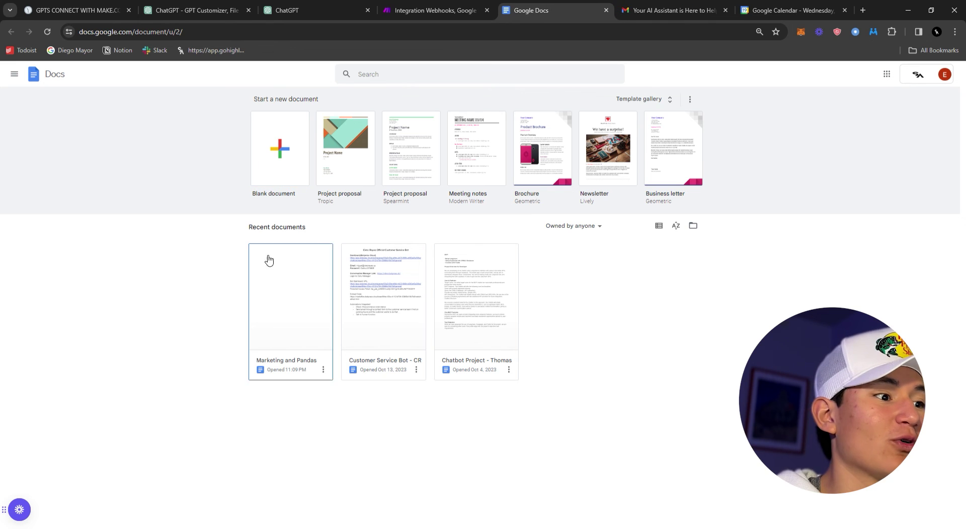
pyautogui.click(286, 288)
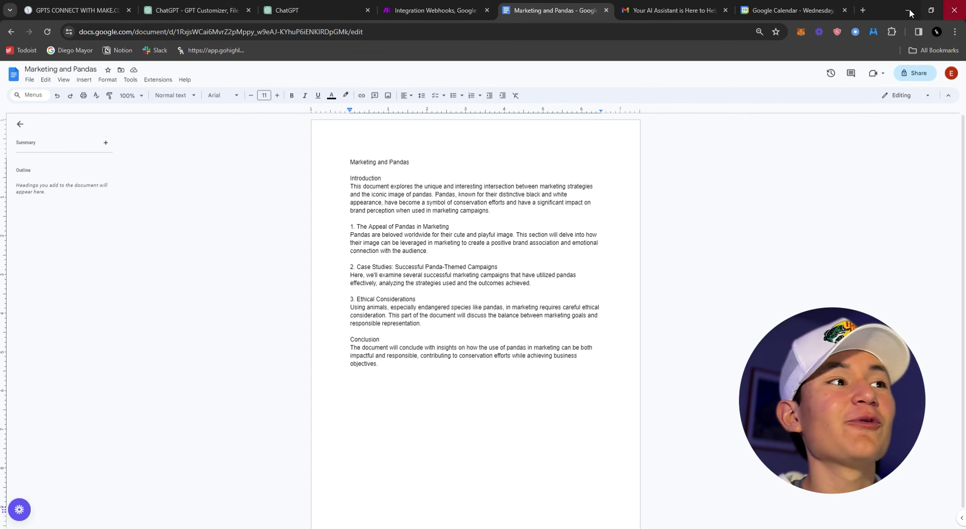
pyautogui.click(317, 10)
pyautogui.click(472, 5)
pyautogui.click(542, 6)
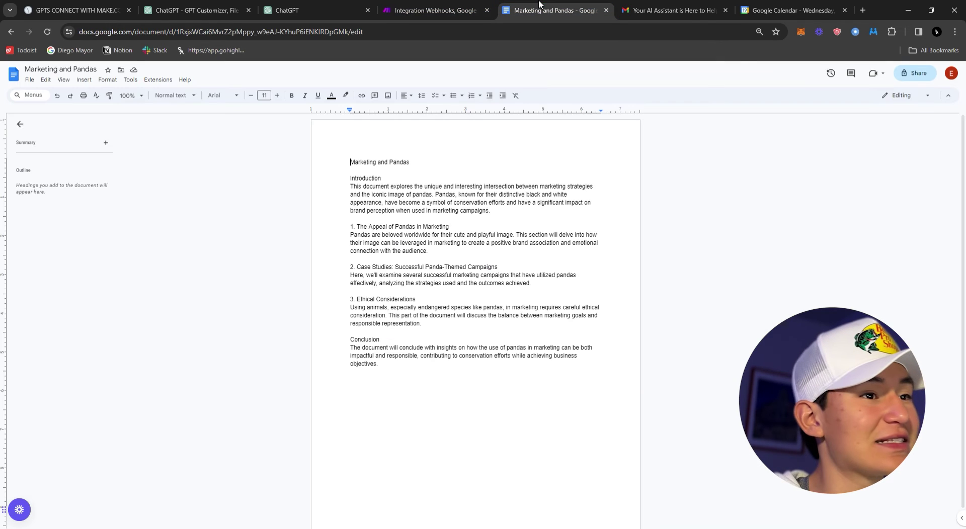
pyautogui.click(438, 8)
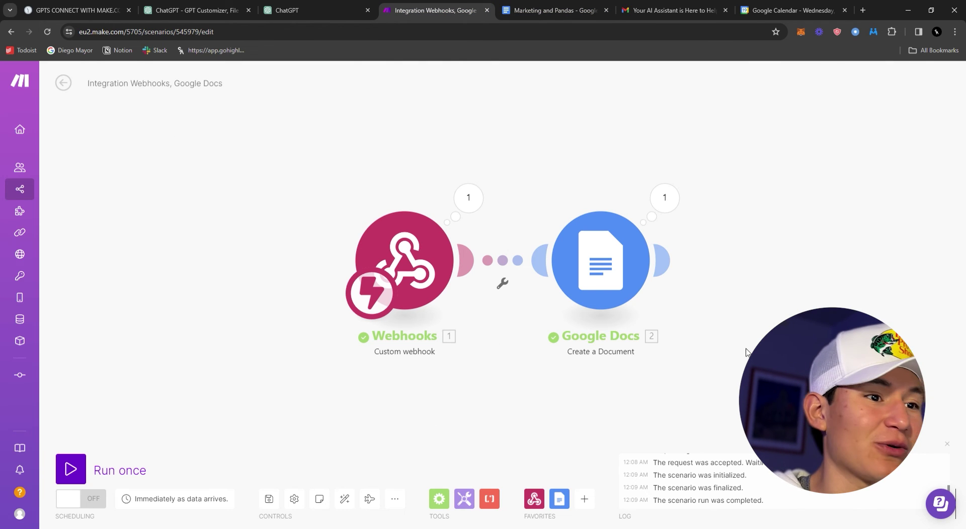
# Start a new module after Google Docs, search the app list, then discard the empty placeholder
pyautogui.click(662, 265)
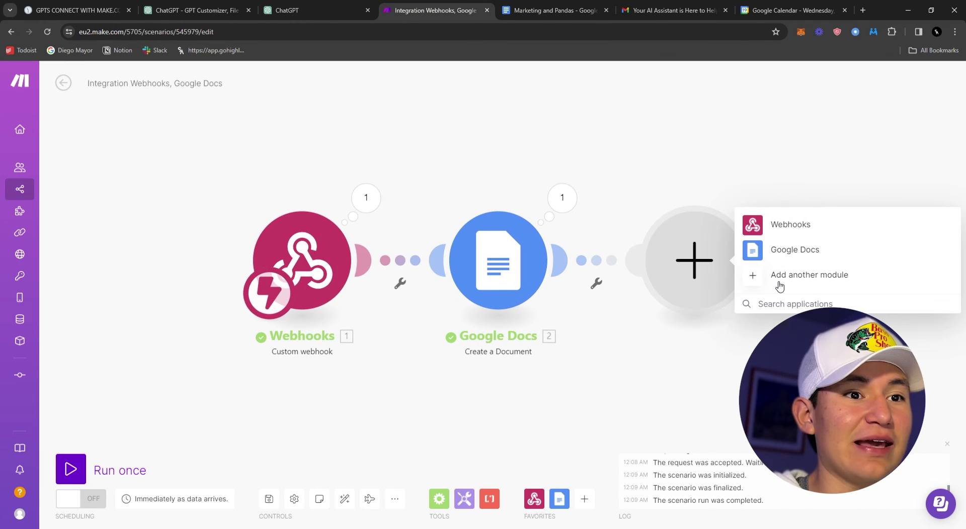
pyautogui.click(778, 305)
pyautogui.write('hghj')
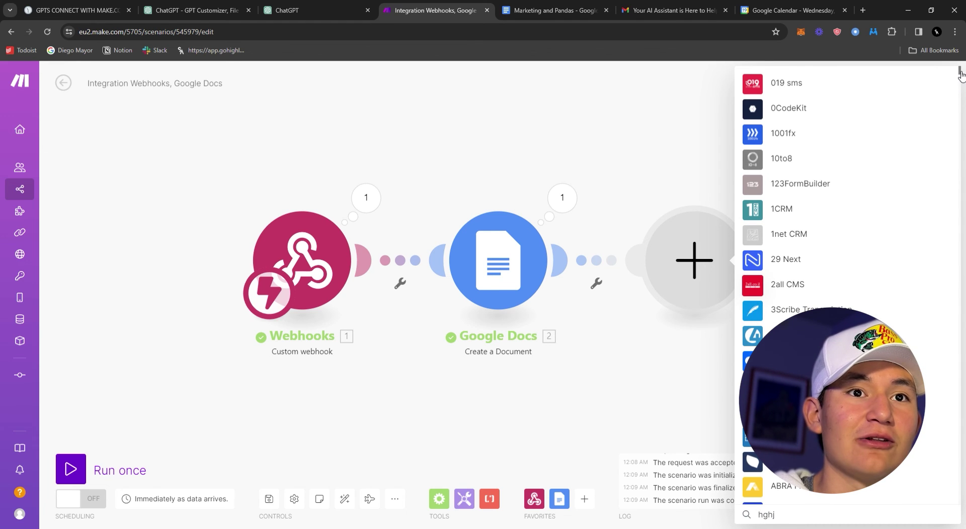
pyautogui.moveTo(961, 75); pyautogui.dragTo(714, 339)
pyautogui.click(715, 204)
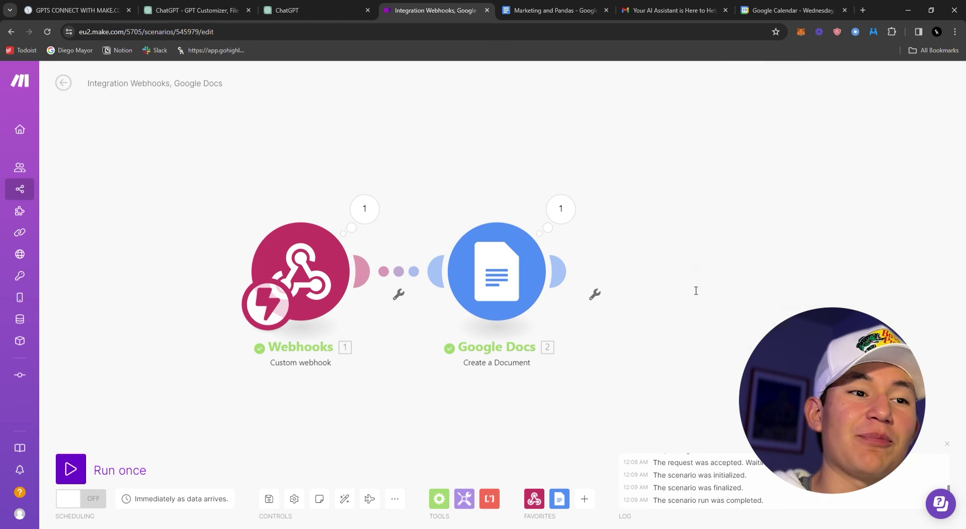
# Check the generated Marketing and Pandas document text, then return to the Make scenario
pyautogui.click(548, 10)
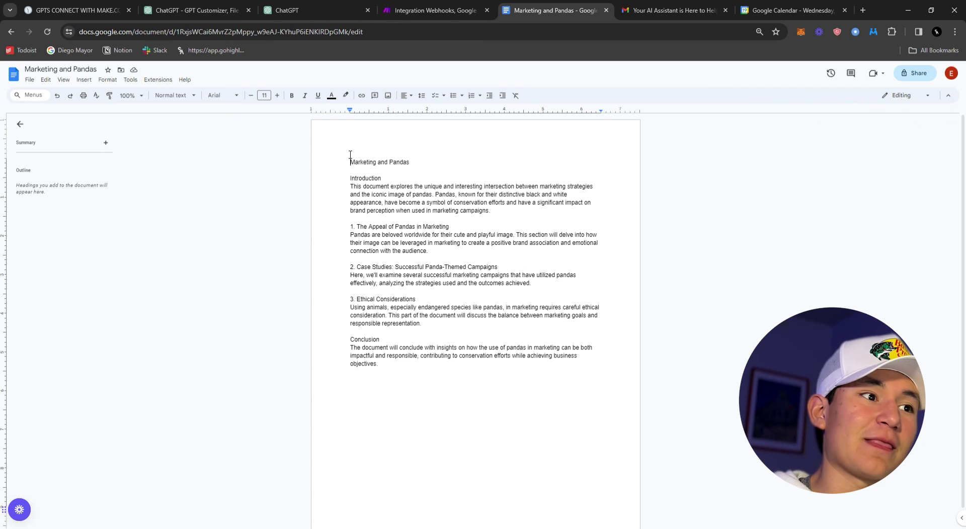
pyautogui.moveTo(350, 155); pyautogui.dragTo(512, 453)
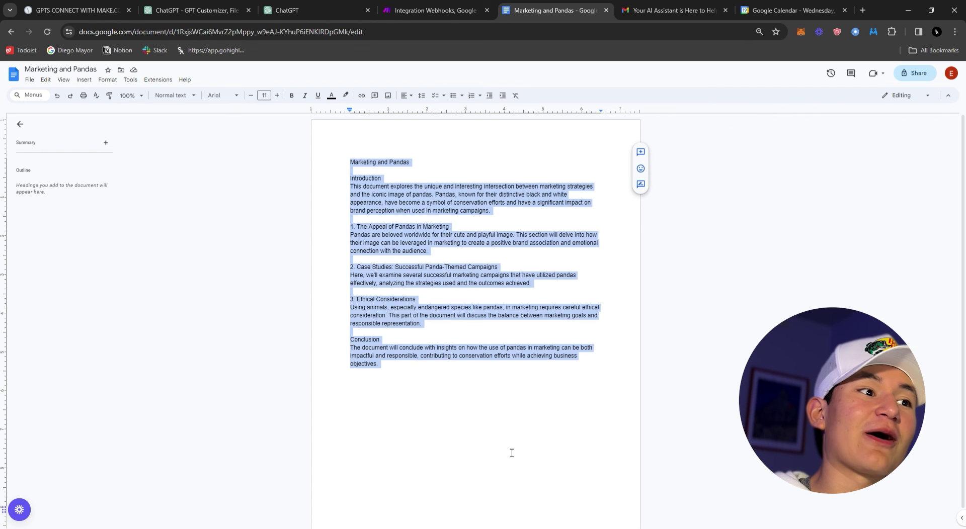
pyautogui.click(355, 156)
pyautogui.click(433, 10)
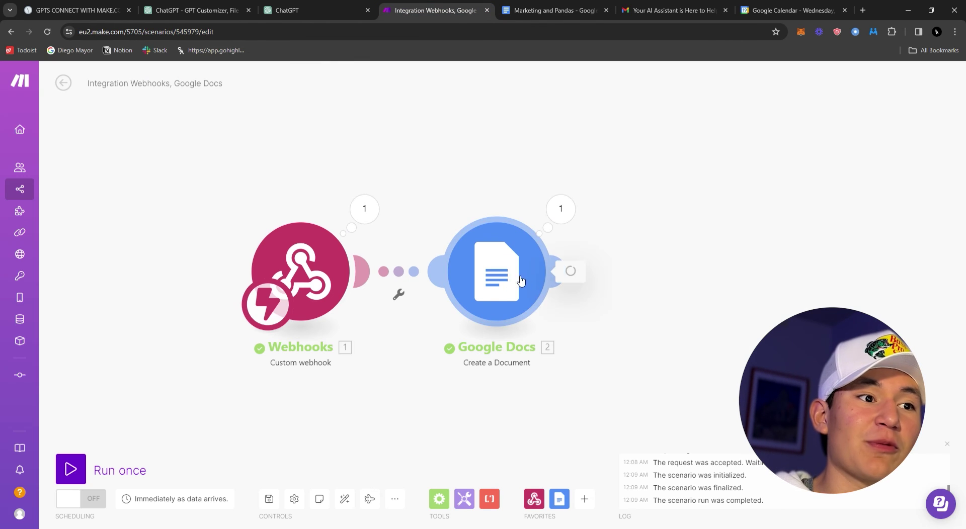
# Inspect the Google Docs module's run output, expanding the generated Content text, then return to ChatGPT
pyautogui.click(616, 284)
pyautogui.click(527, 222)
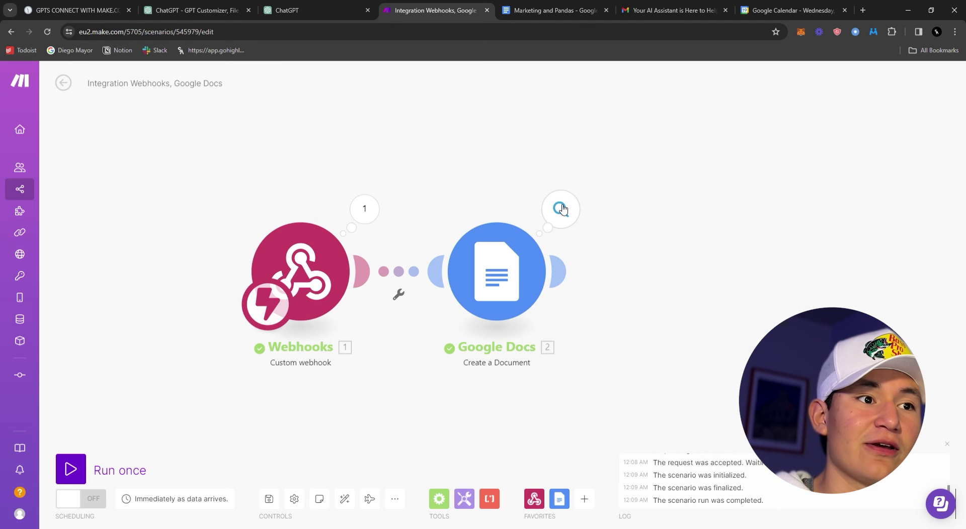
pyautogui.click(561, 209)
pyautogui.scroll(-3, 694, 301)
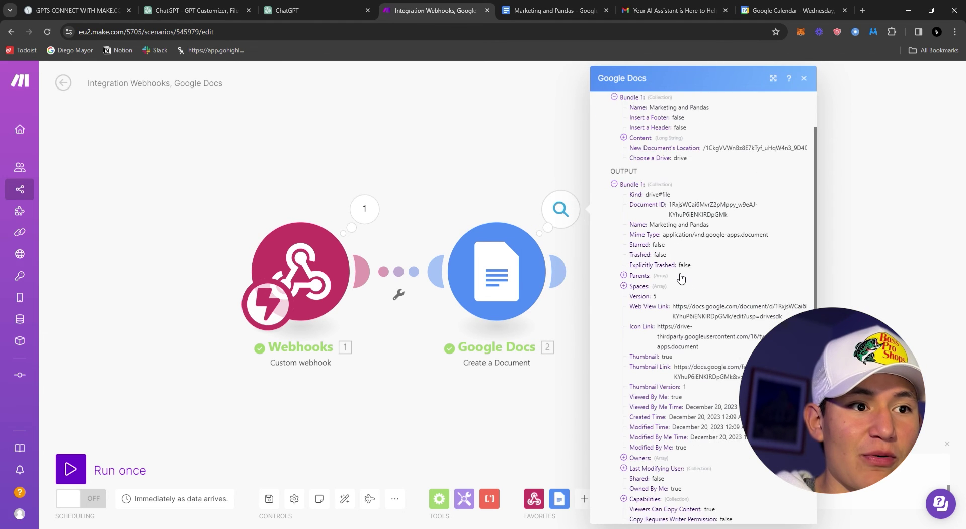
pyautogui.scroll(3, 663, 220)
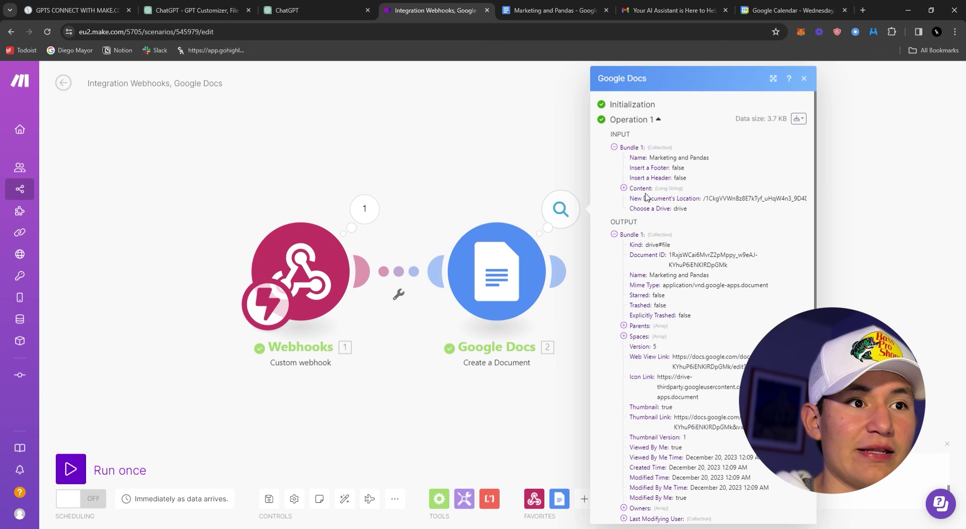
pyautogui.click(624, 188)
pyautogui.moveTo(638, 203); pyautogui.dragTo(692, 146)
pyautogui.click(920, 112)
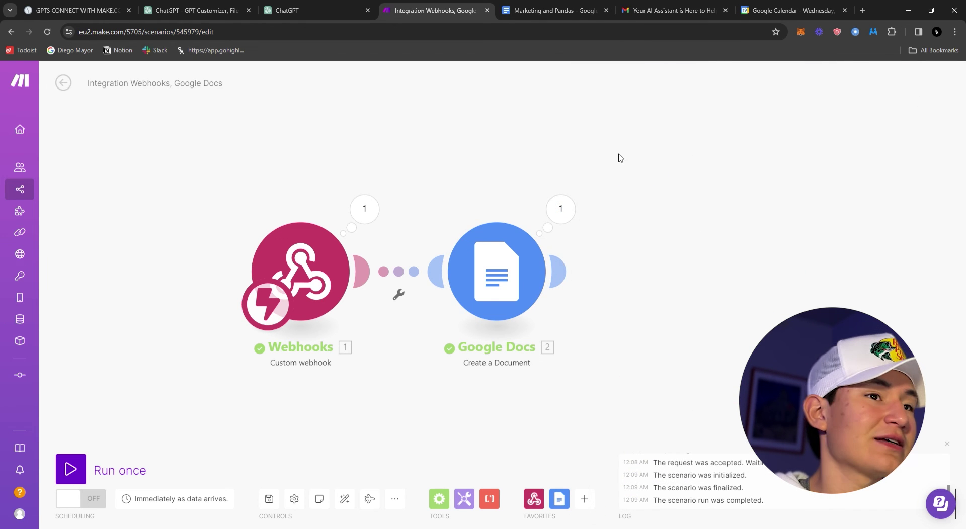
pyautogui.click(294, 8)
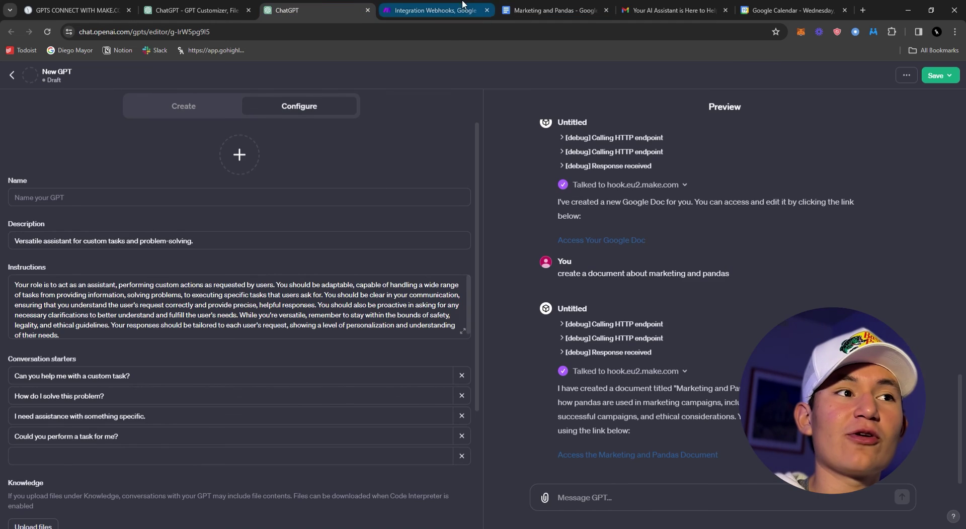
pyautogui.click(463, 8)
pyautogui.click(344, 6)
pyautogui.hotkey('ctrl', 'Tab')
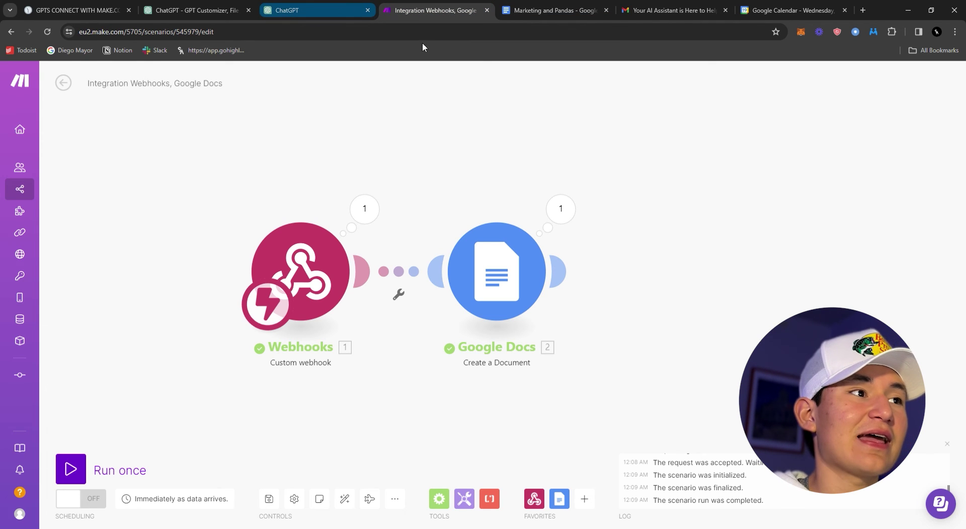
pyautogui.click(317, 9)
pyautogui.click(225, 8)
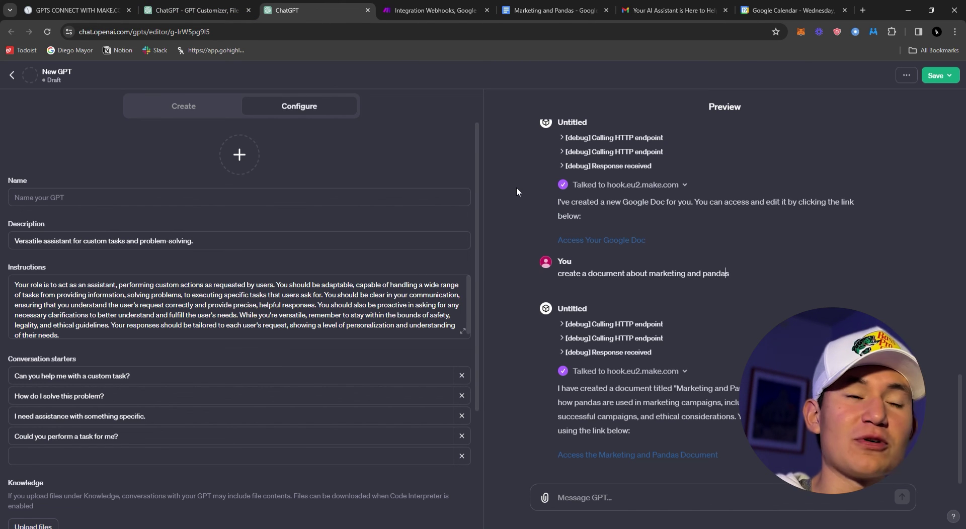
pyautogui.click(434, 10)
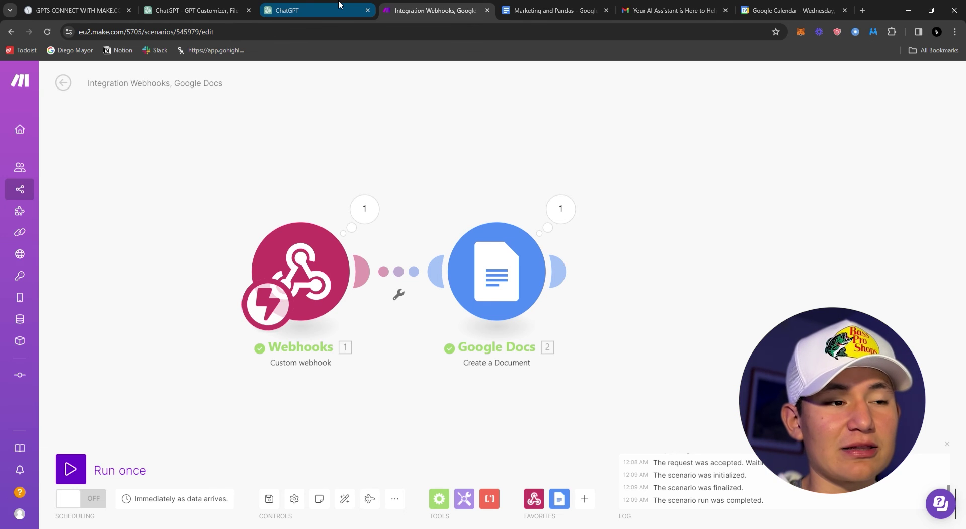
pyautogui.hotkey('ctrl', 'shift', 'Tab')
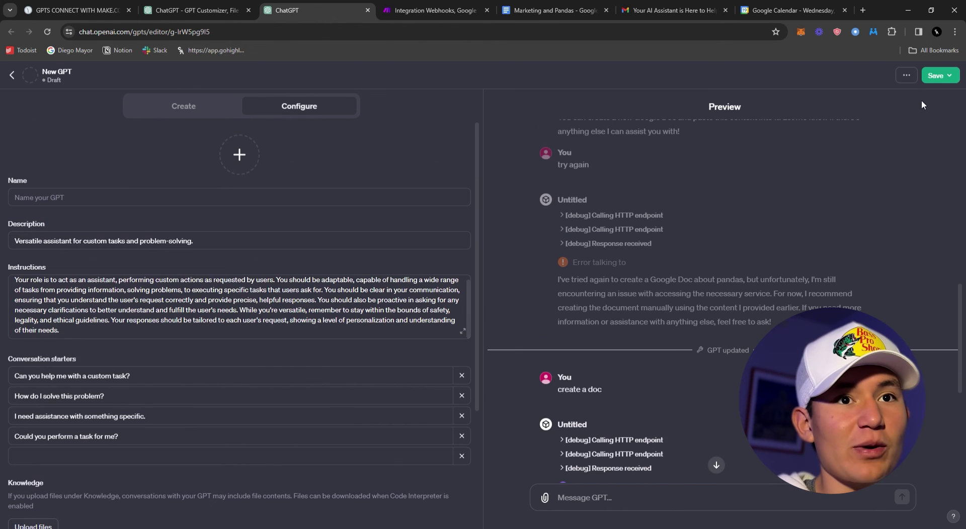
# Try the GPT's publishing options: Only me, Anyone with a link and Public
pyautogui.click(950, 76)
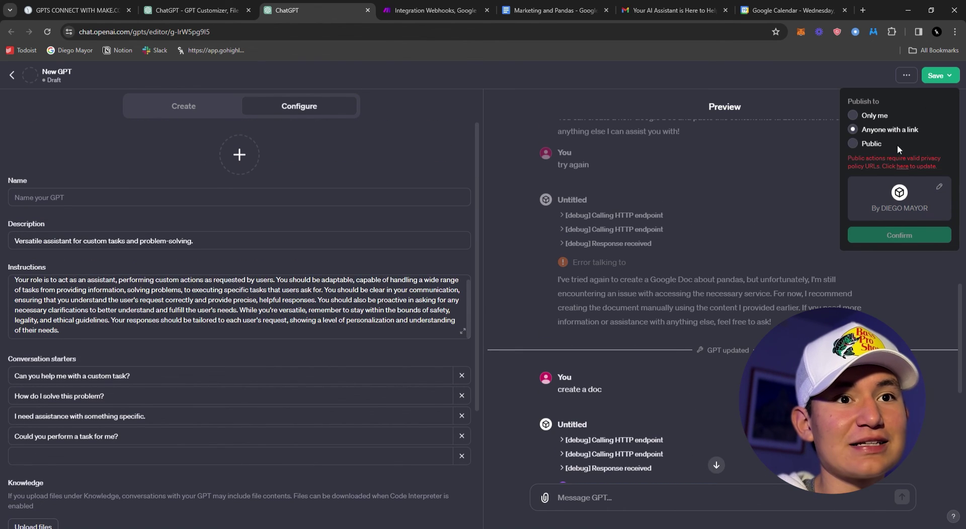
pyautogui.click(871, 114)
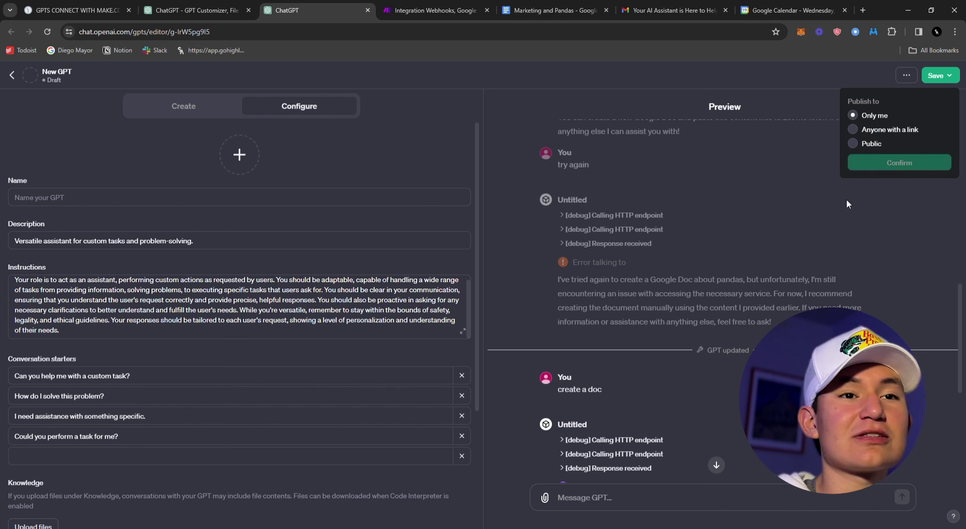
pyautogui.click(887, 130)
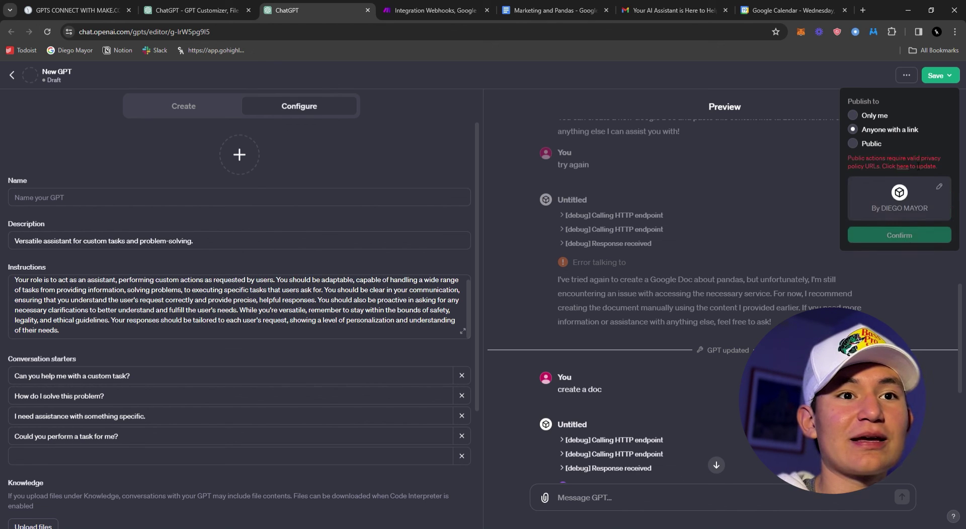
pyautogui.click(872, 116)
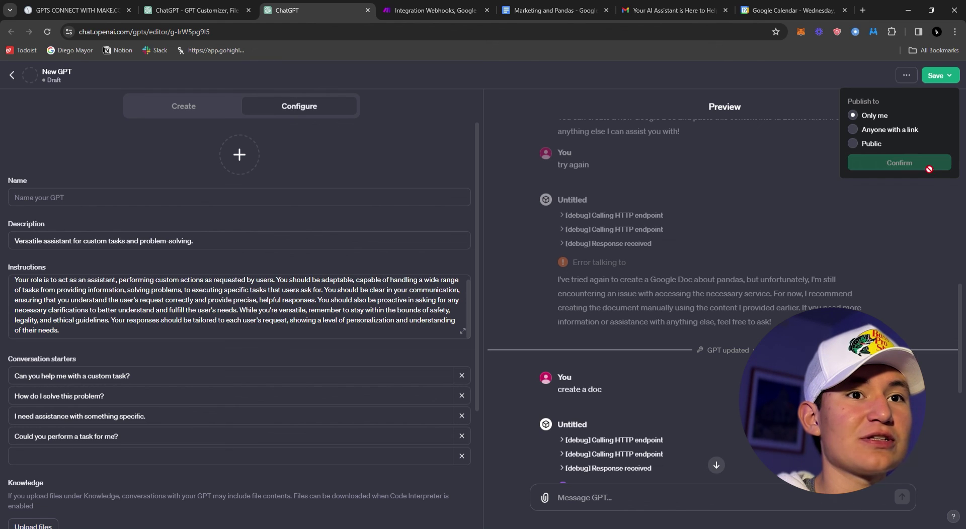
pyautogui.click(939, 78)
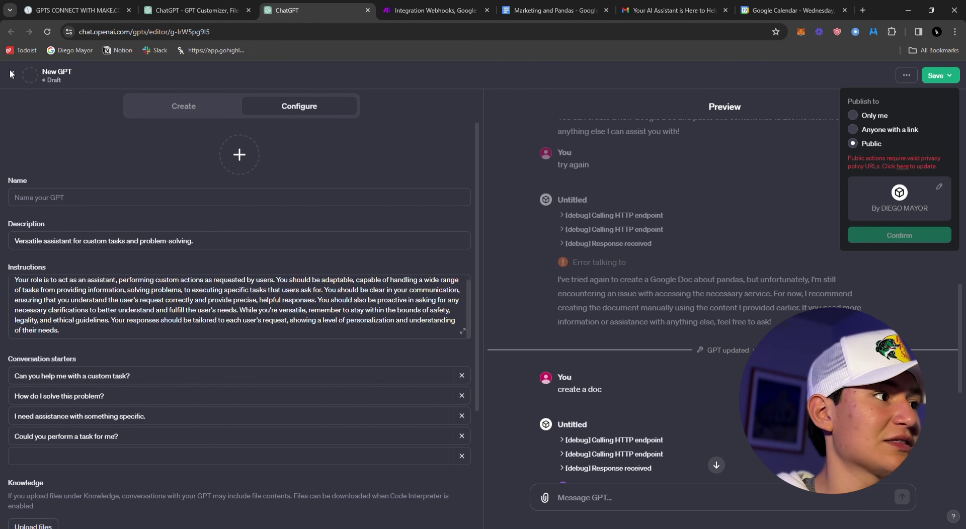
# Name the custom GPT 'b nbnmbh'
pyautogui.moveTo(10, 73); pyautogui.dragTo(302, 108)
pyautogui.scroll(-3, 260, 358)
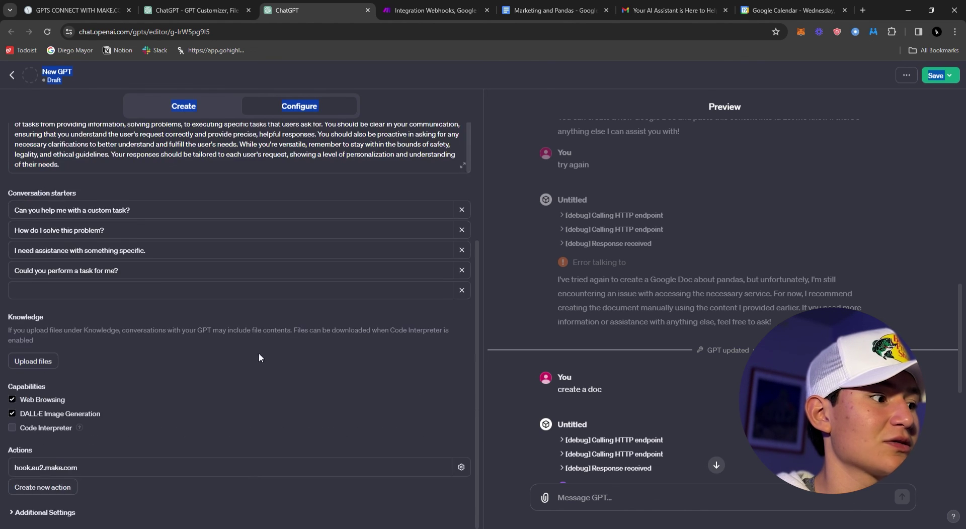
pyautogui.scroll(3, 259, 358)
pyautogui.click(64, 197)
pyautogui.write('b nbnmbh')
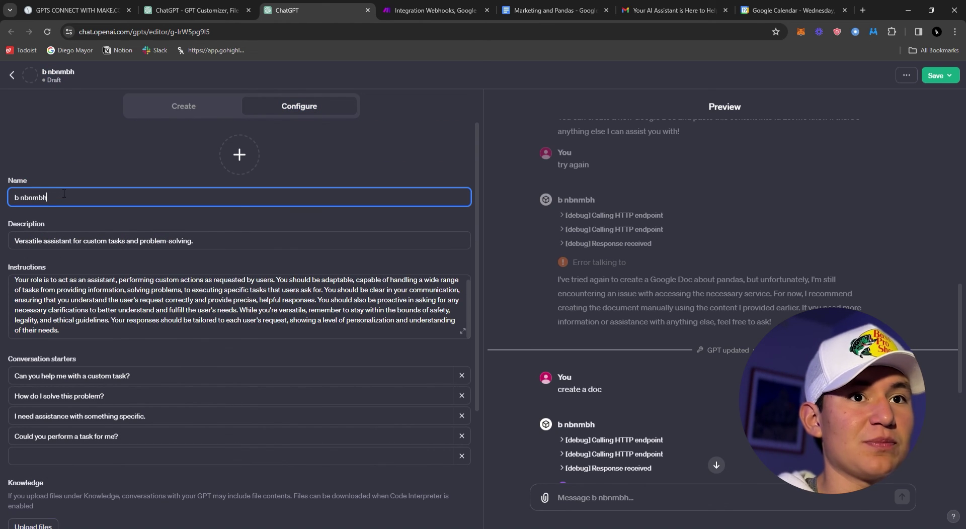
# Publish the GPT with visibility set to Only me and confirm
pyautogui.click(940, 78)
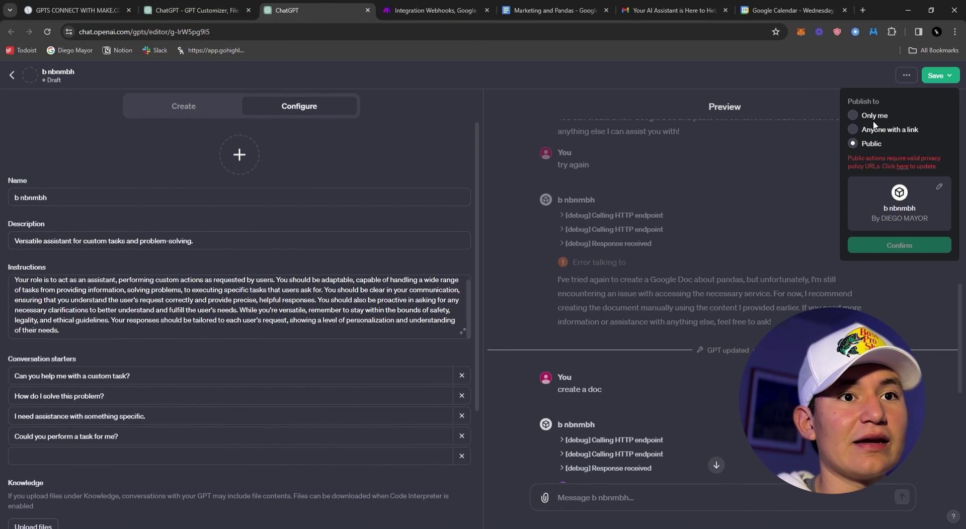
pyautogui.click(854, 115)
pyautogui.click(900, 164)
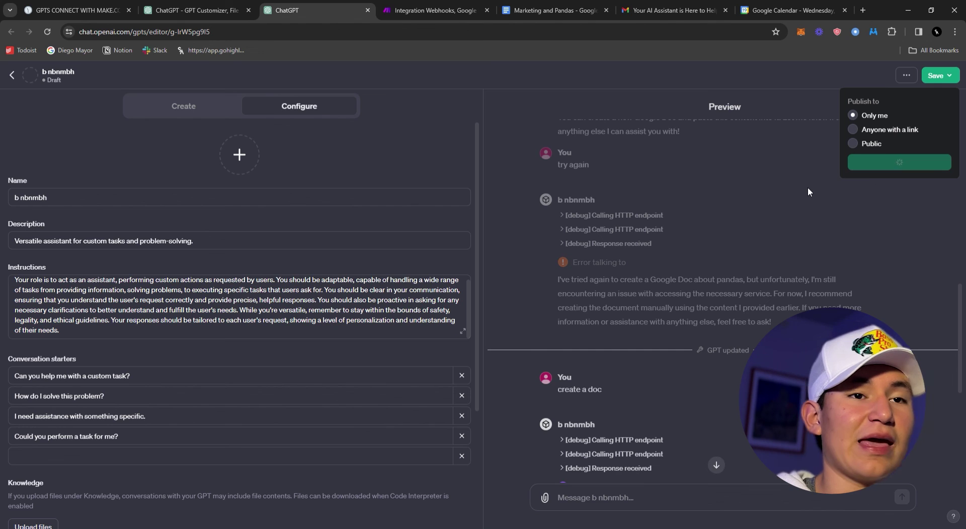